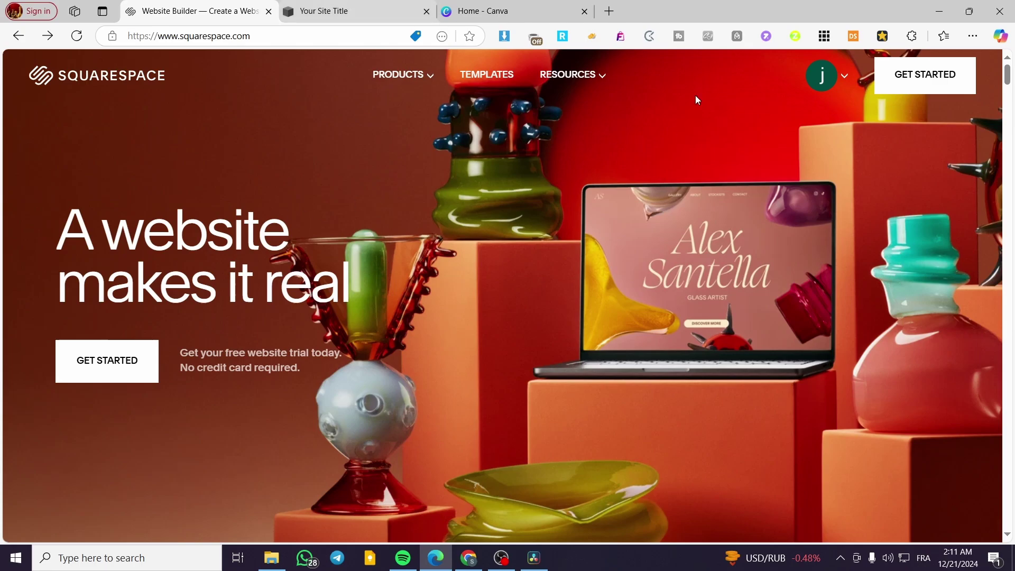
- Start a new Download product from the Products section of the site's Products & Services dashboard
click(317, 10)
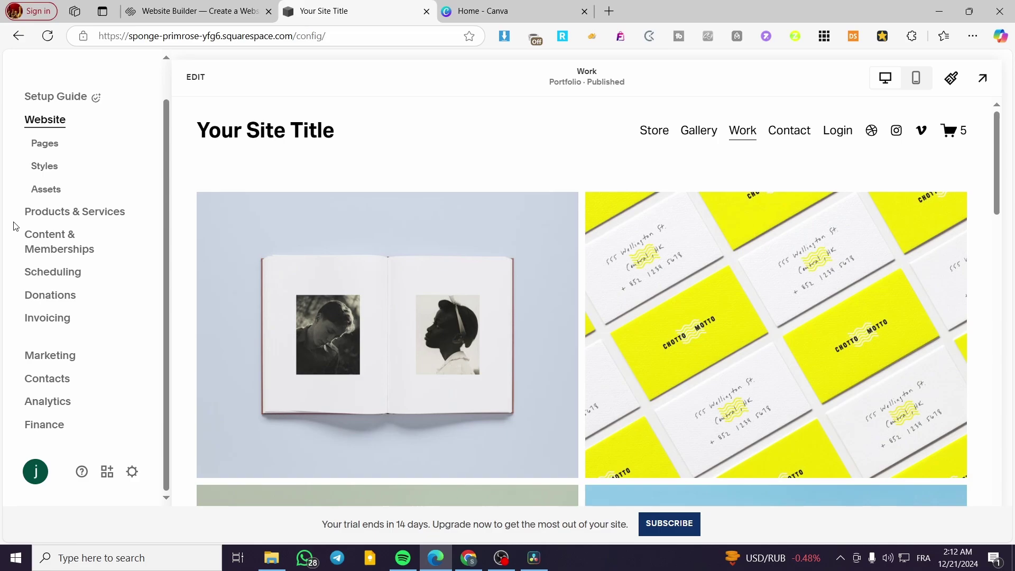
click(84, 212)
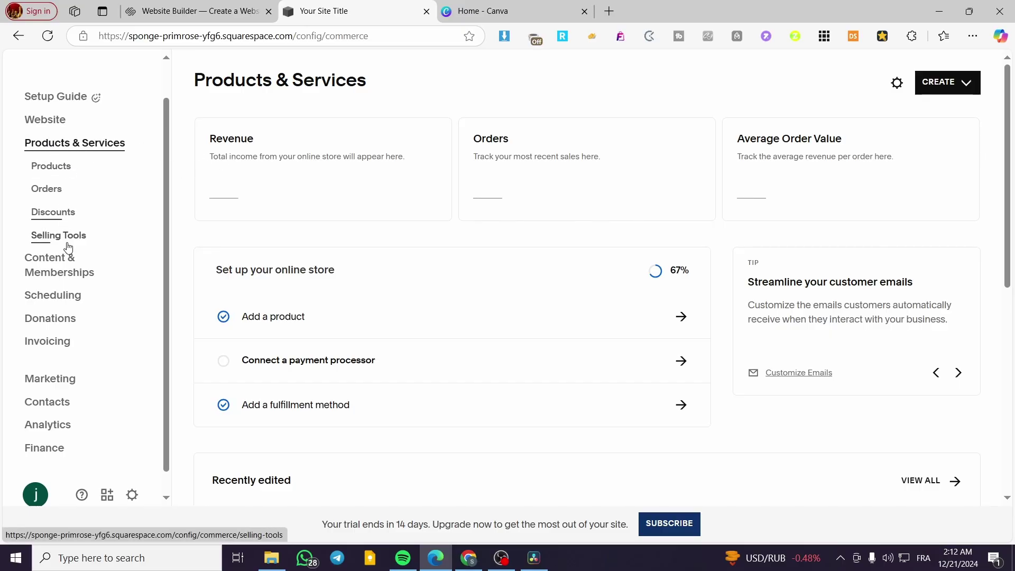
click(51, 167)
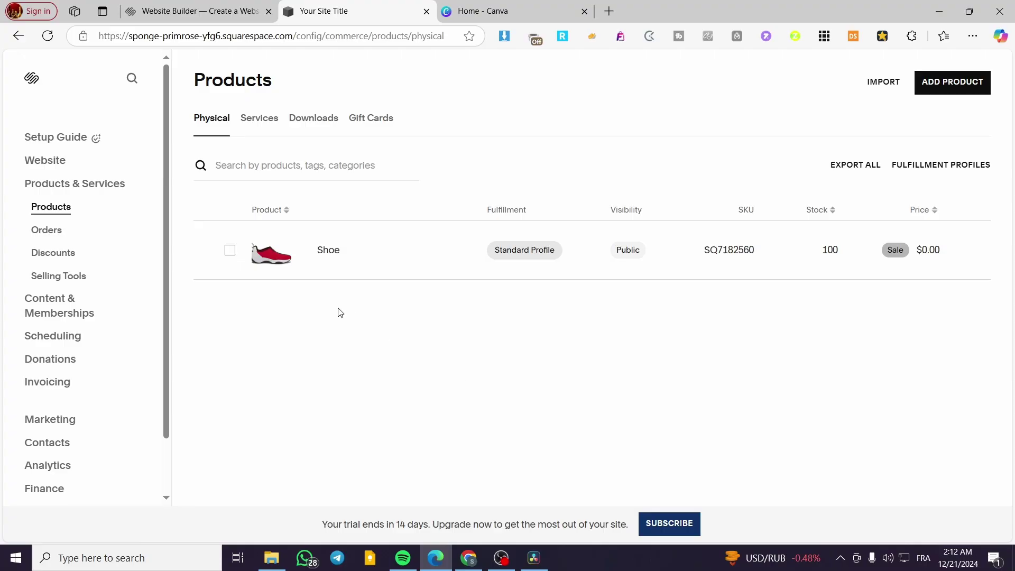
click(952, 84)
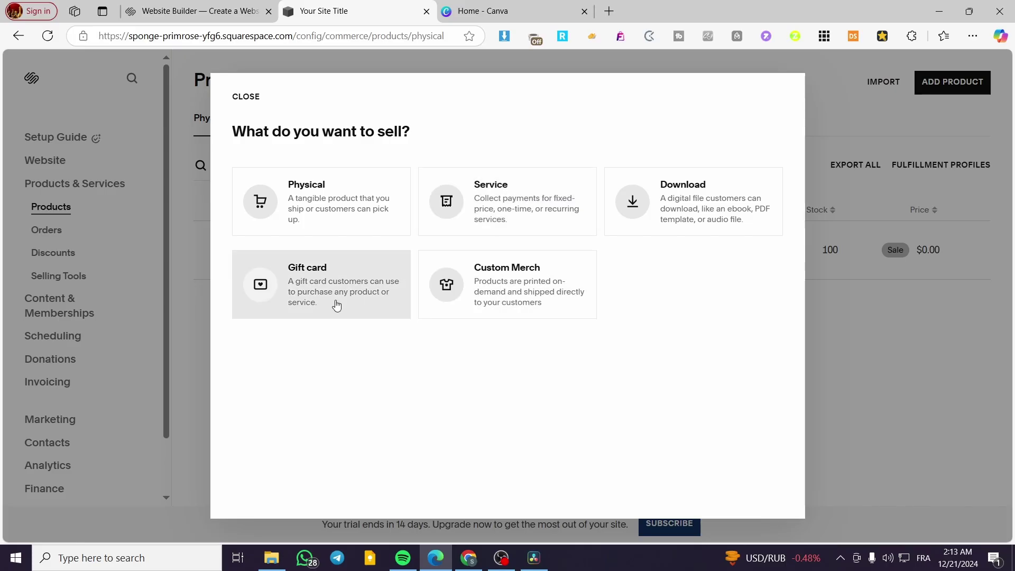
click(683, 218)
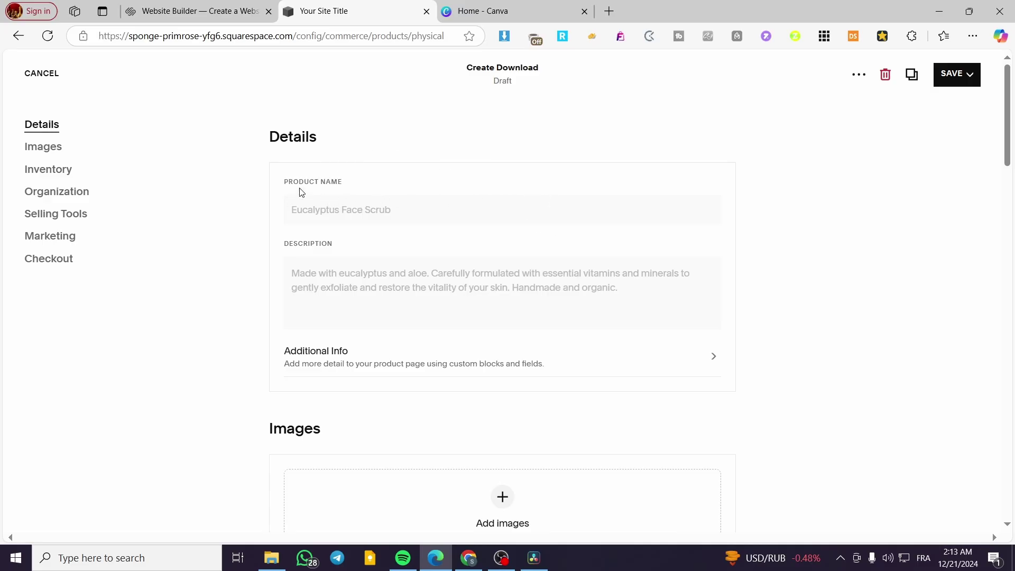
- Review the download product form's sections from Details through Images, Inventory, Organization, Selling Tools, Marketing and Checkout
scroll(344, 238, down, 5)
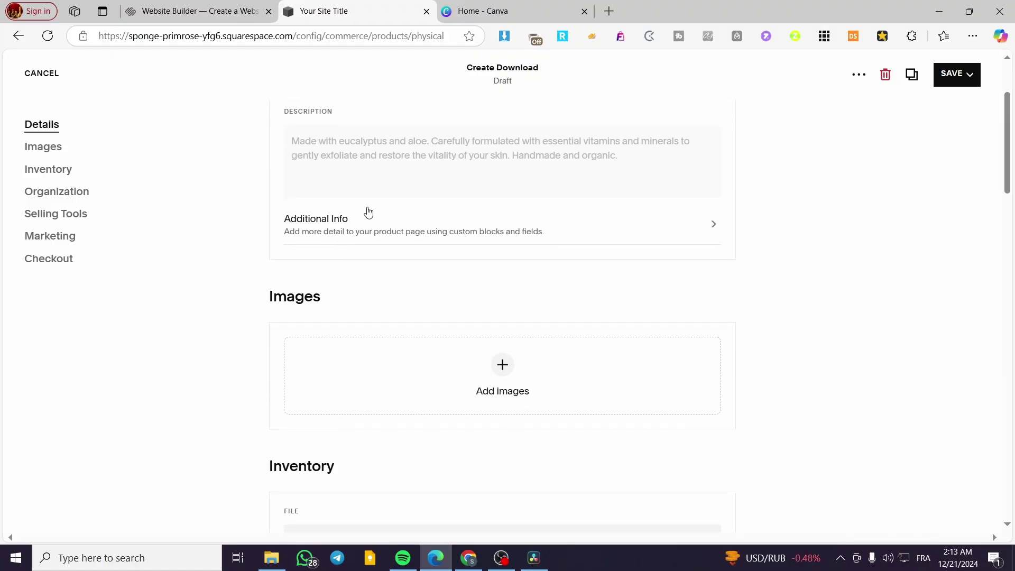
scroll(359, 285, down, 2)
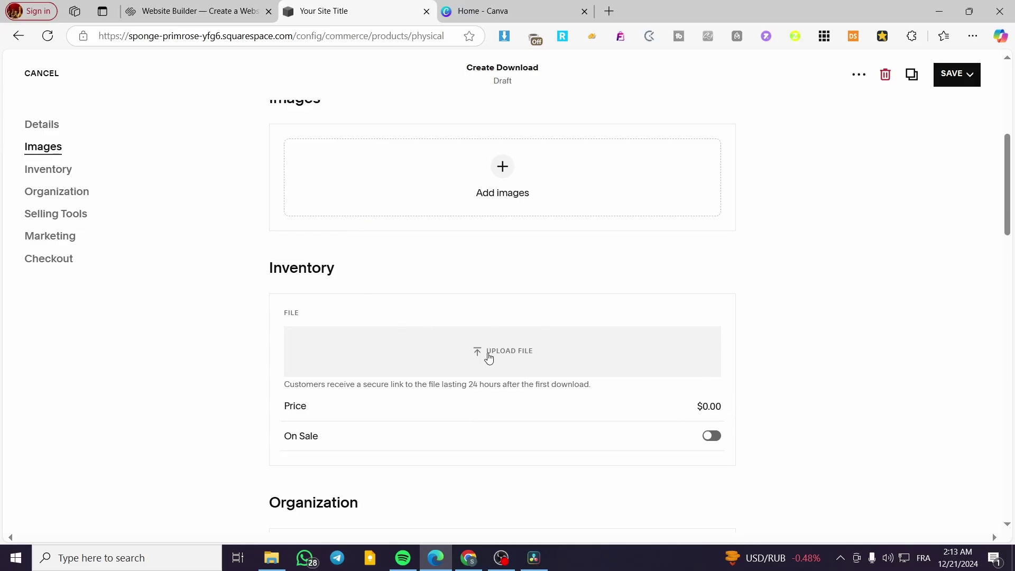
scroll(476, 349, down, 1)
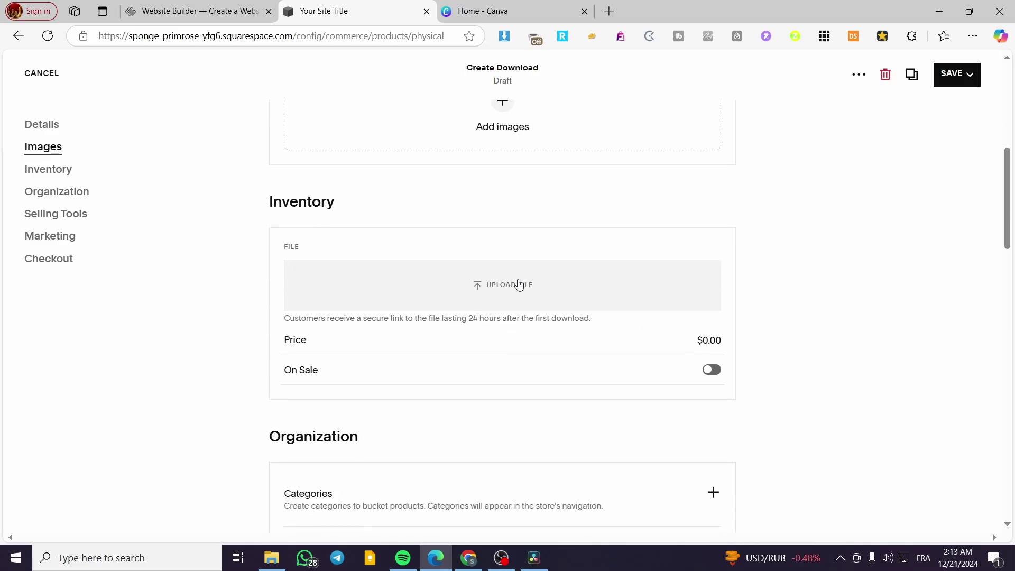
scroll(519, 285, down, 1)
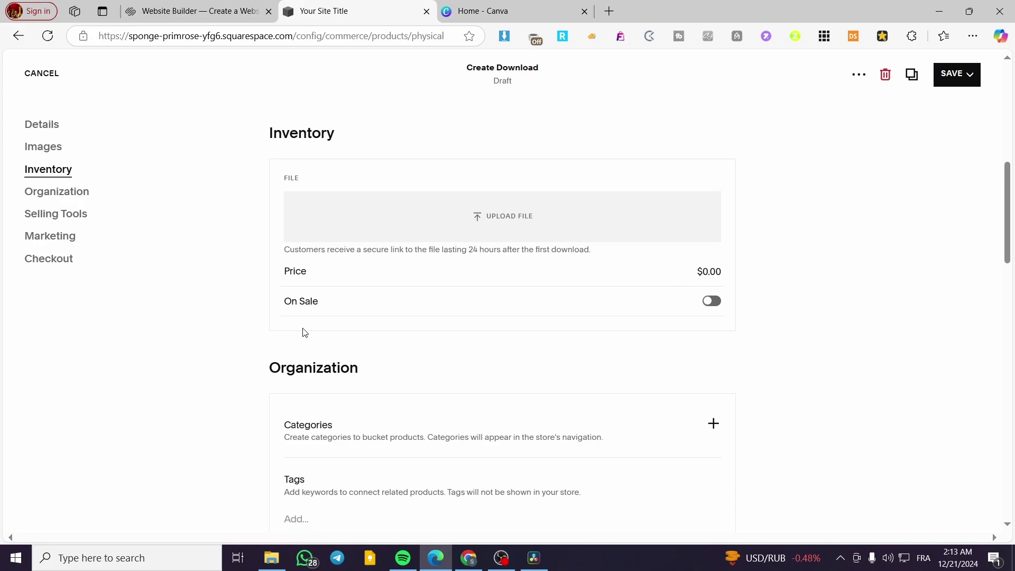
scroll(305, 332, down, 2)
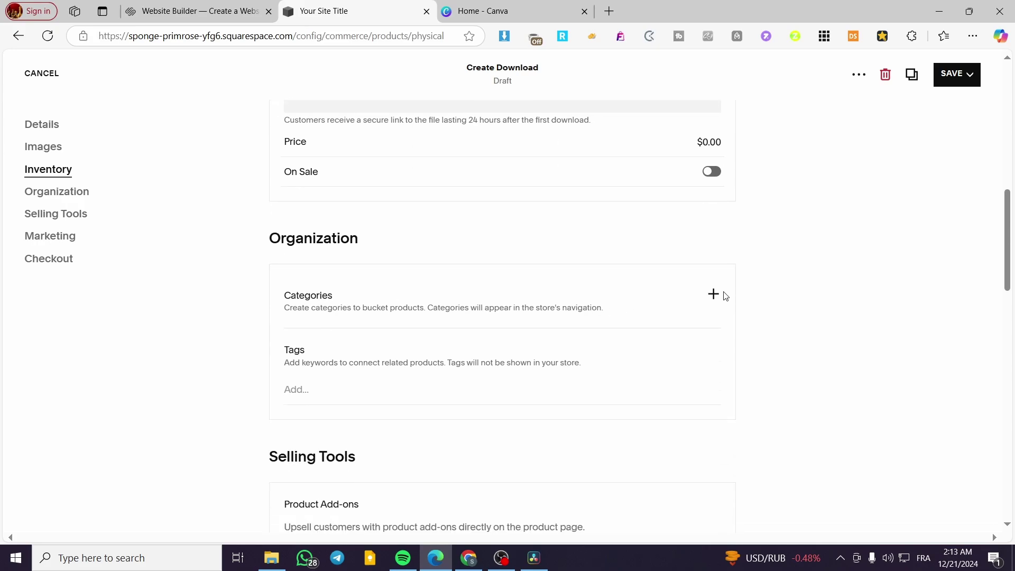
scroll(331, 378, down, 2)
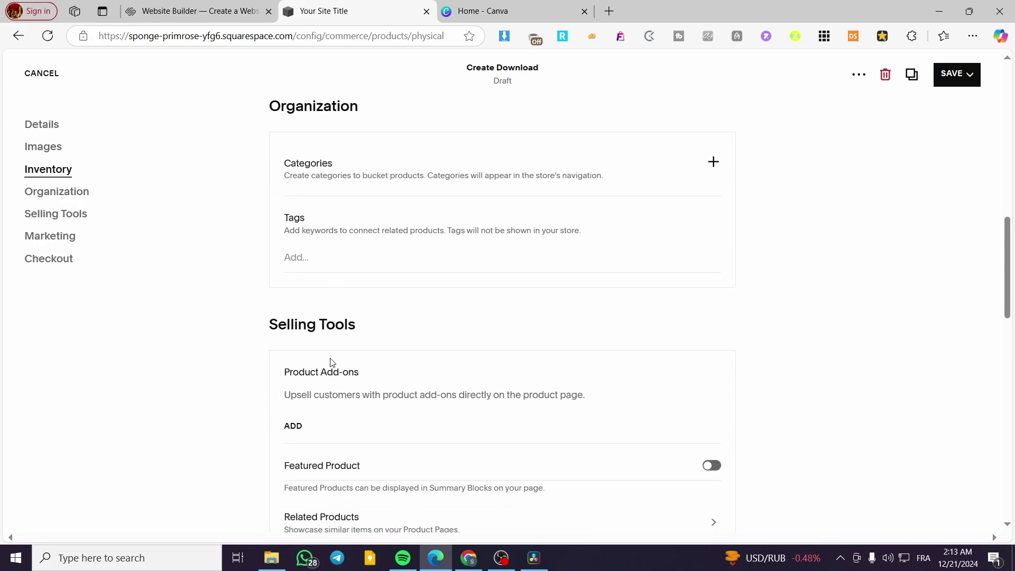
scroll(390, 245, down, 2)
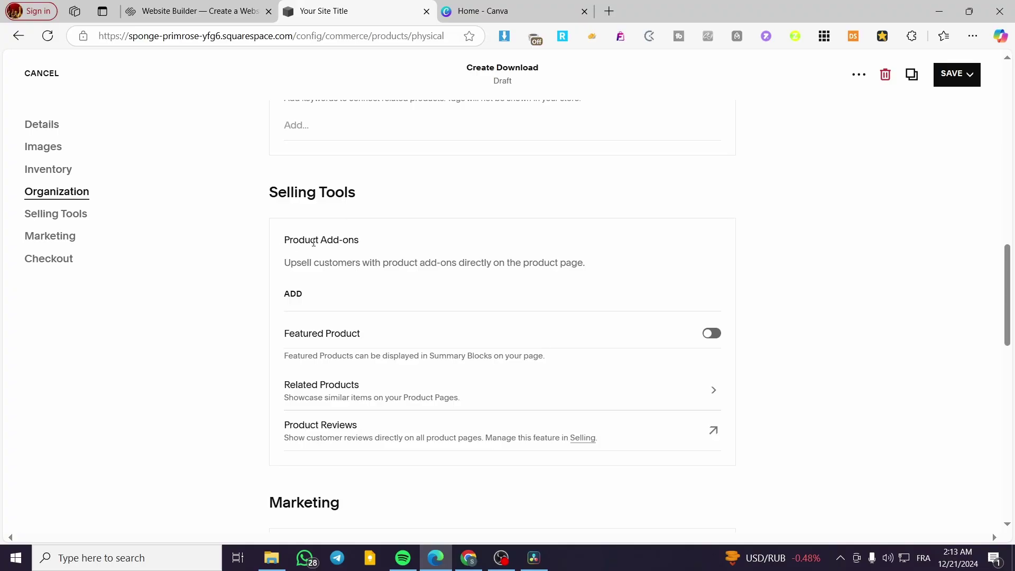
scroll(356, 242, down, 6)
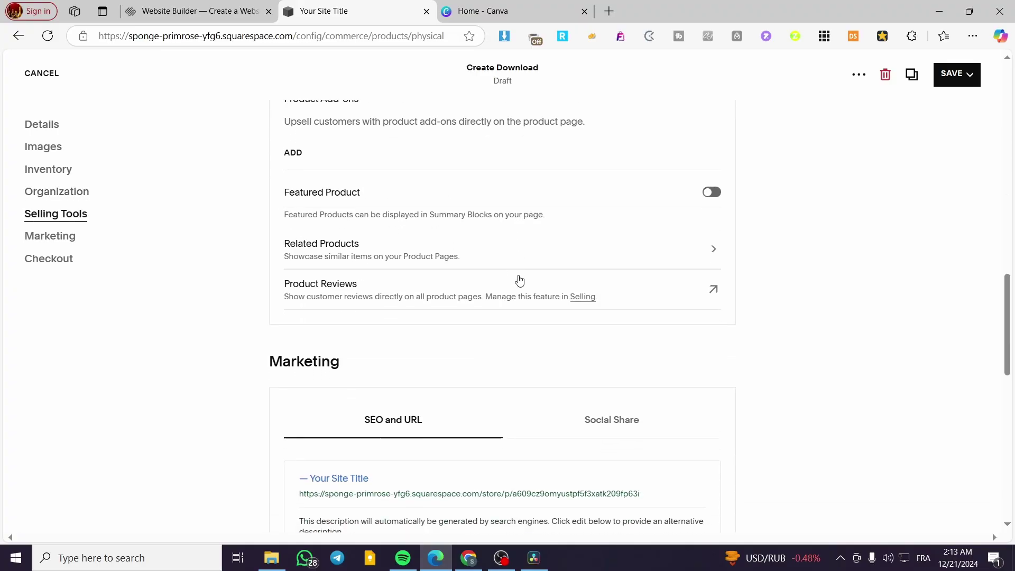
scroll(455, 229, down, 7)
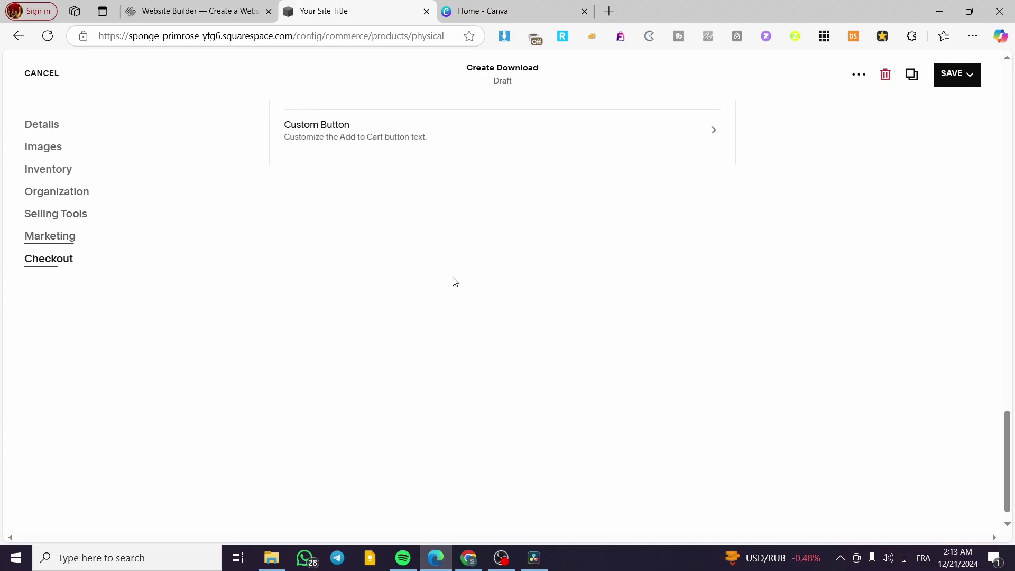
scroll(453, 280, up, 3)
scroll(439, 425, up, 20)
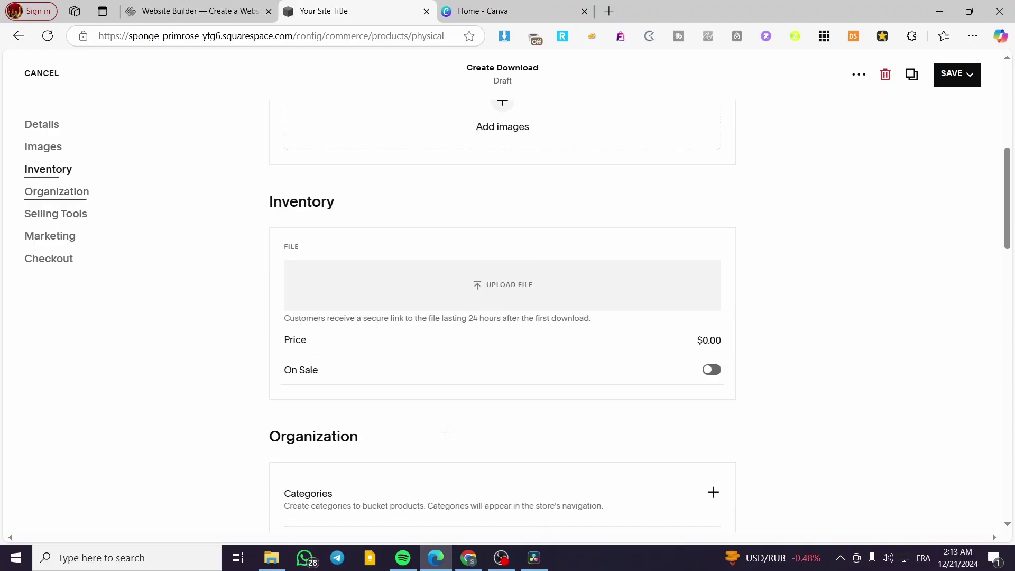
scroll(447, 430, down, 20)
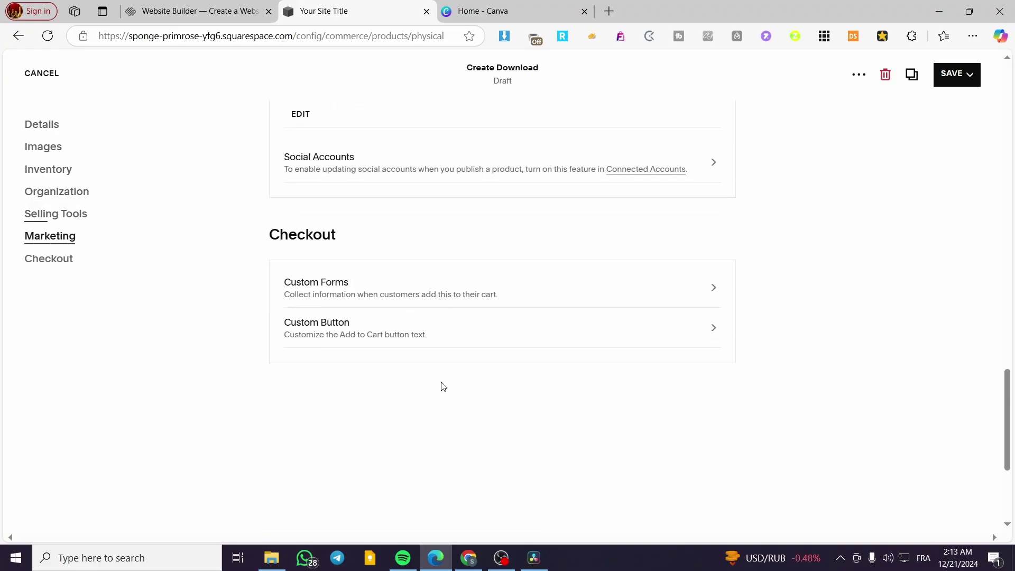
scroll(449, 387, up, 20)
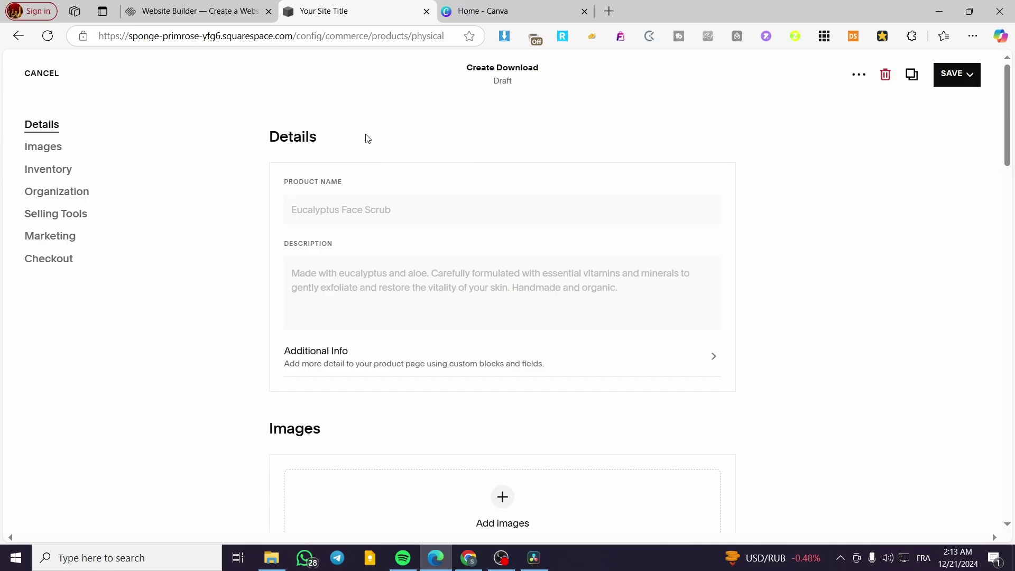
- Switch to Canva and search its content for "Ebook"
click(491, 12)
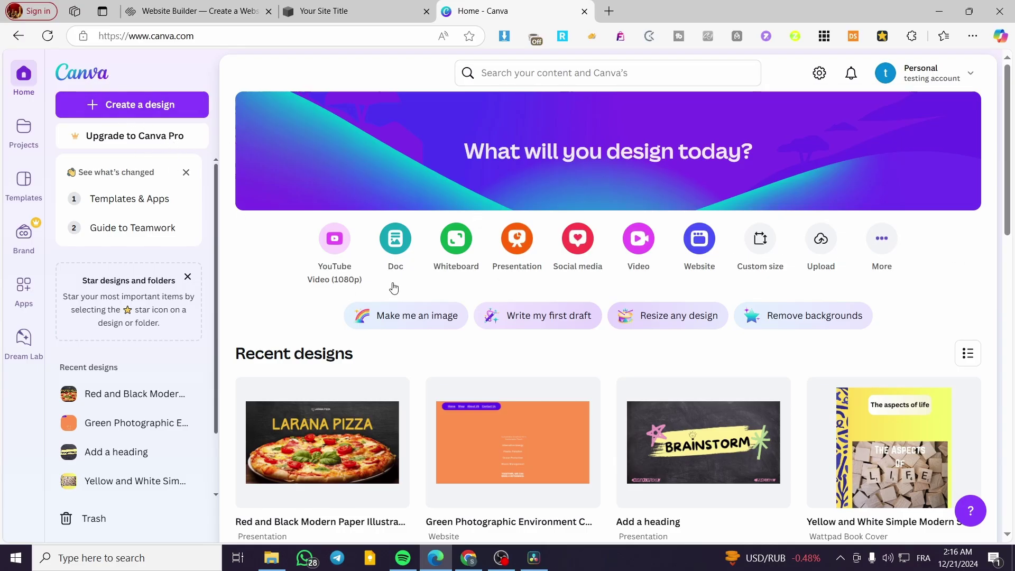
click(546, 67)
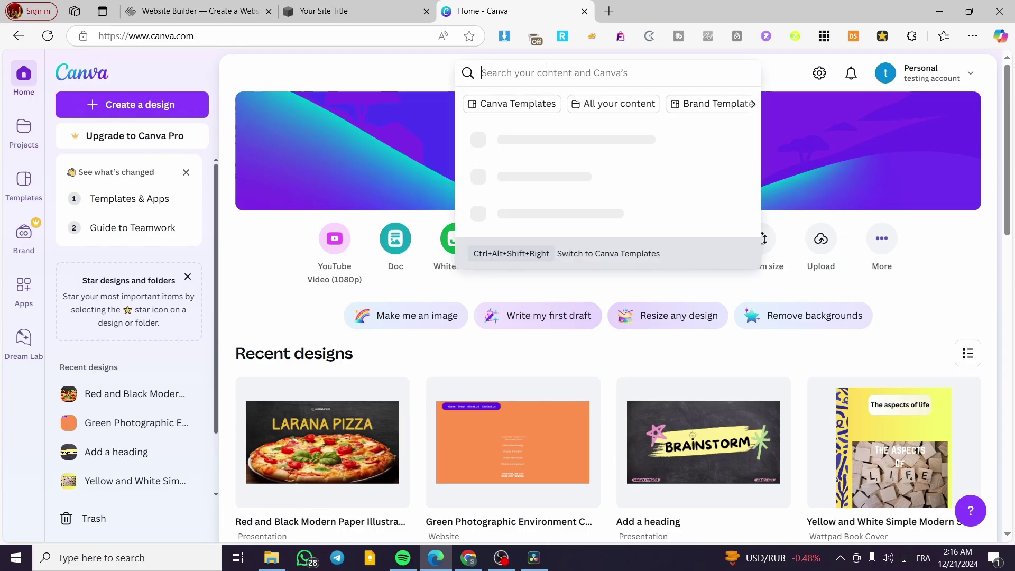
text(Ebook)
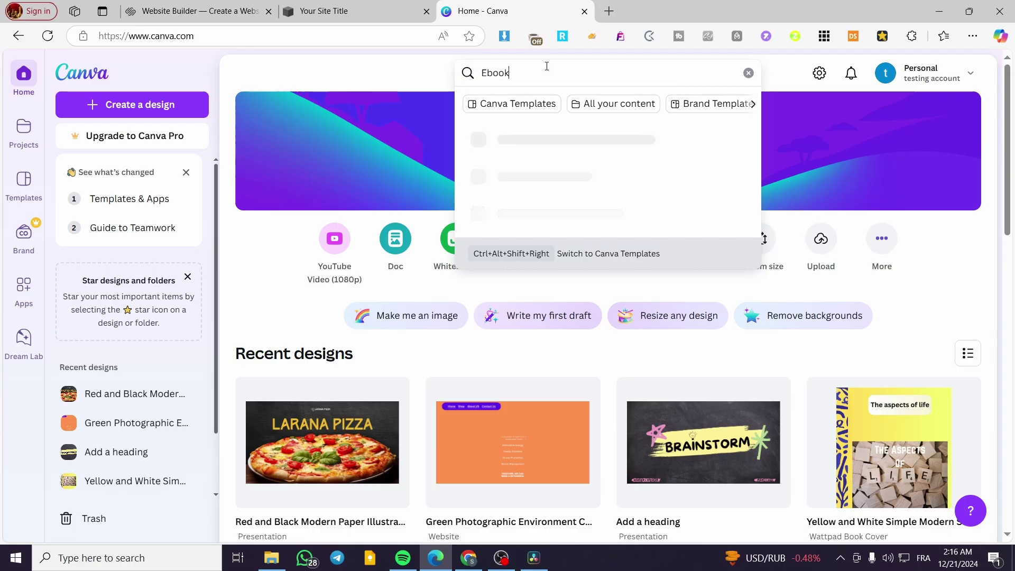
key(Return)
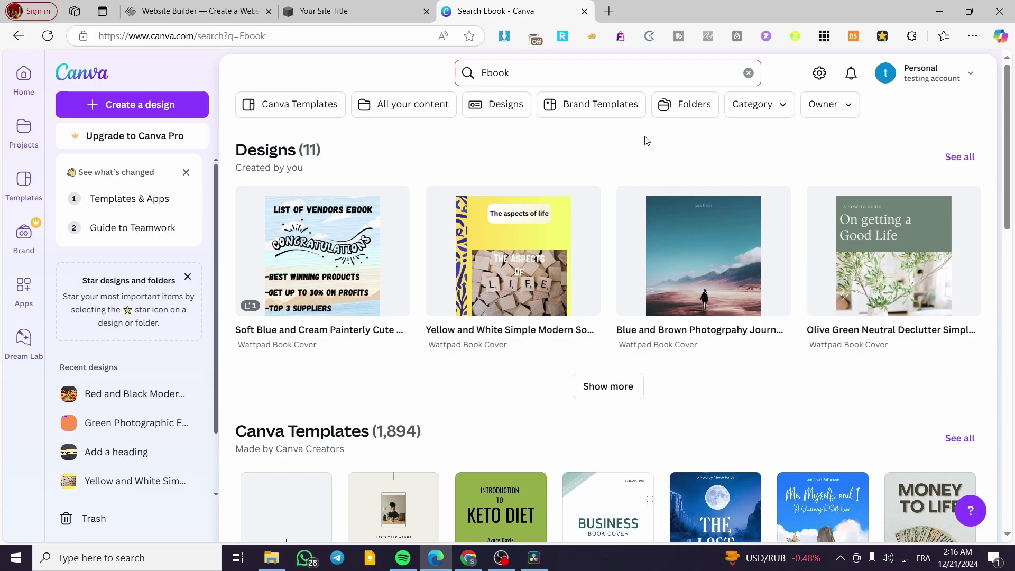
- Choose the "White Green Food Recipes Ebook Cover" template among the ebook results and open it for customization
scroll(646, 140, down, 3)
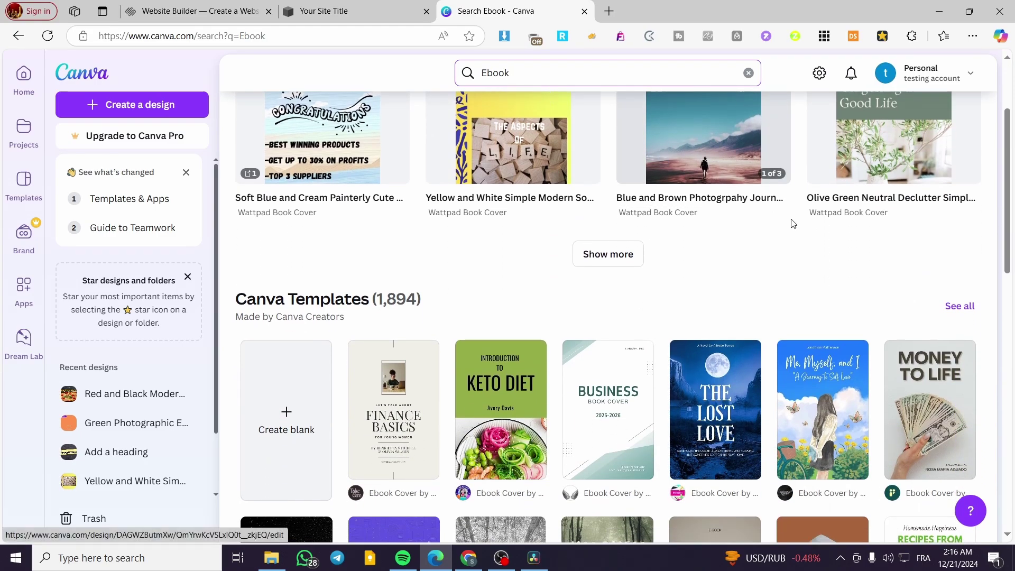
scroll(791, 222, down, 3)
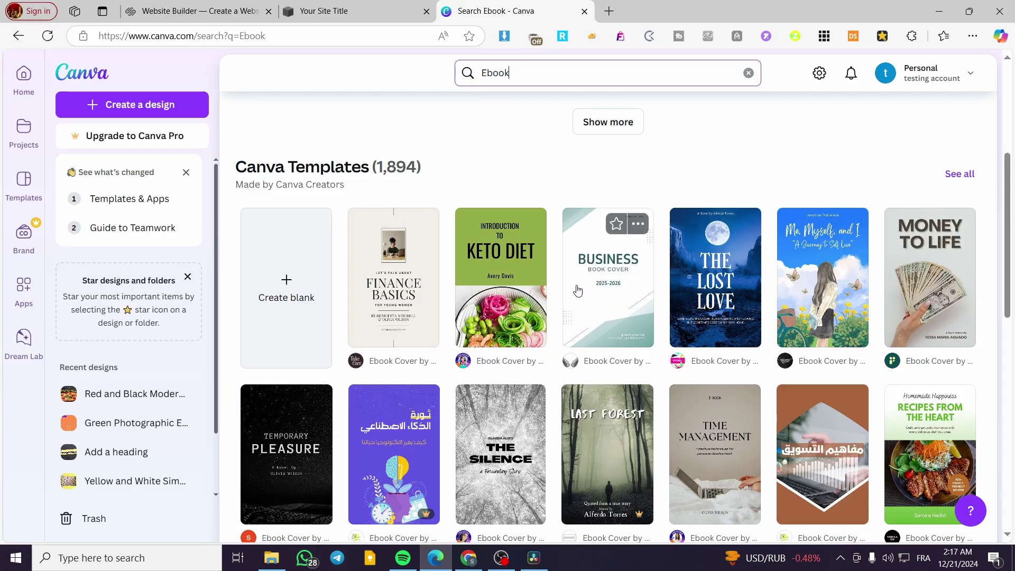
scroll(740, 182, down, 2)
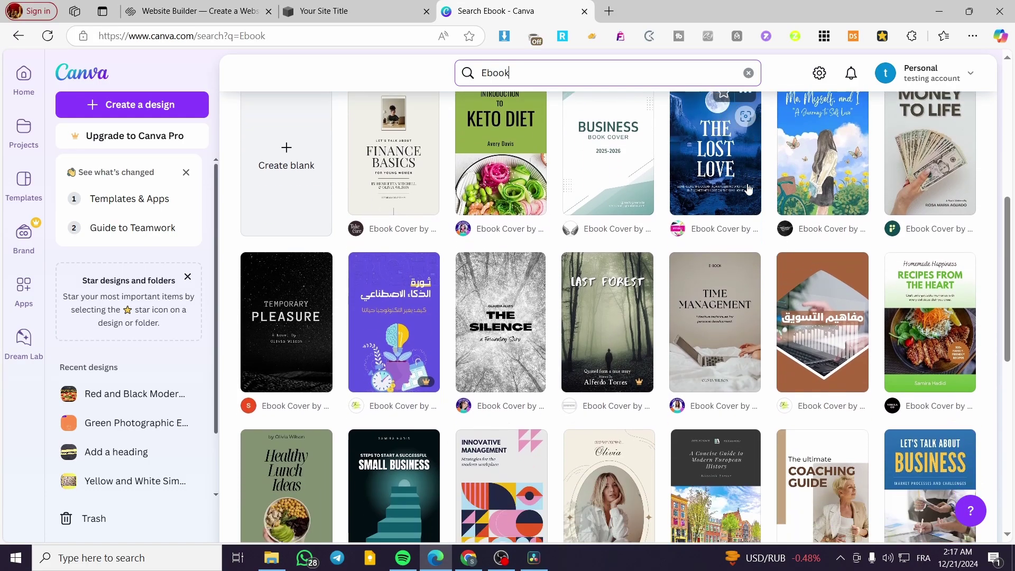
scroll(731, 196, down, 1)
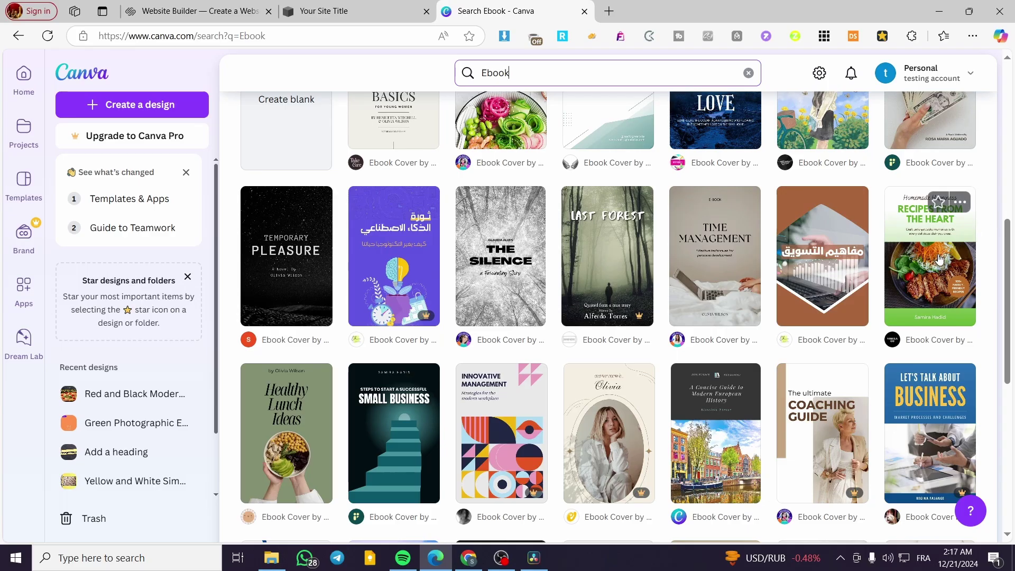
scroll(939, 259, down, 1)
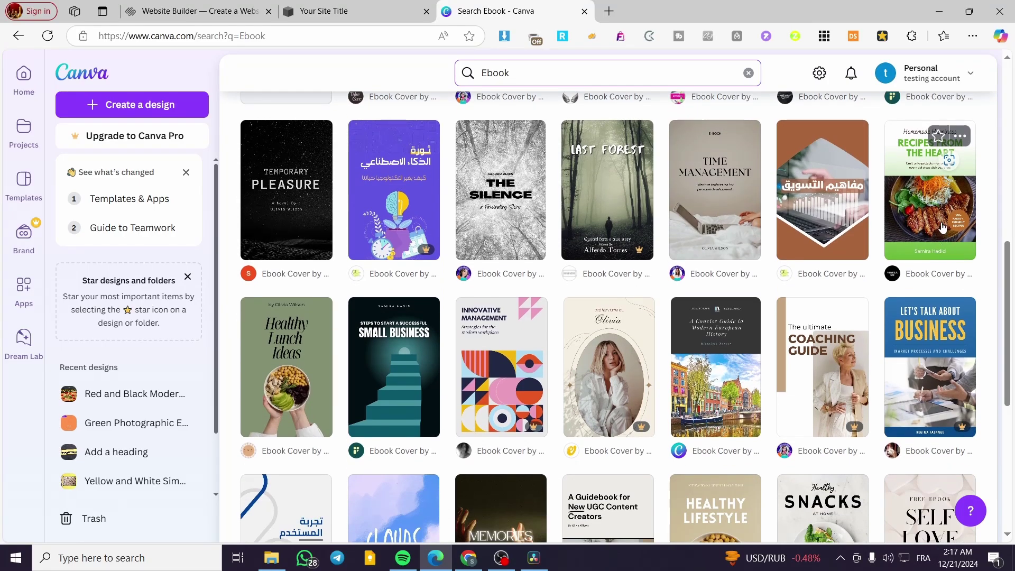
scroll(940, 215, down, 3)
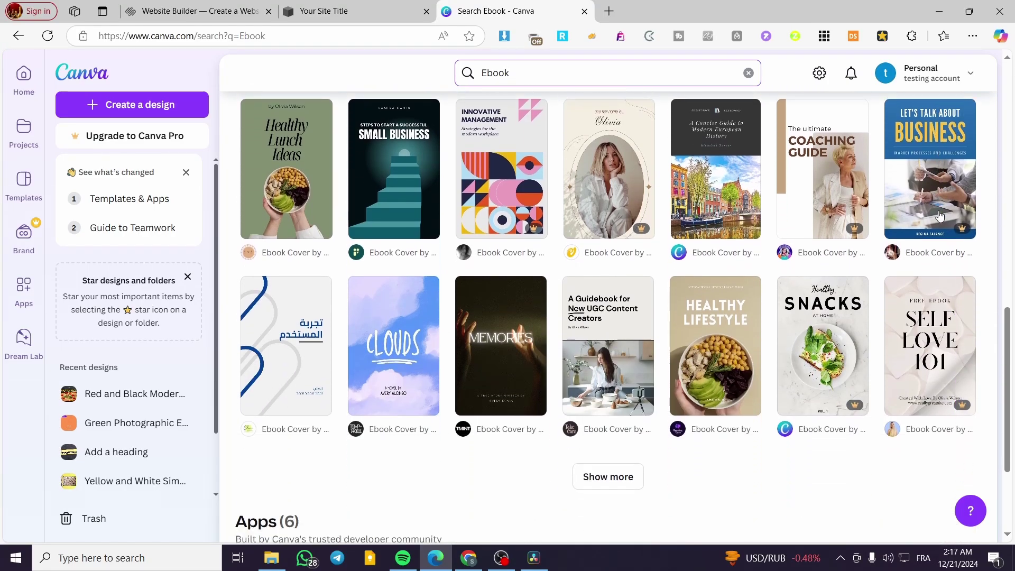
scroll(939, 216, up, 1)
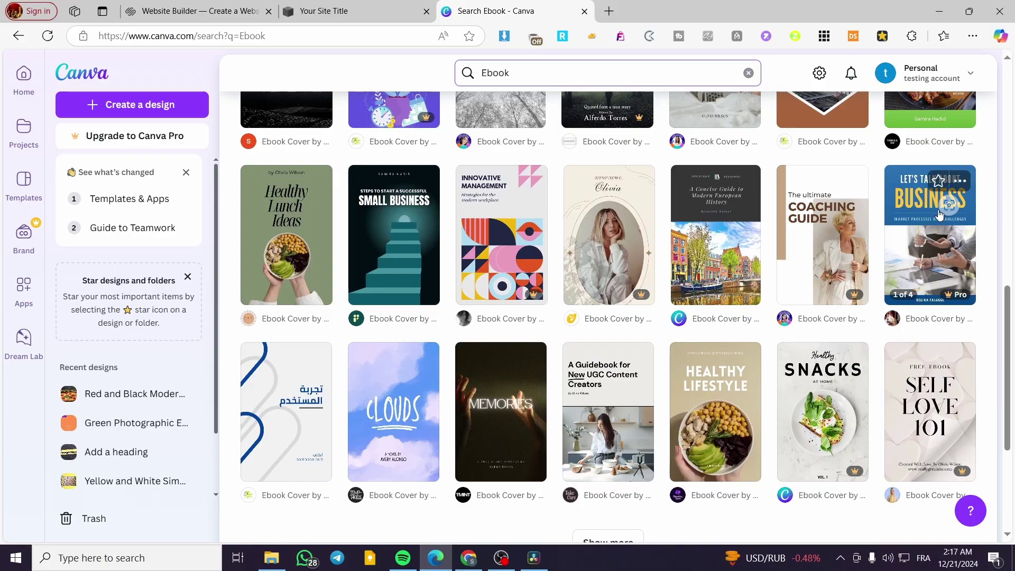
scroll(939, 211, up, 2)
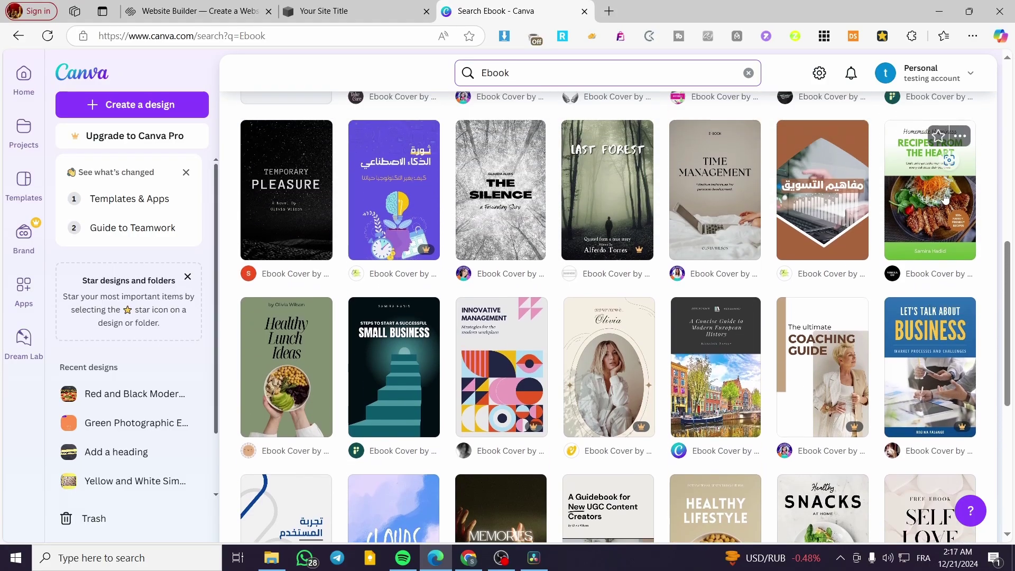
click(940, 202)
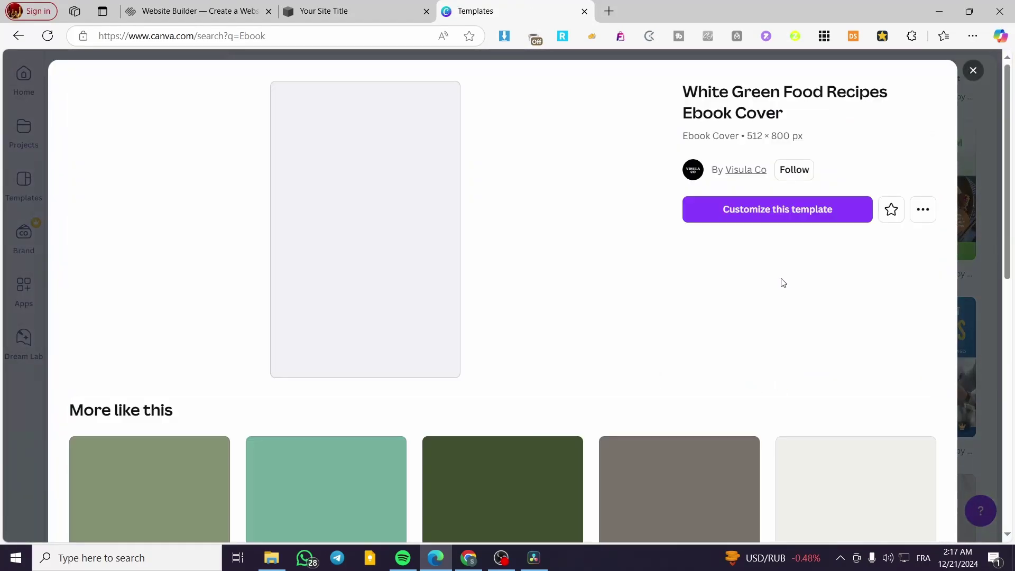
click(833, 221)
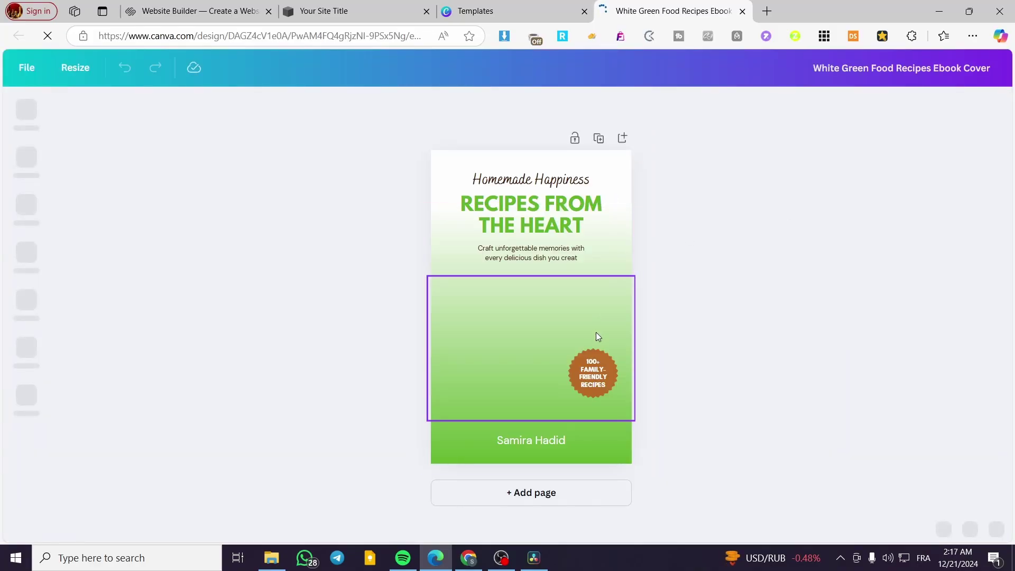
- Replace the author name at the foot of the ebook cover with the new author's full name
double_click(549, 440)
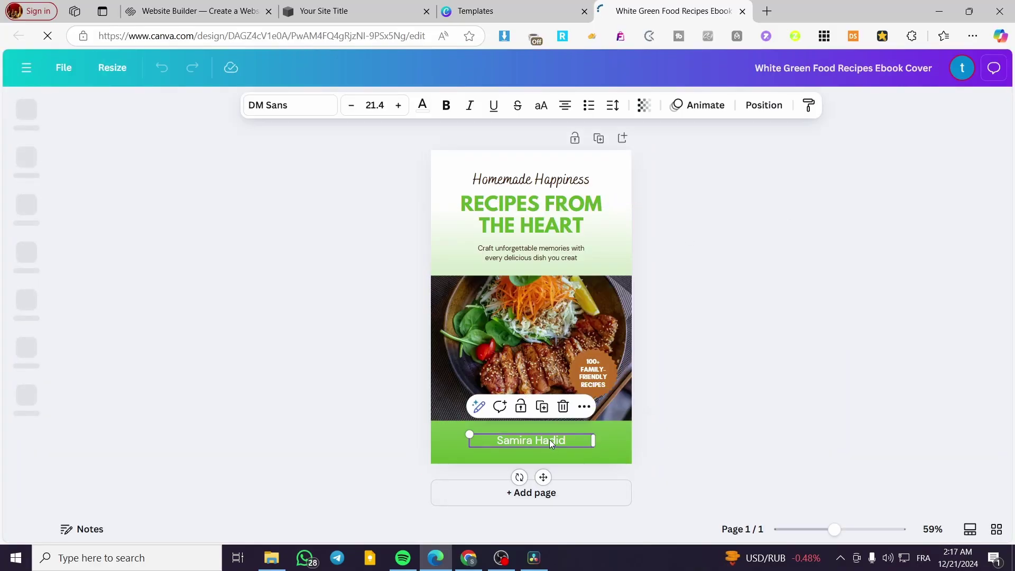
text(Ja)
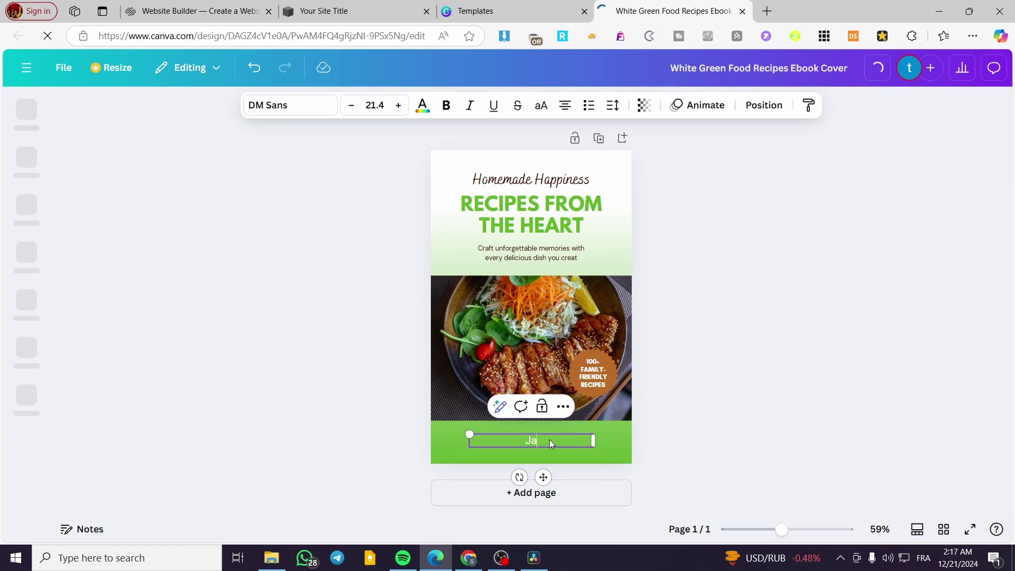
text(ck Sm)
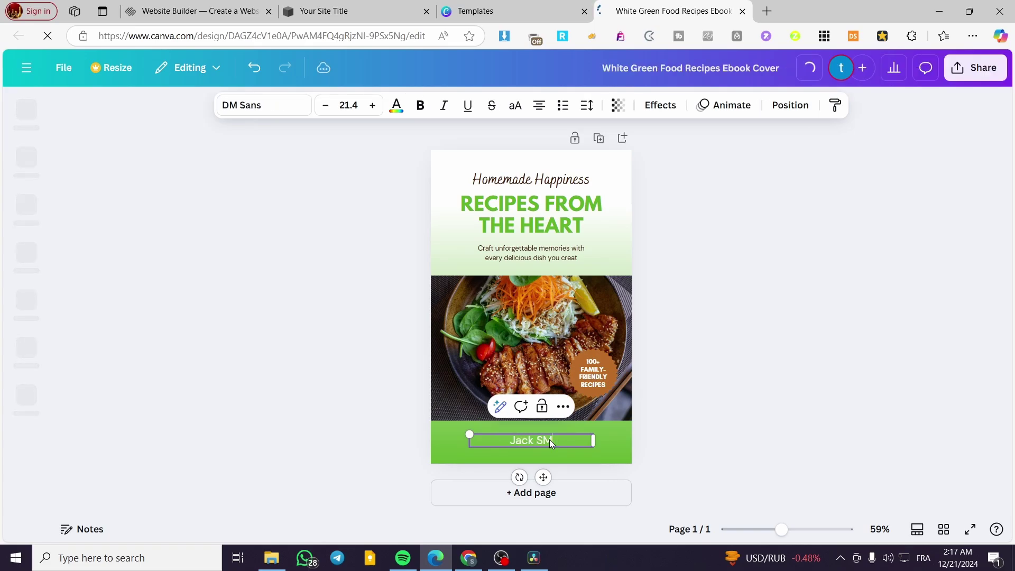
text(ith)
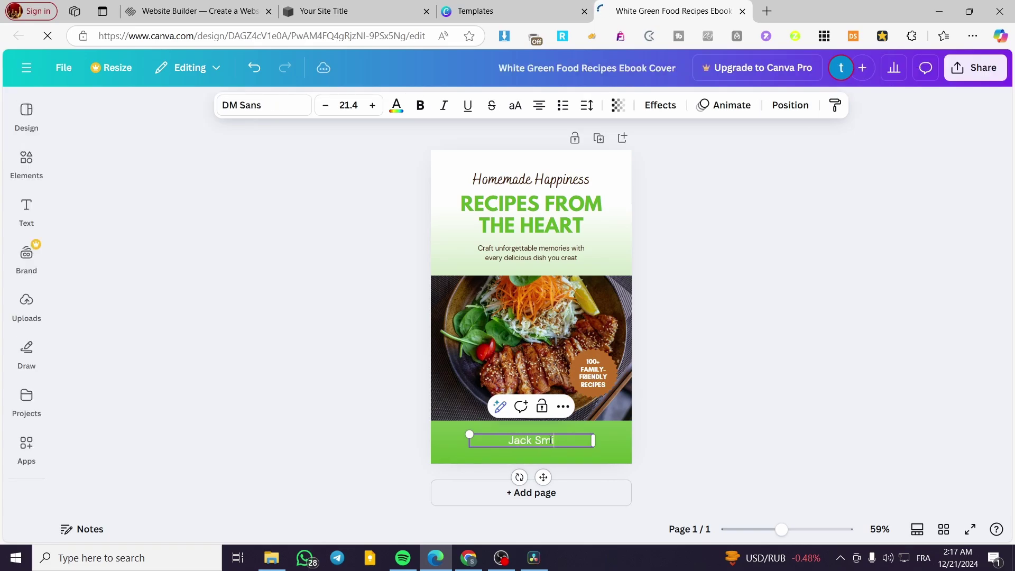
- Delete "Family-Friendly" from the round badge's text and enlarge the remaining text to size 16.9, centred in the badge
click(599, 381)
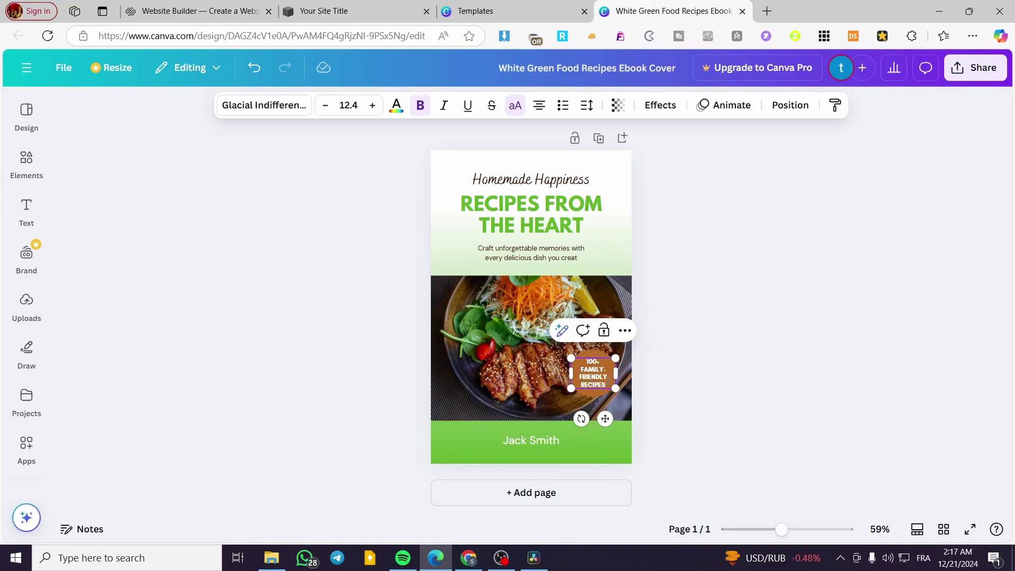
drag(606, 385, 580, 369)
key(BackSpace)
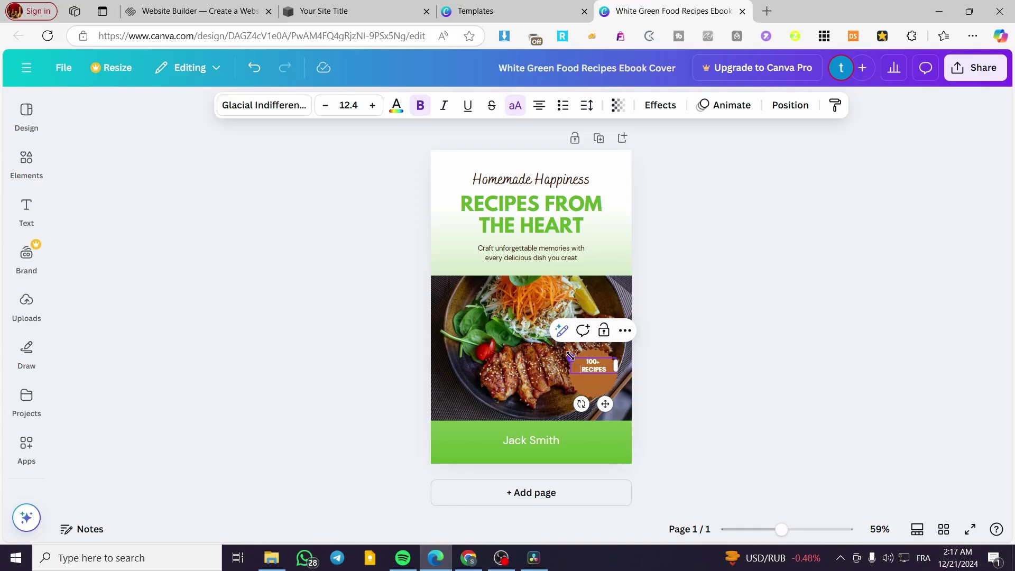
drag(570, 355, 555, 349)
drag(603, 405, 605, 413)
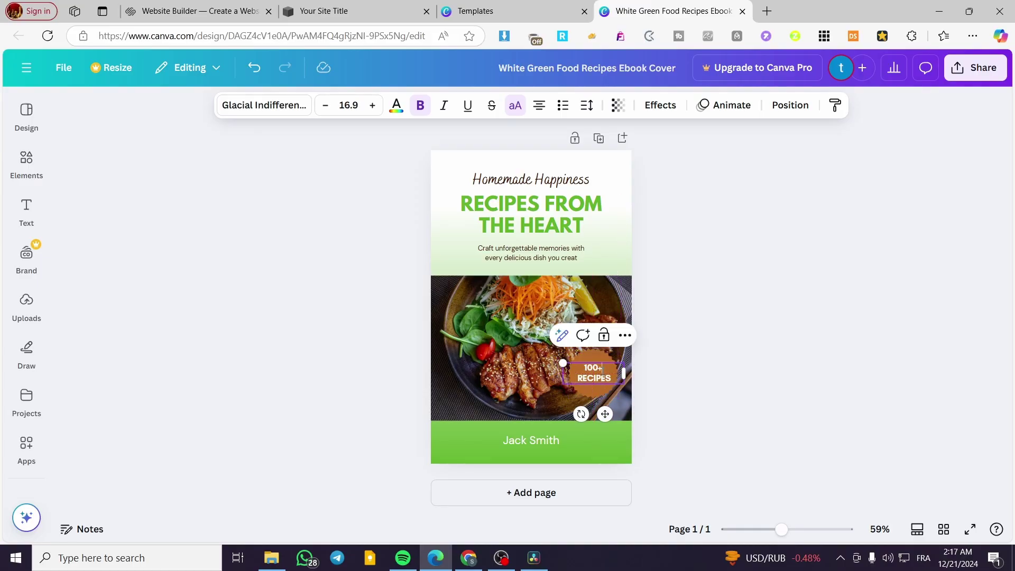
- Move the plus sign in front of the number so the badge text reads "+100 Recipes"
click(600, 368)
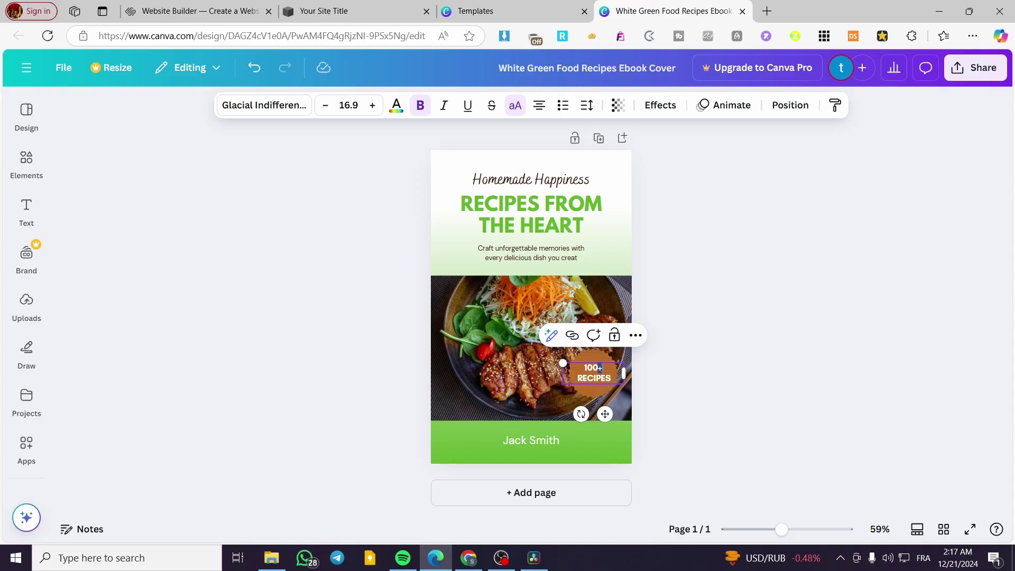
key(BackSpace)
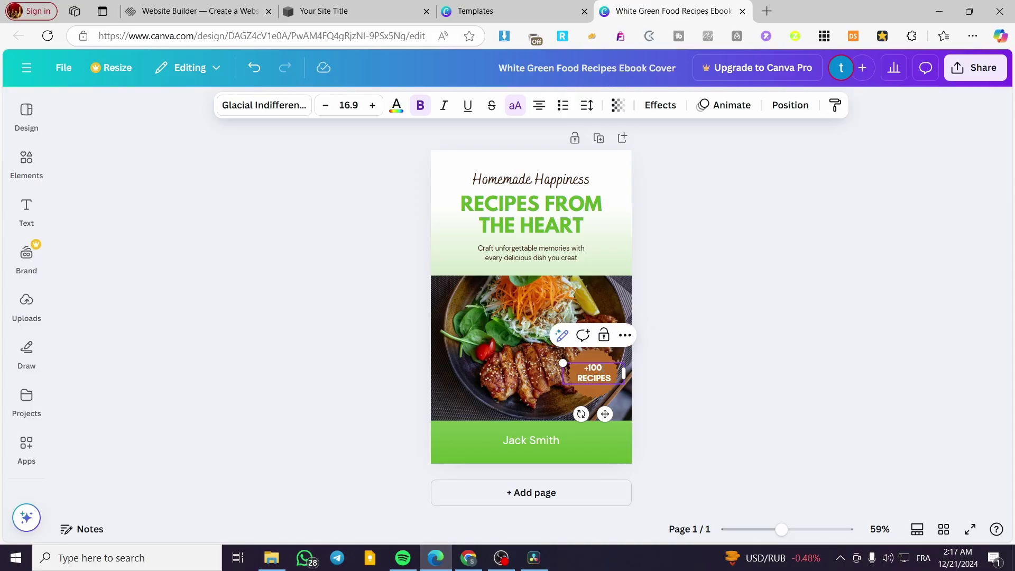
click(669, 338)
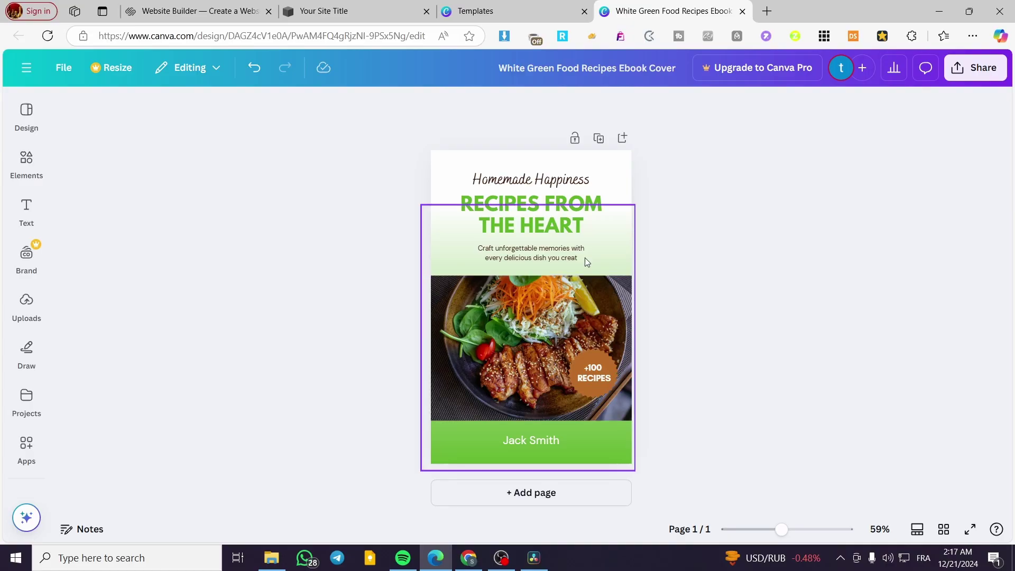
- Replace "Heart" in the cover title so it reads "Recipes from the Old Days"
click(542, 218)
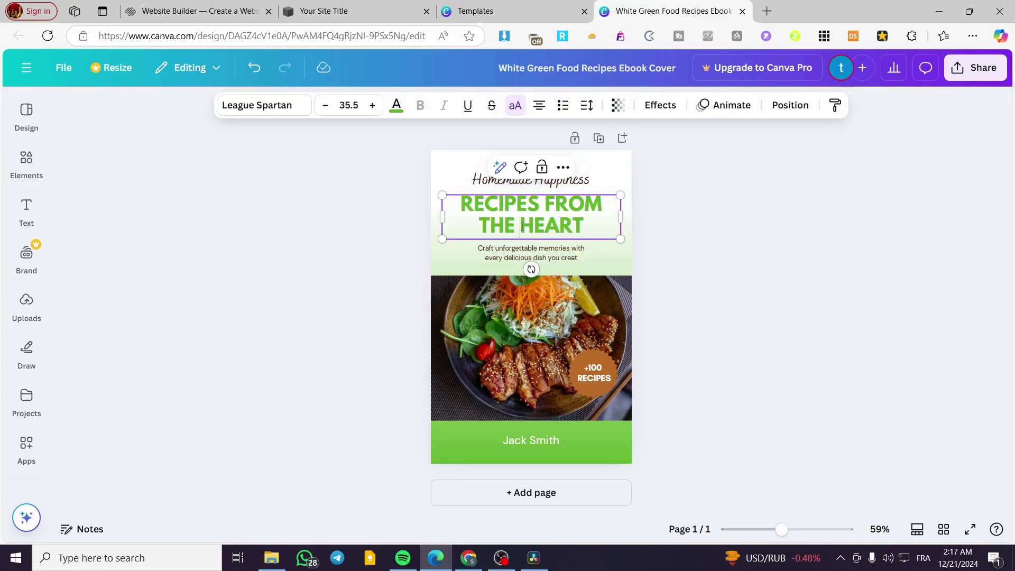
drag(521, 227, 588, 225)
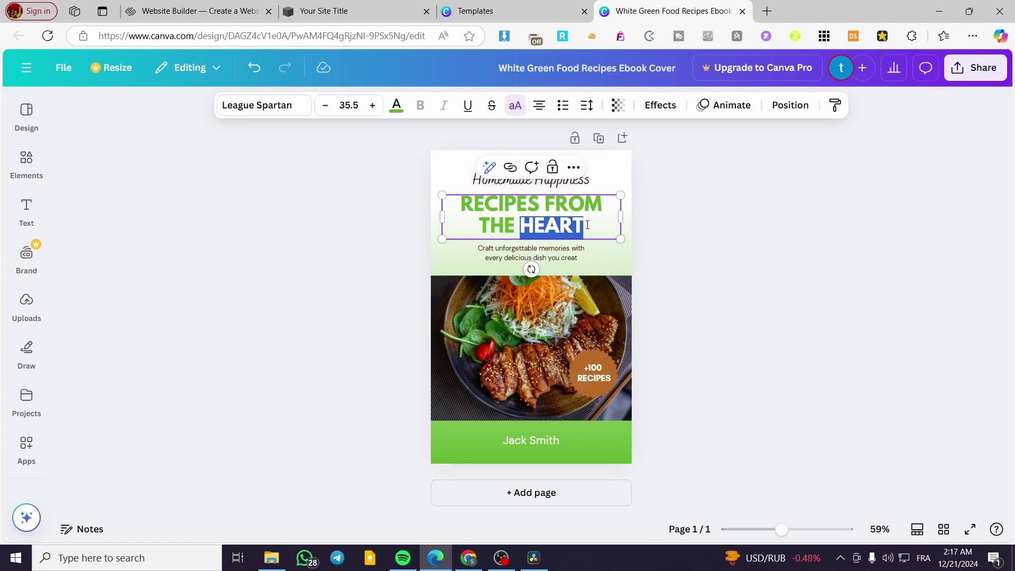
text(OLD )
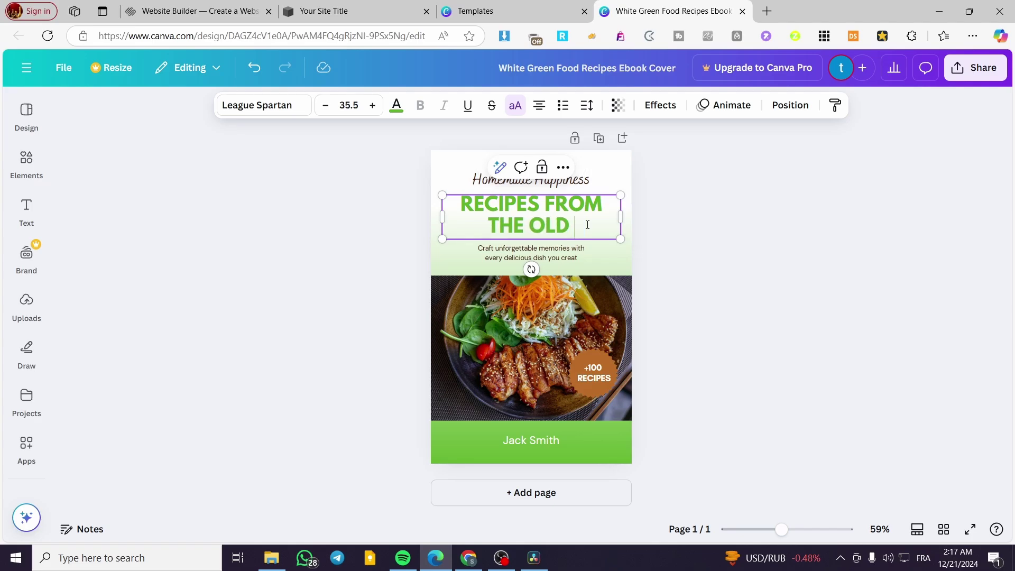
text(DAYS)
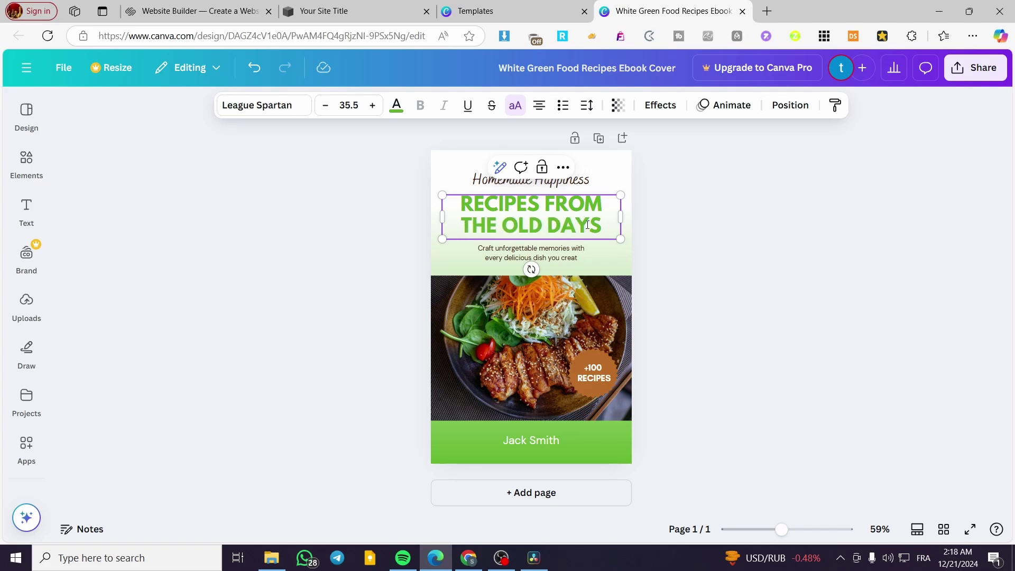
click(748, 200)
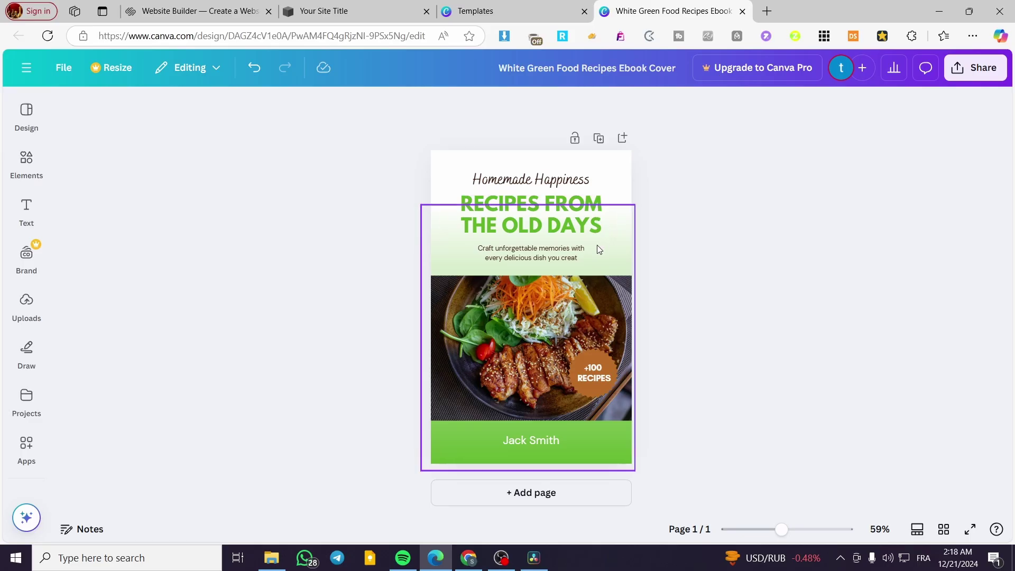
- Try a solid brown fill on the cover's gradient background shape and undo it
click(616, 429)
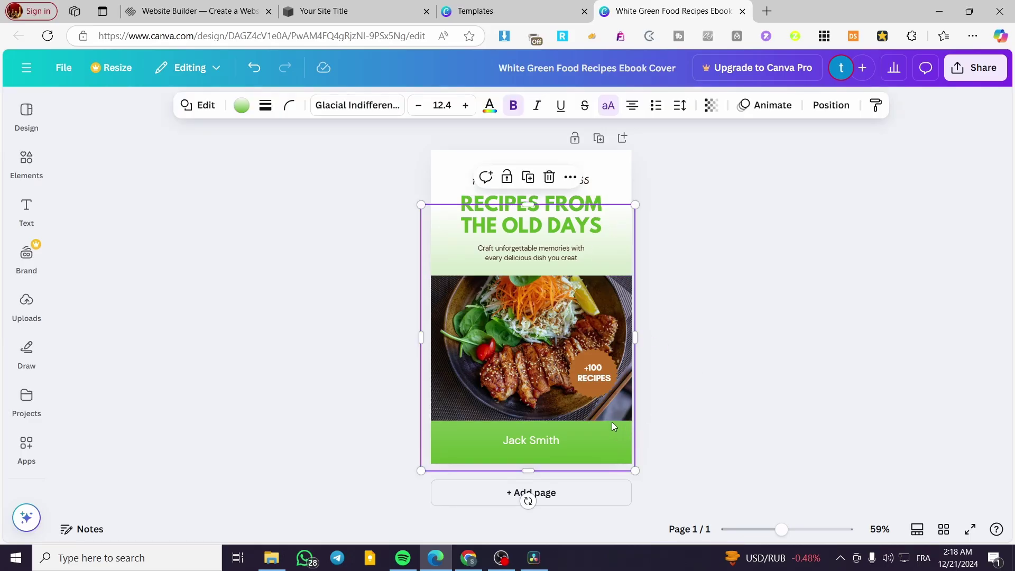
mouse_move(605, 450)
mouse_down()
mouse_move(602, 429)
mouse_move(602, 441)
mouse_up()
click(405, 370)
key(ctrl+z)
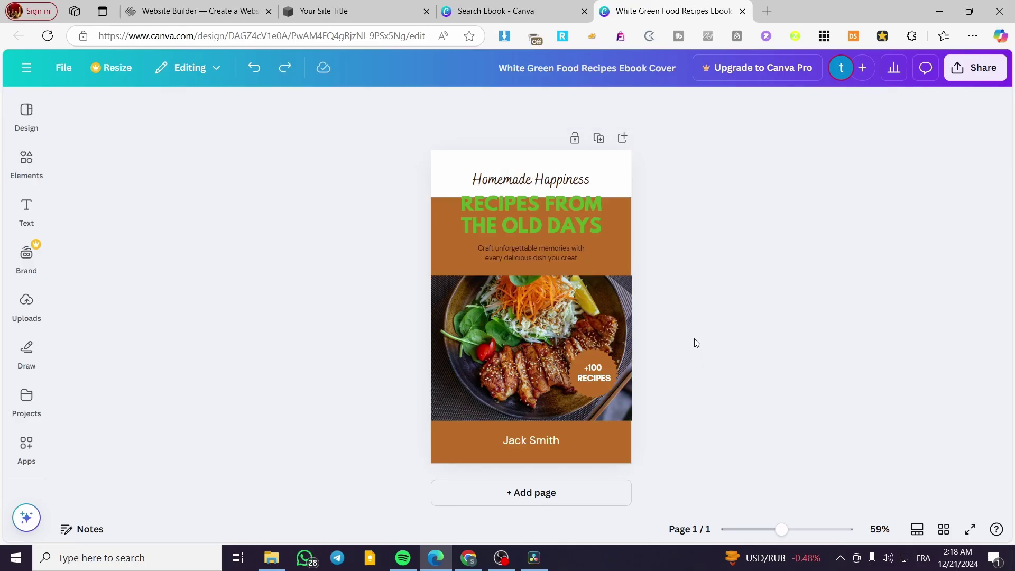
click(579, 225)
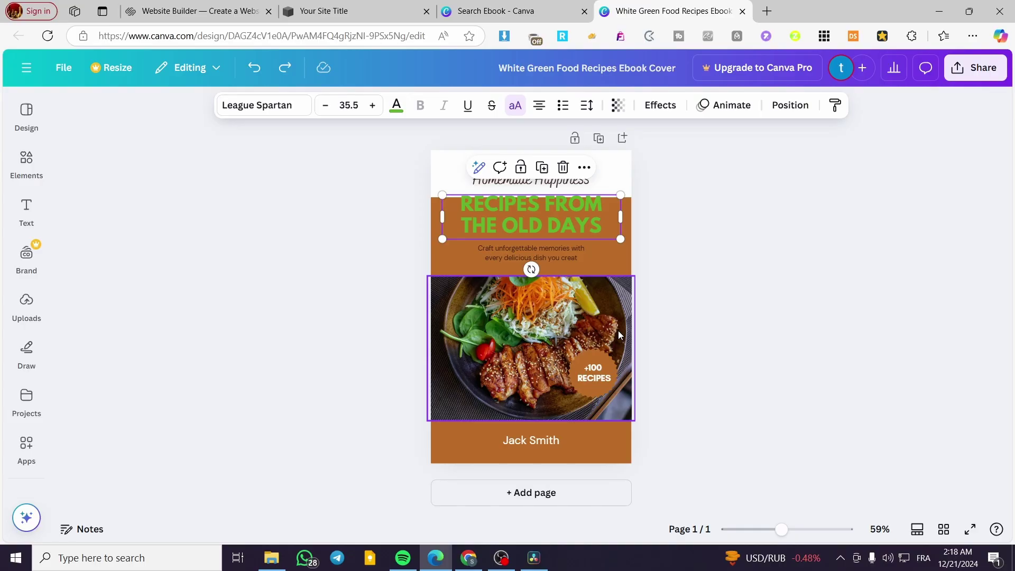
key(ctrl+y)
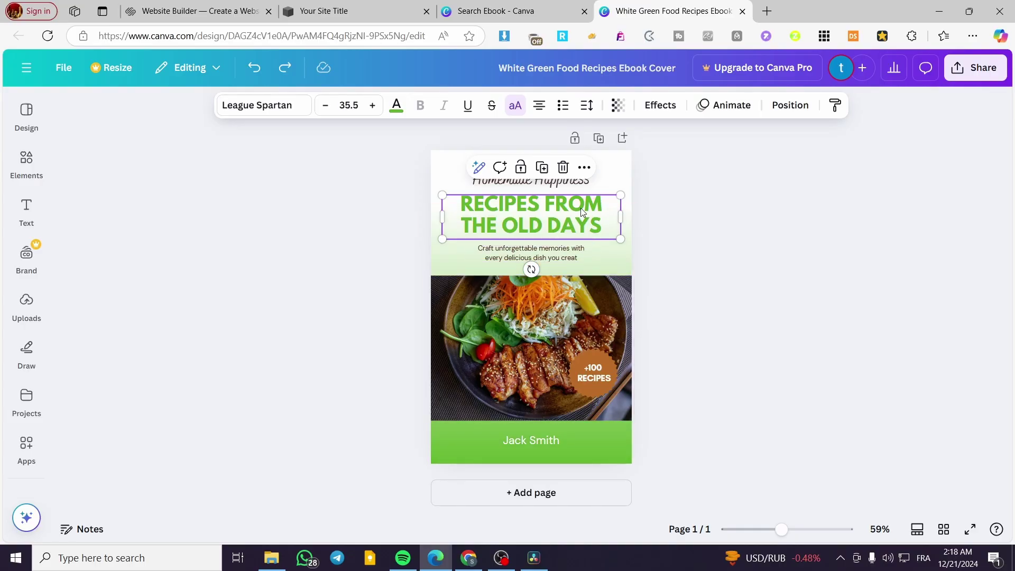
- Change the green colour in the cover background shape's gradient to the blue-violet #3C29B2
click(621, 254)
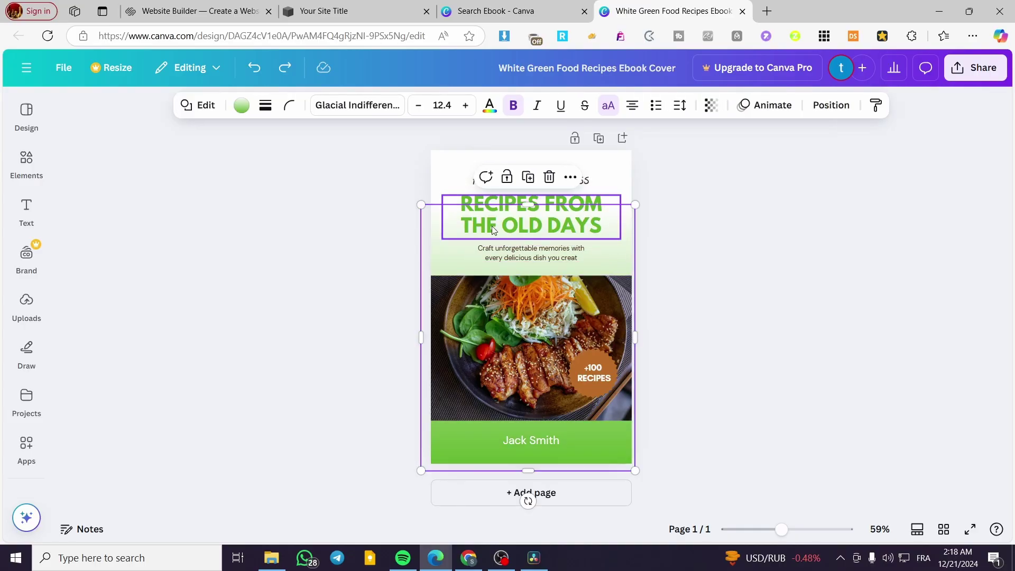
click(241, 105)
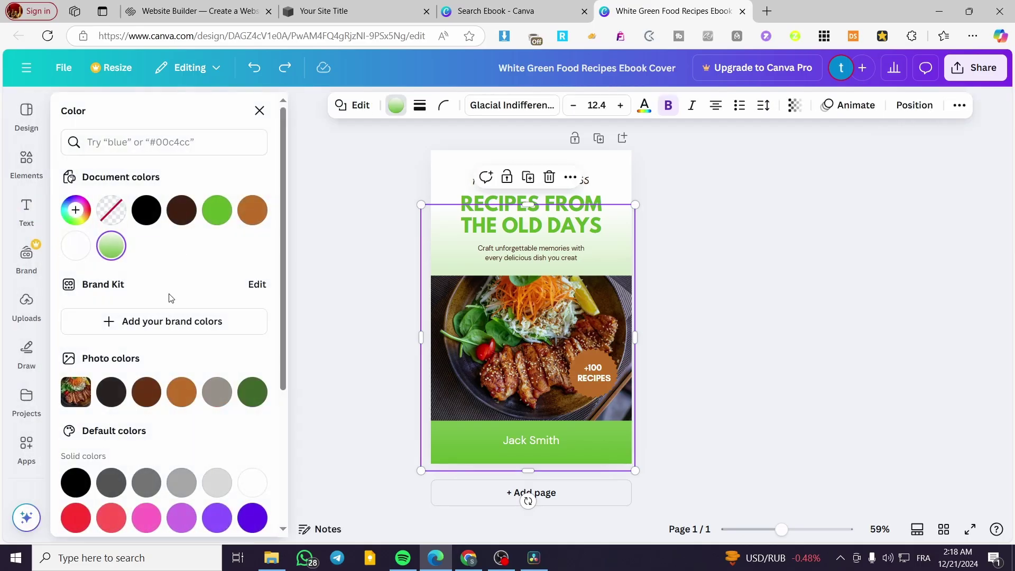
click(111, 214)
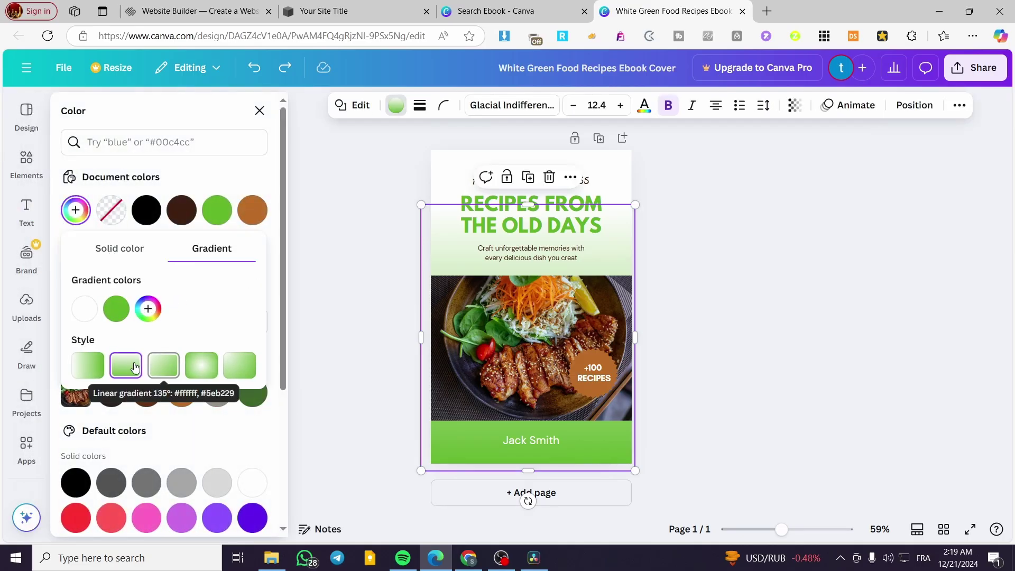
click(116, 308)
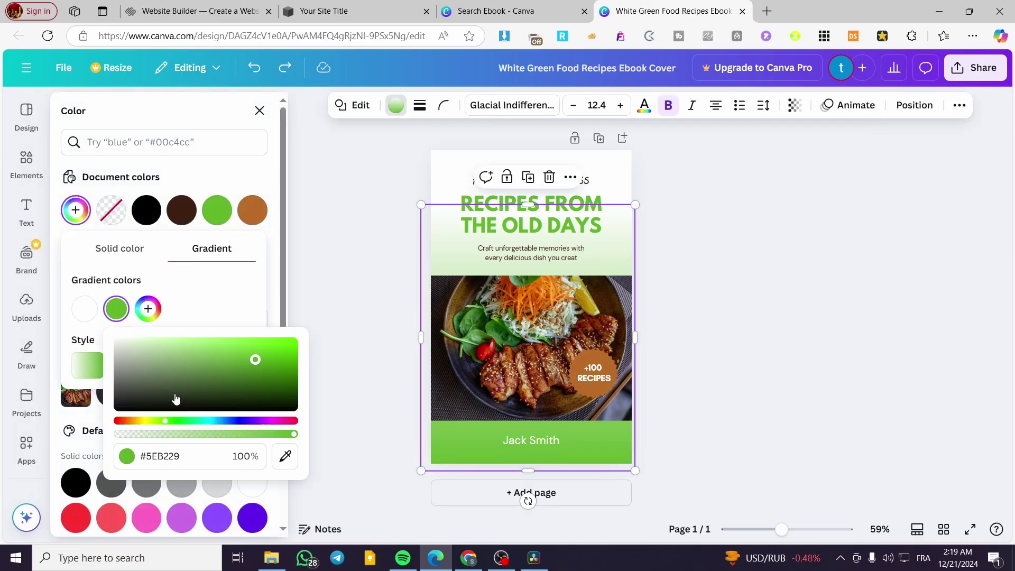
drag(188, 421, 241, 424)
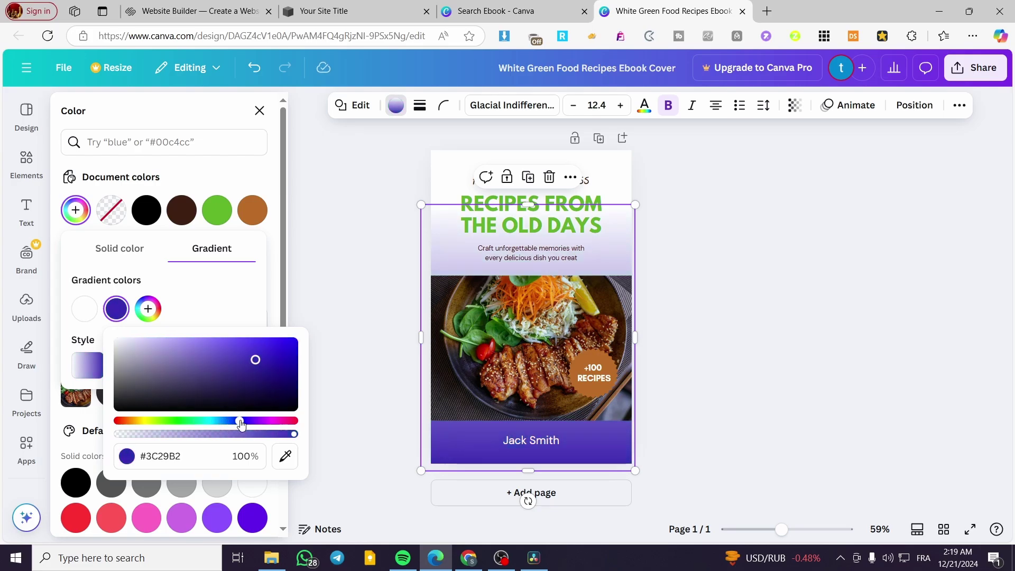
click(718, 308)
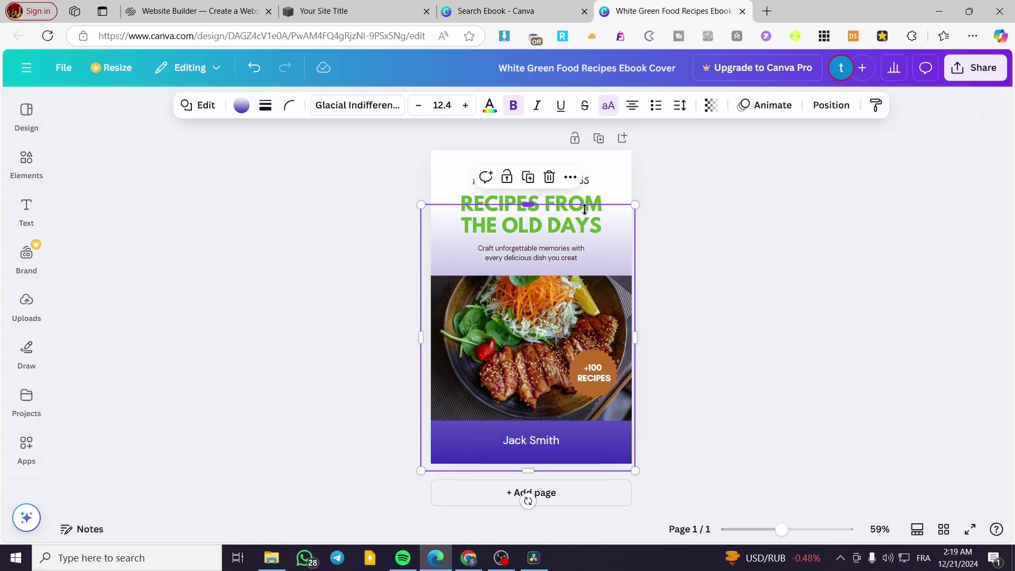
- Recolour the cover title text, trying brown first and settling on the default solid violet
click(547, 207)
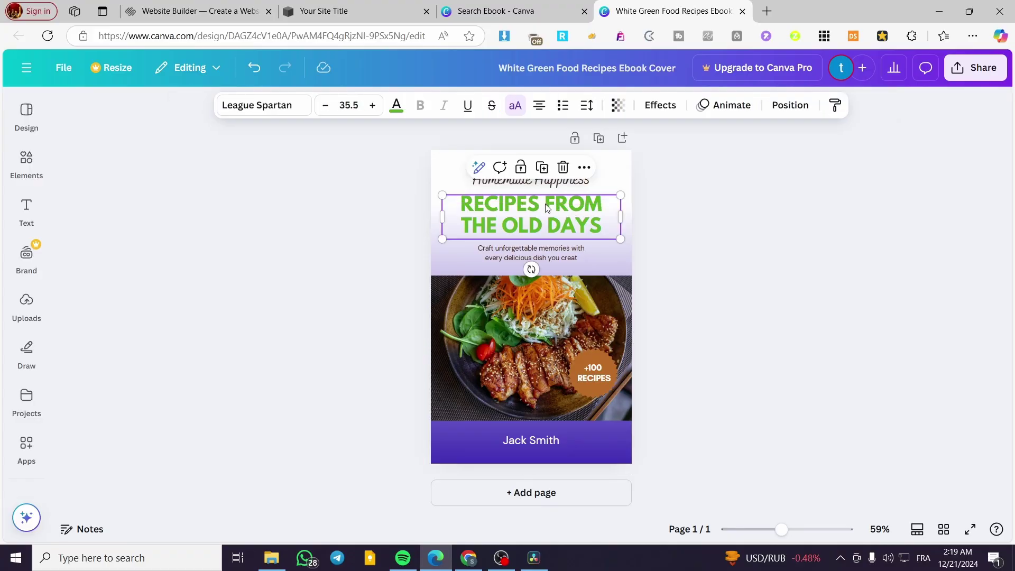
click(396, 105)
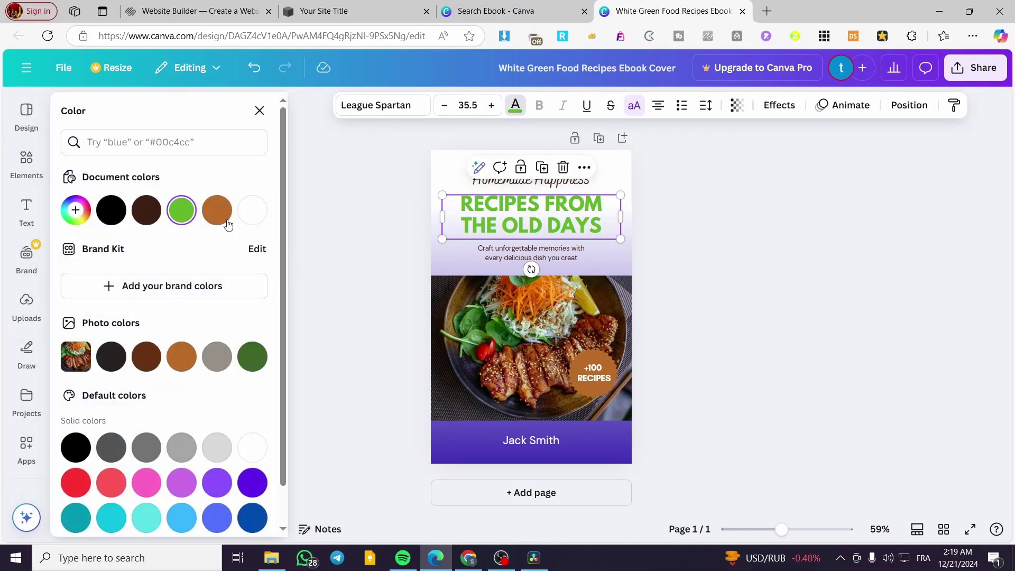
click(223, 217)
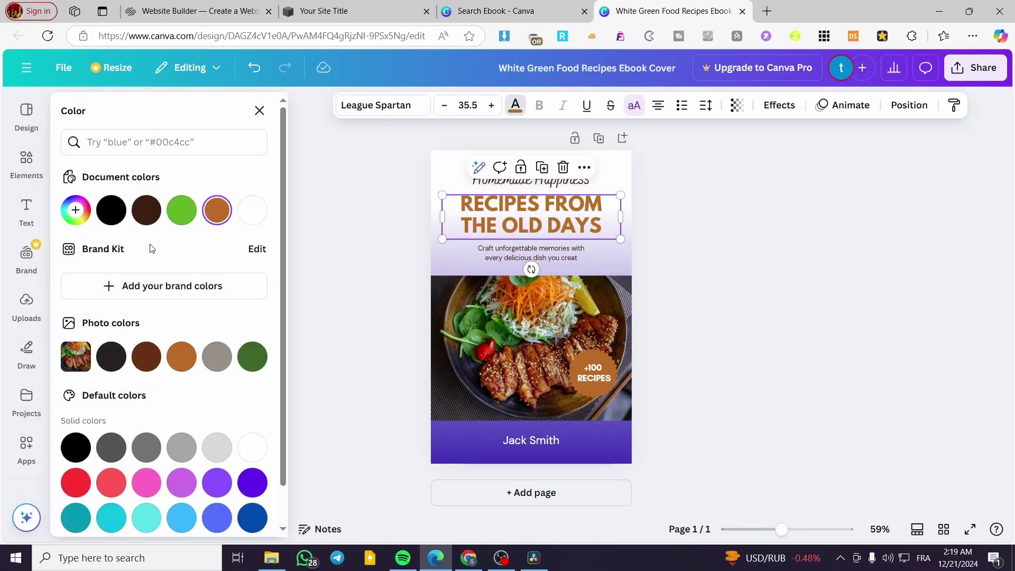
click(219, 492)
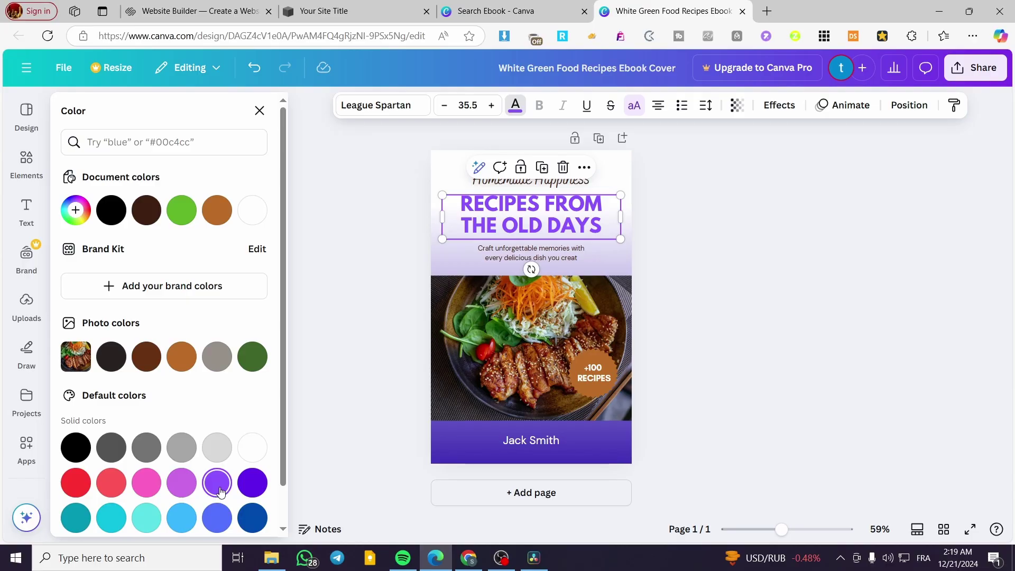
key(Escape)
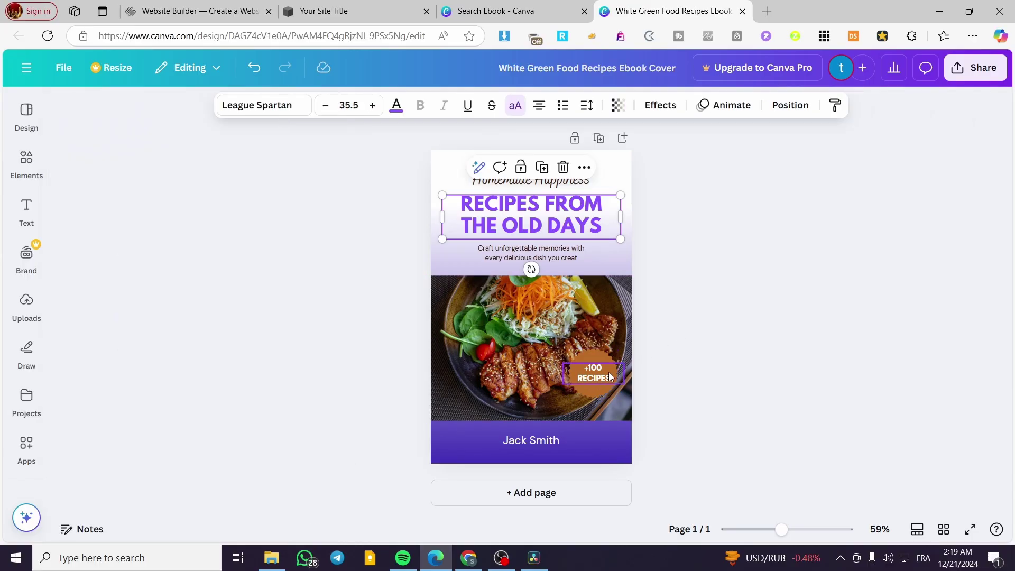
- Fill the round badge behind "+100 Recipes" with the title's violet and try the purple gradient on it
click(601, 355)
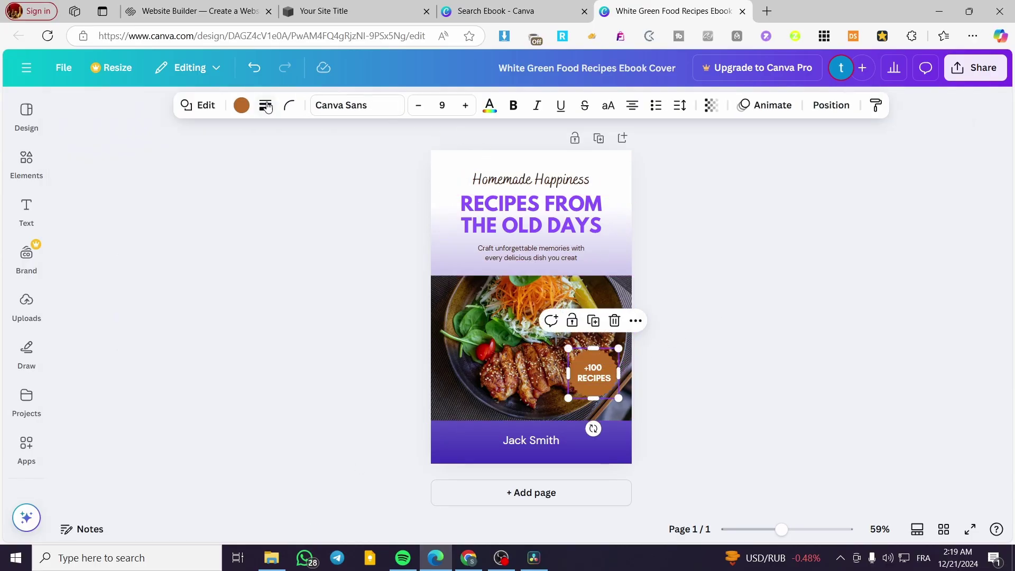
click(241, 105)
click(217, 210)
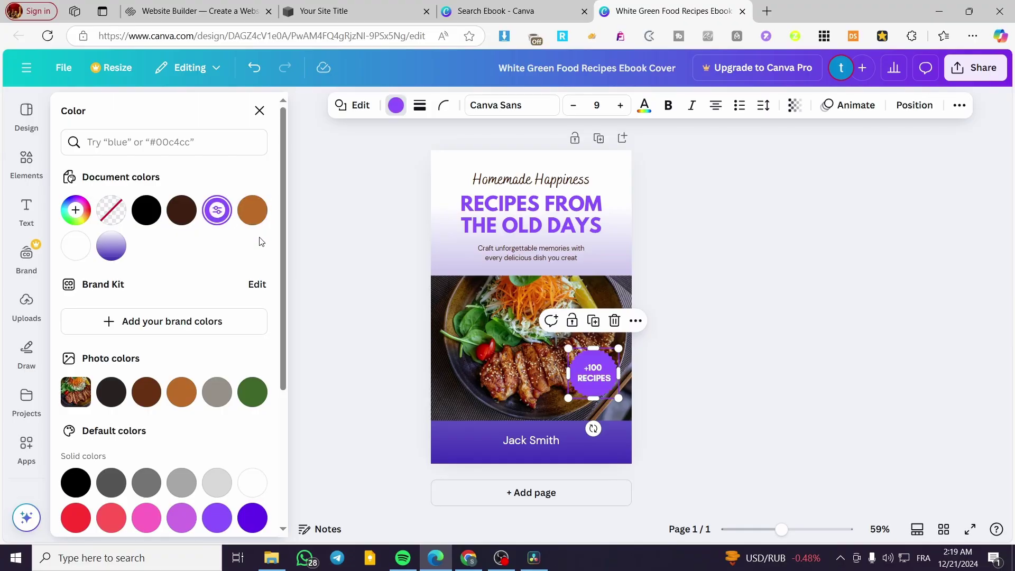
click(111, 245)
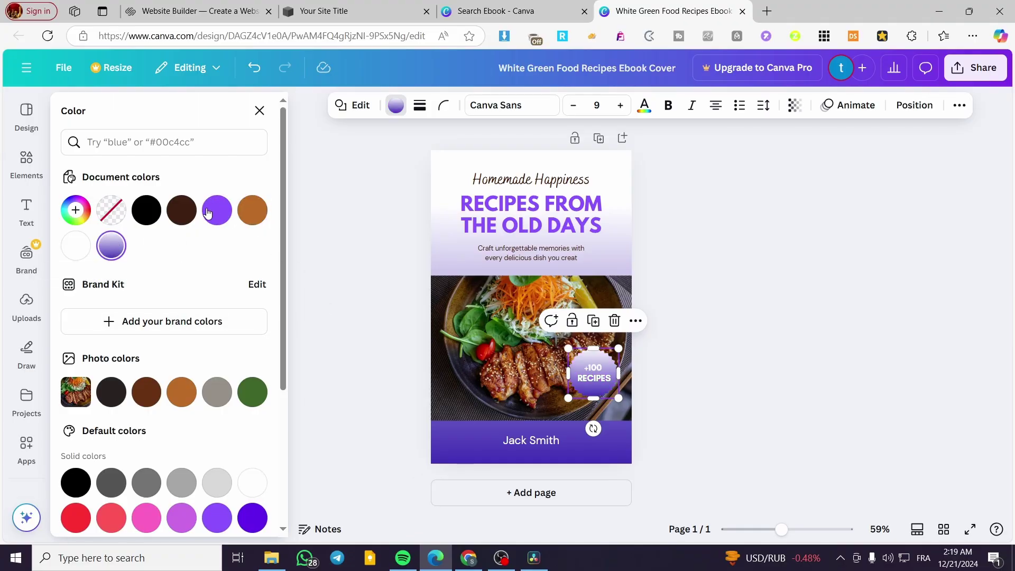
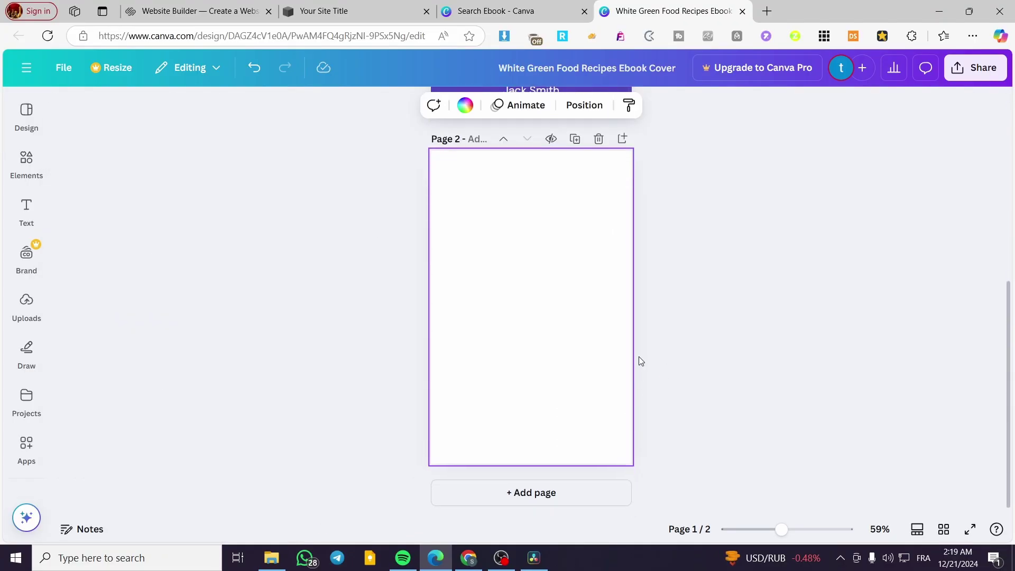
- Copy the cover's purple gradient background shape and paste it onto the blank page 2
scroll(545, 313, up, 1)
scroll(545, 313, up, 3)
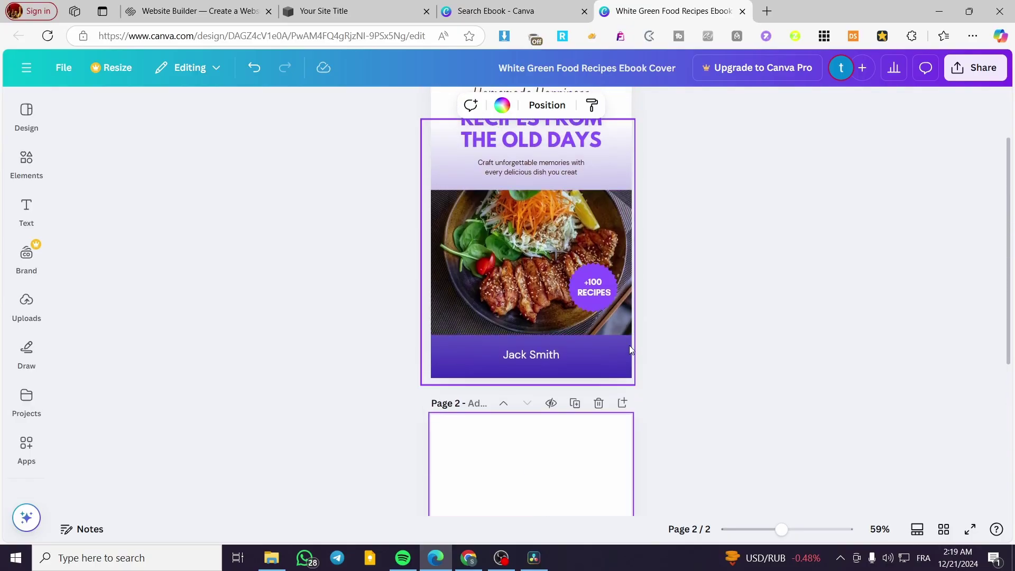
click(620, 357)
key(ctrl+c)
click(566, 477)
key(ctrl+v)
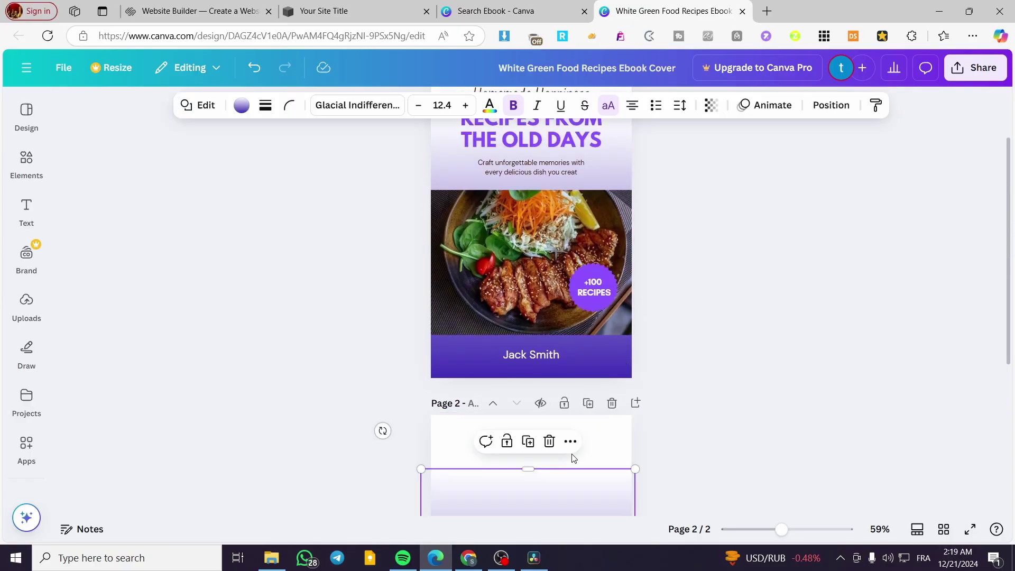
- Add pages 3 and 4 to the ebook and paste the purple gradient shape onto each
click(597, 491)
click(590, 500)
key(ctrl+v)
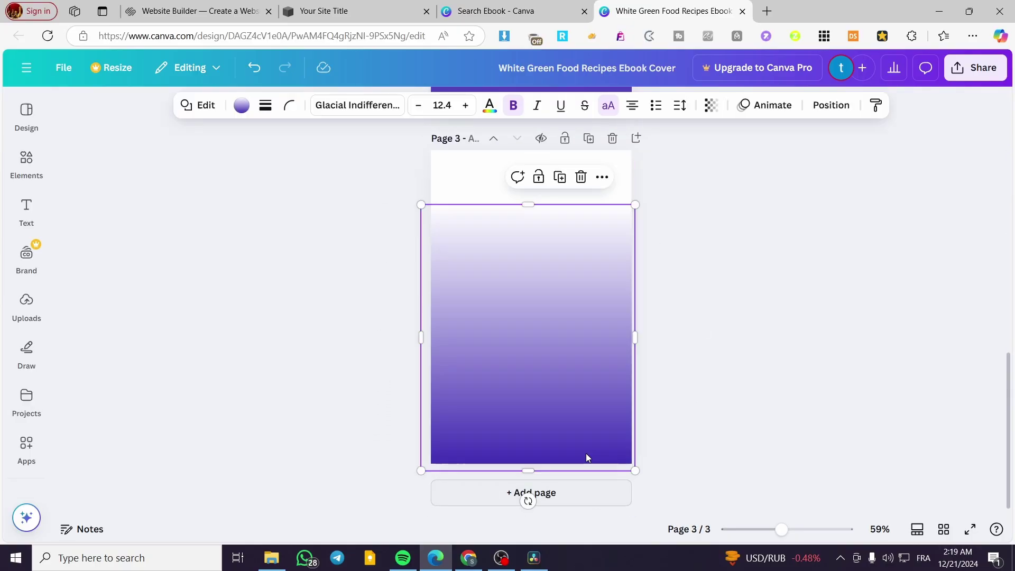
click(576, 494)
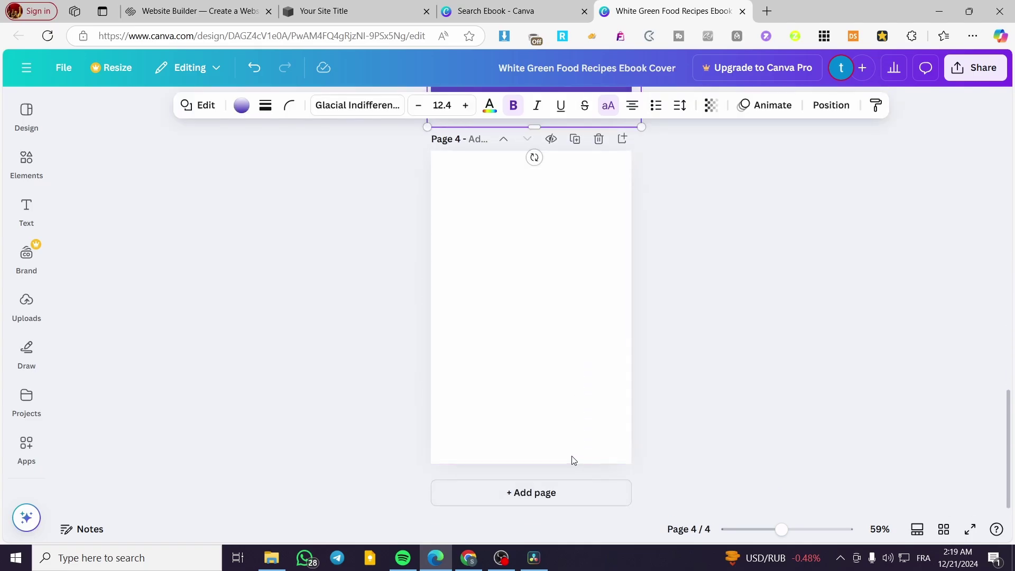
click(570, 421)
key(ctrl+v)
- Reposition the pasted purple gradient shapes on pages 4, 3 and 2 so that each one covers its page
drag(531, 205, 528, 149)
scroll(517, 320, up, 8)
click(542, 328)
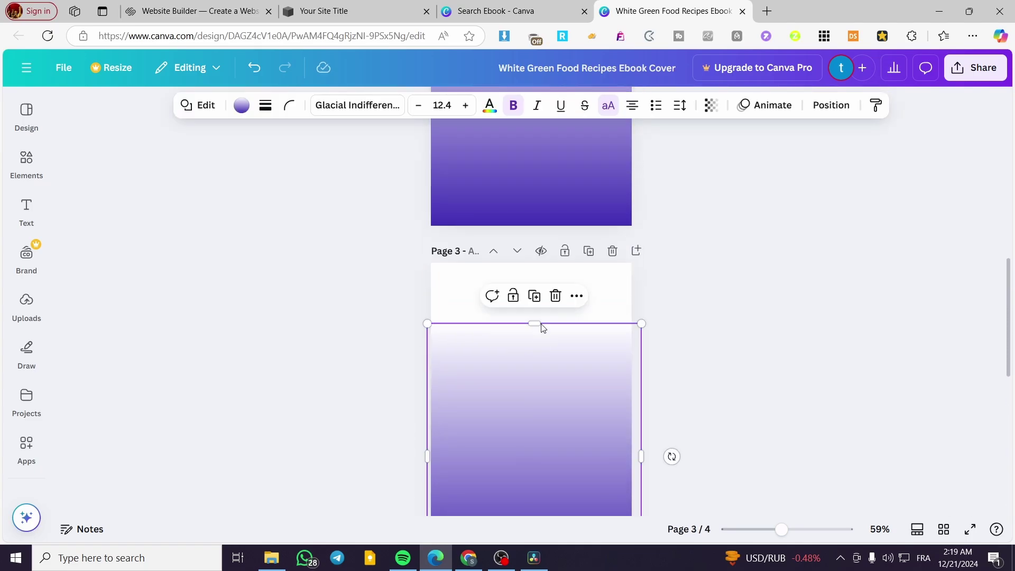
drag(535, 318, 528, 179)
scroll(531, 265, up, 5)
click(528, 243)
scroll(336, 329, up, 5)
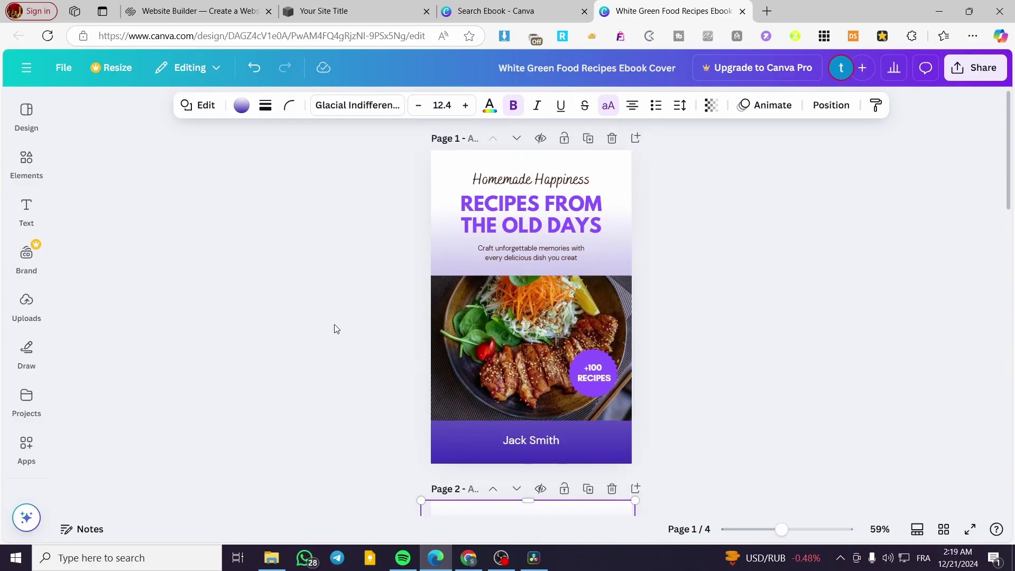
scroll(412, 355, down, 2)
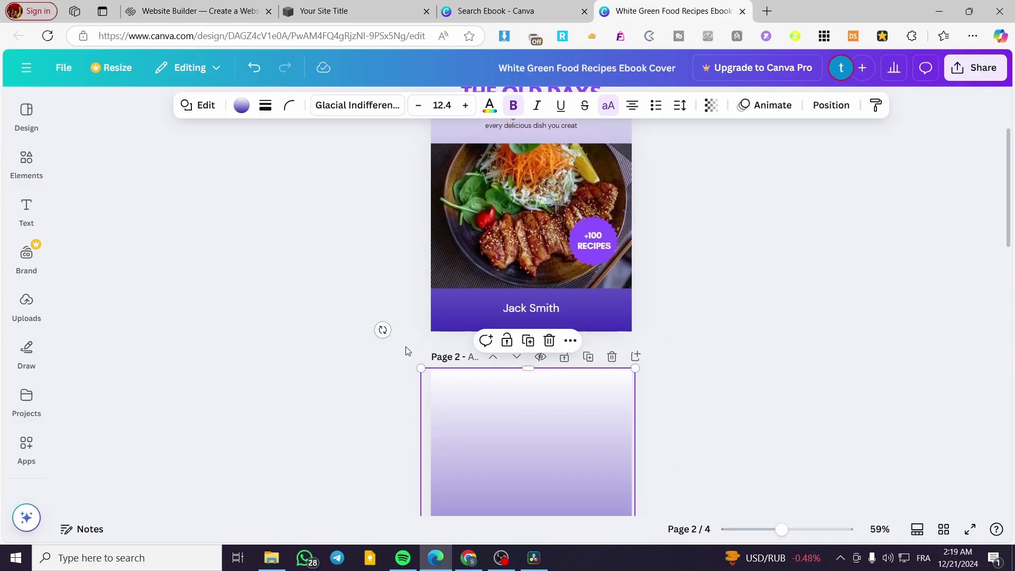
- Switch to ChatGPT in a new browser tab by searching Google for "chatgpt"
click(765, 11)
text(google.com/index.html)
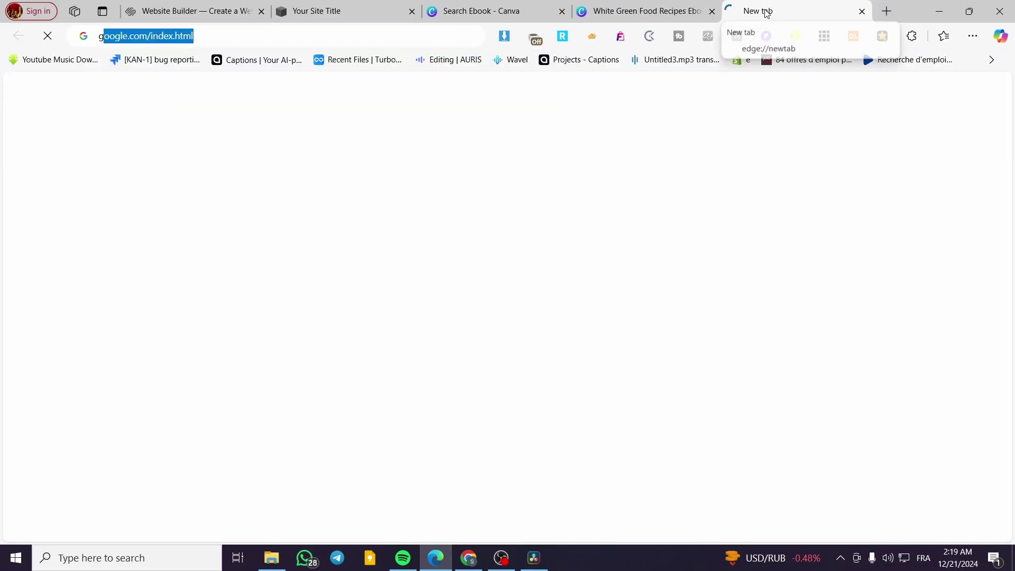
key(Return)
text(c)
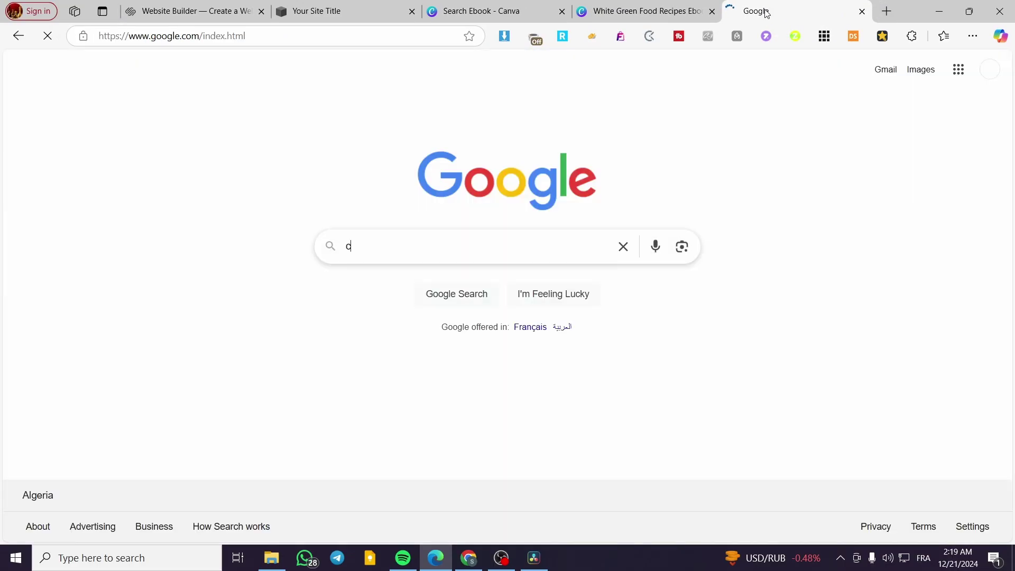
text(hatgpt)
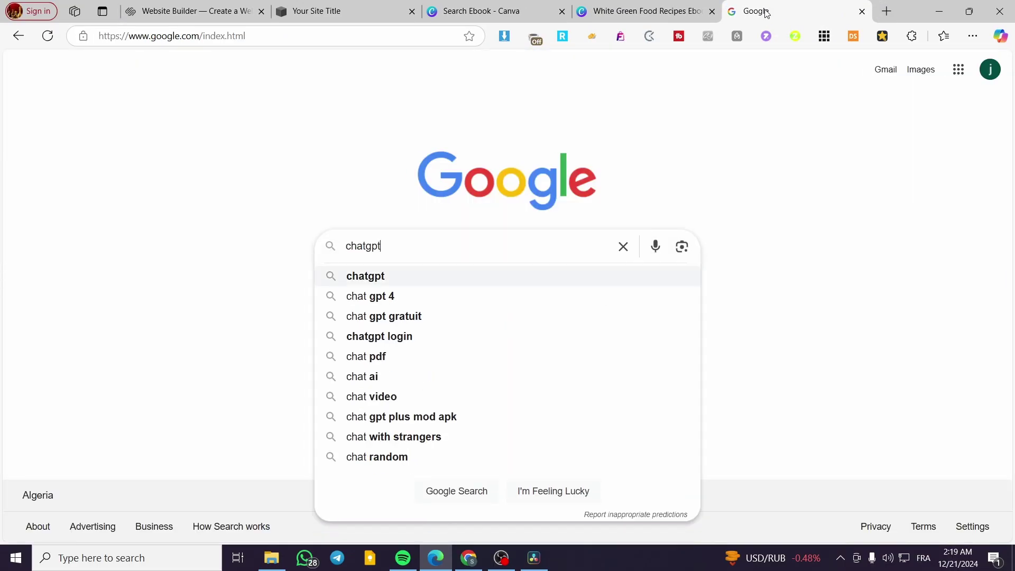
key(Return)
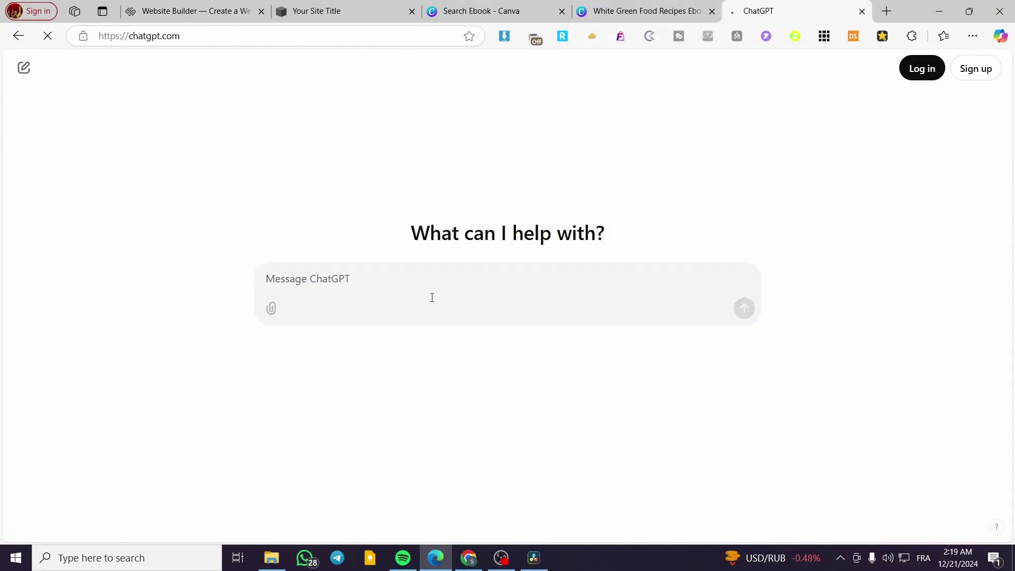
- Ask ChatGPT "Write for me some healthy food receipes" and look through the recipes it writes
text(Wr)
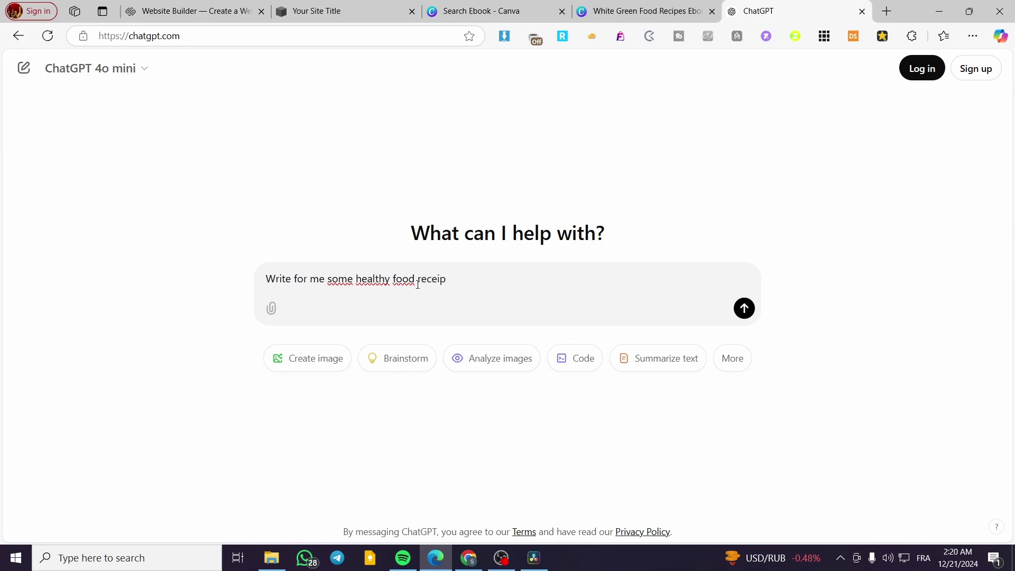
key(Return)
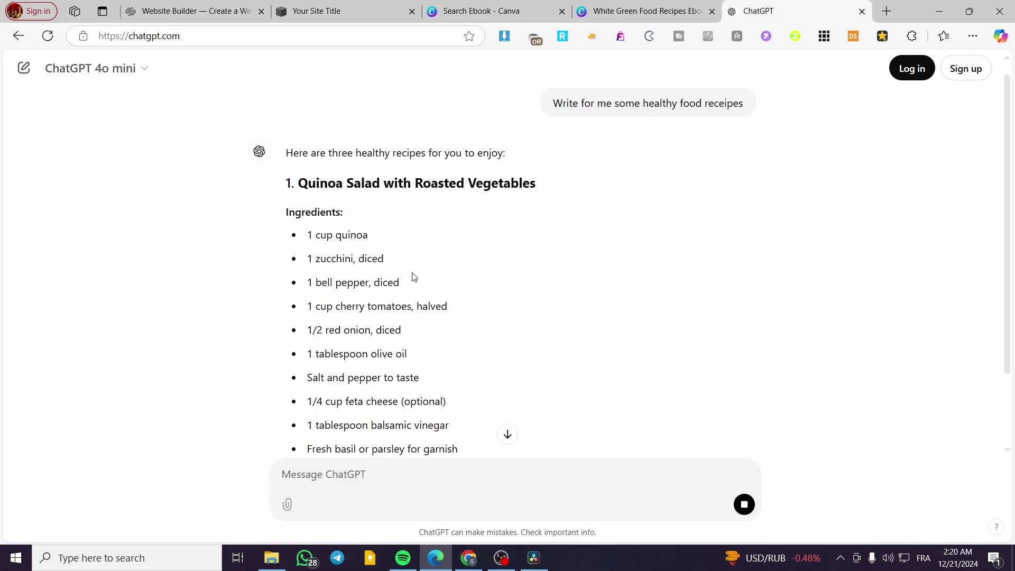
scroll(529, 365, down, 8)
scroll(408, 290, up, 5)
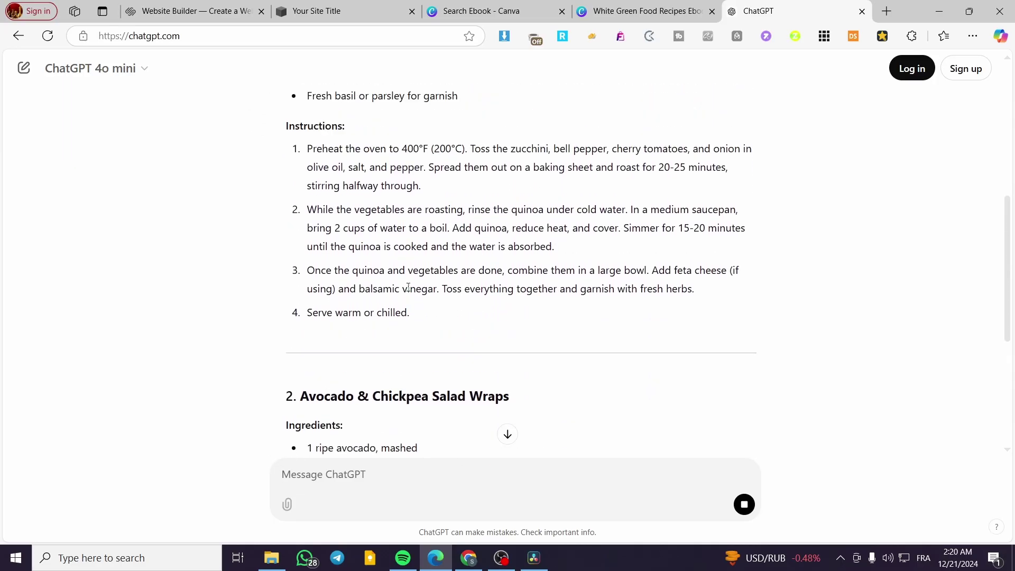
scroll(410, 289, up, 3)
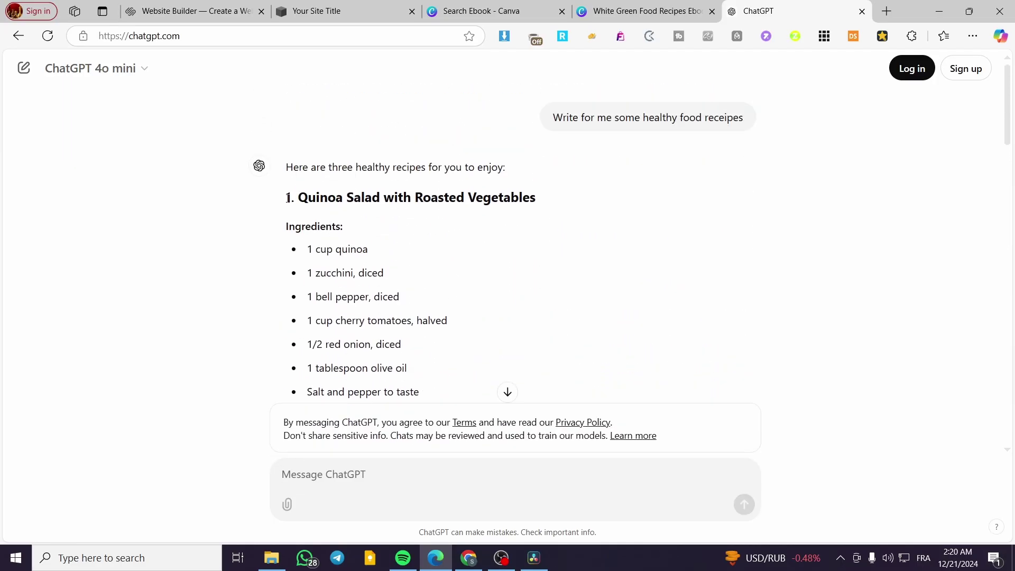
- Copy the Quinoa Salad with Roasted Vegetables title and ingredients from ChatGPT into a new text box on page 2 of the Canva ebook
drag(288, 197, 447, 256)
scroll(476, 302, up, 3)
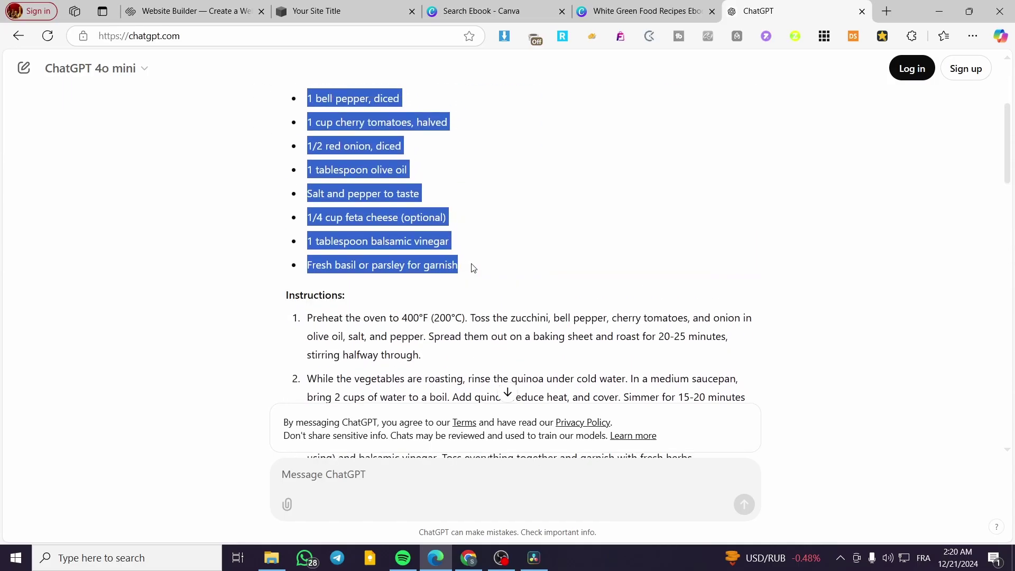
key(ctrl+shift+Tab)
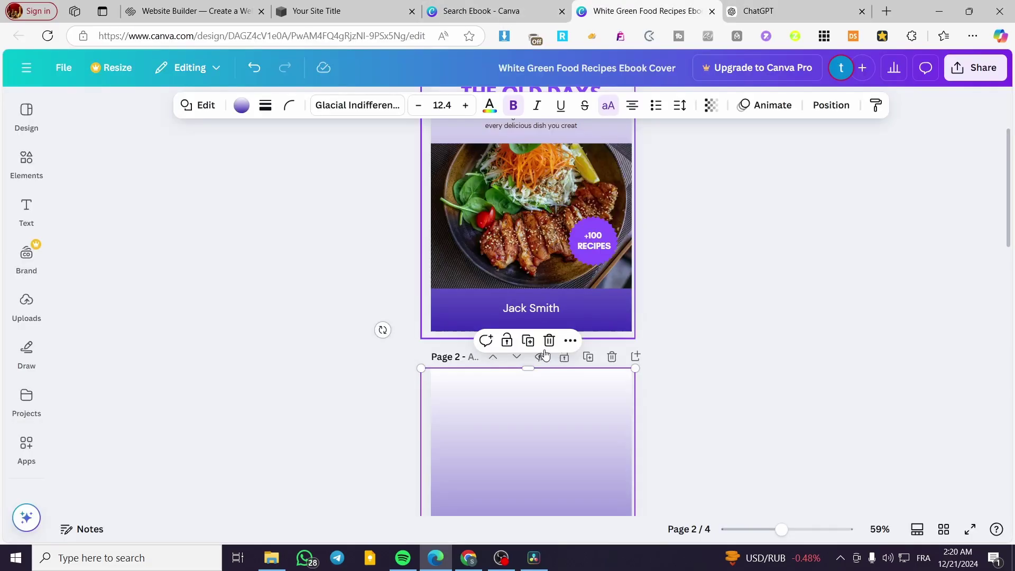
click(539, 429)
scroll(539, 429, down, 5)
click(27, 307)
click(26, 211)
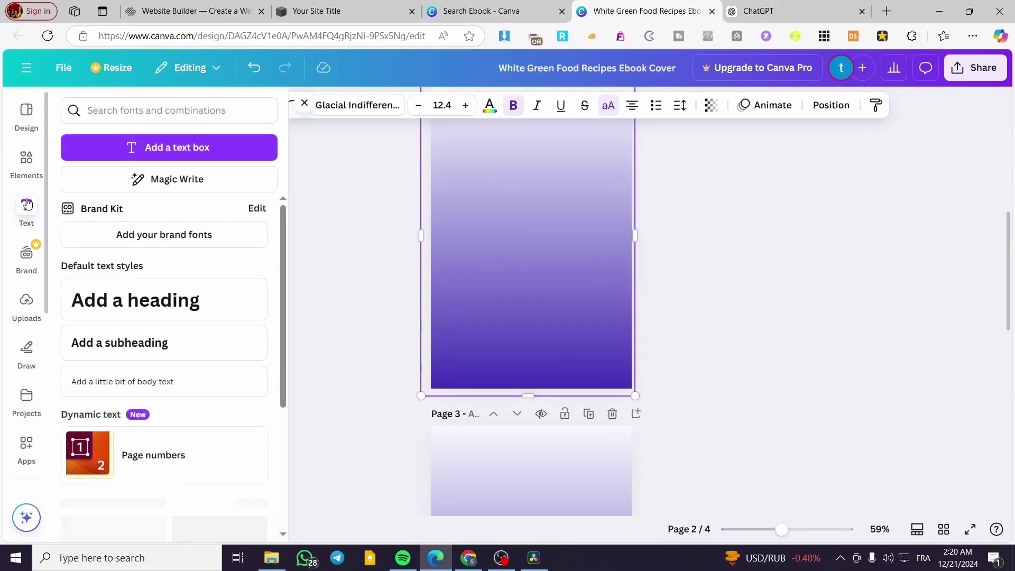
click(195, 153)
key(ctrl+v)
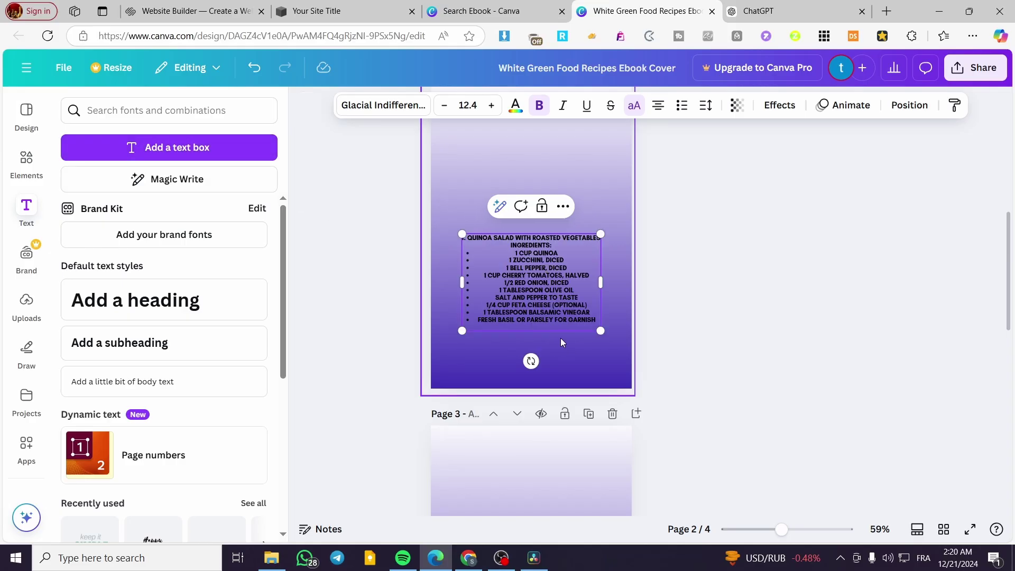
- Enlarge the ingredients text on page 2 to size 16.4, move it onto the page's upper half and left-align it
drag(601, 330, 633, 400)
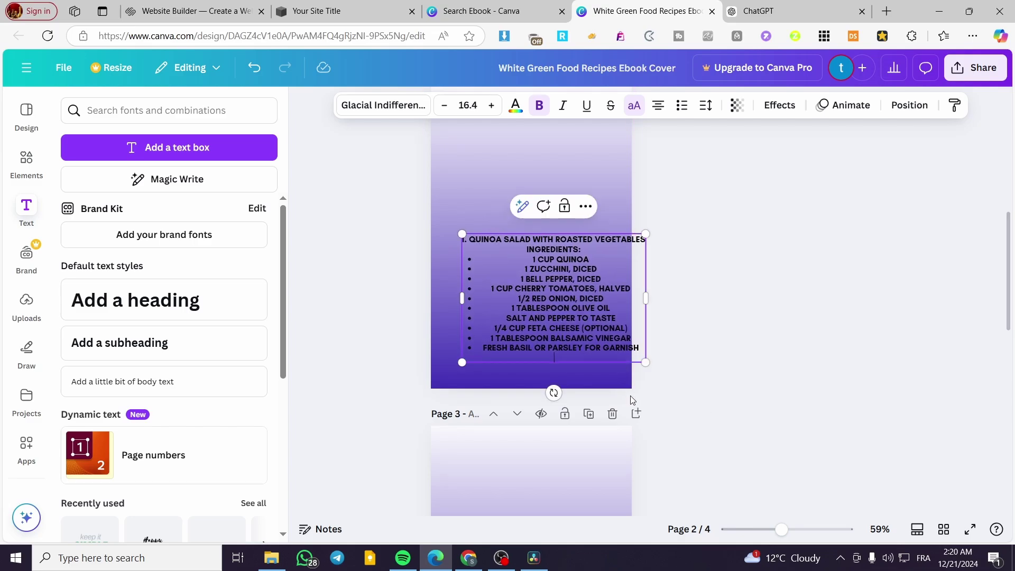
drag(578, 254, 547, 288)
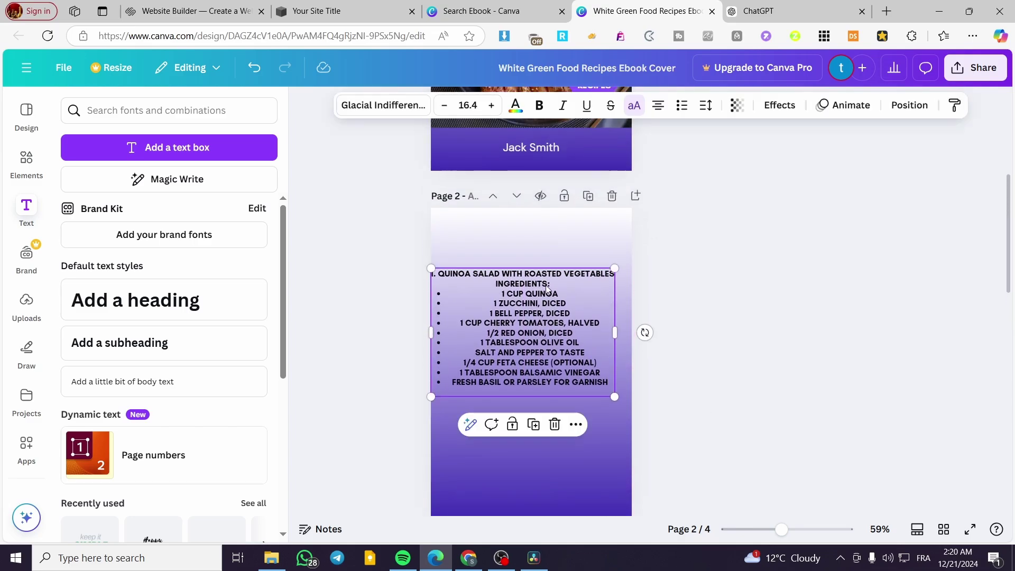
click(658, 105)
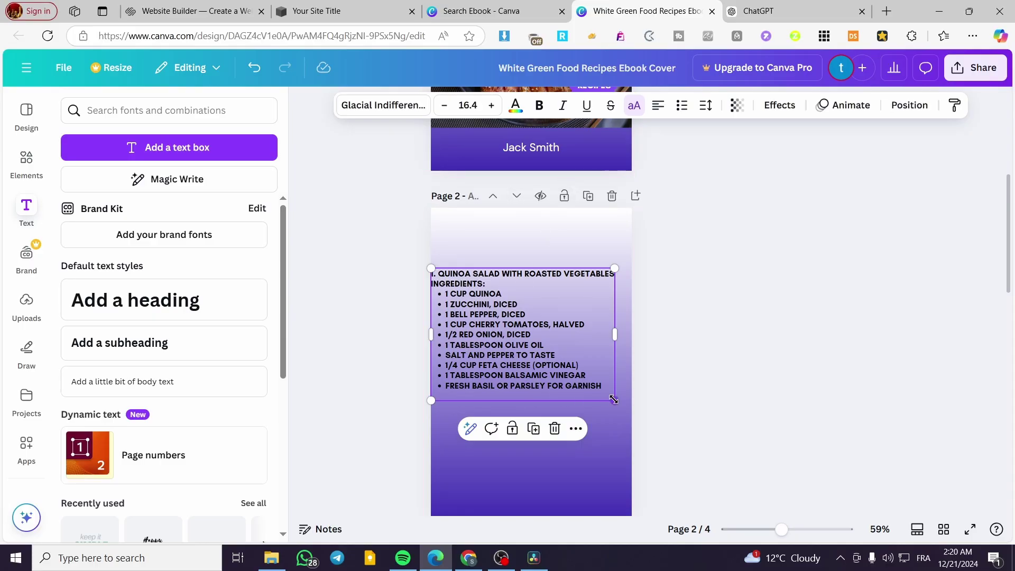
- Set the page 2 ingredients text to size 17.2 and centre it near the top of the page
mouse_move(613, 400)
mouse_down()
mouse_move(600, 486)
mouse_move(603, 394)
mouse_up()
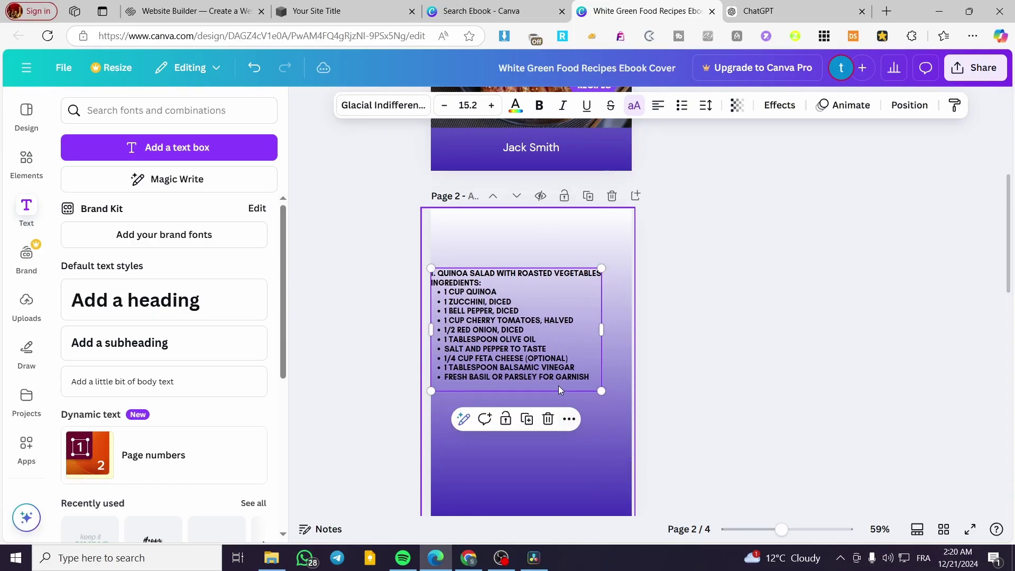
click(491, 105)
click(491, 105)
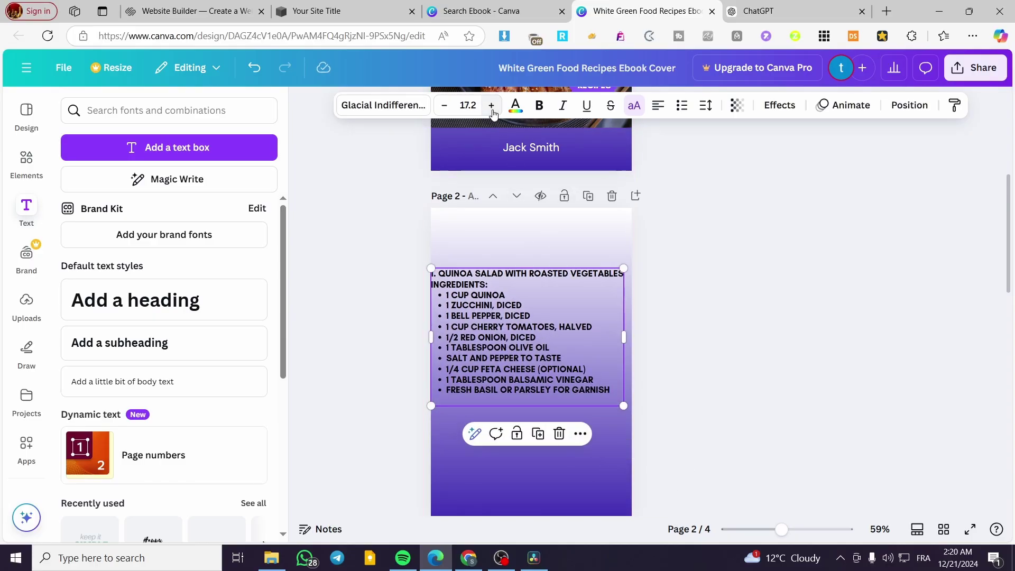
click(689, 357)
click(483, 320)
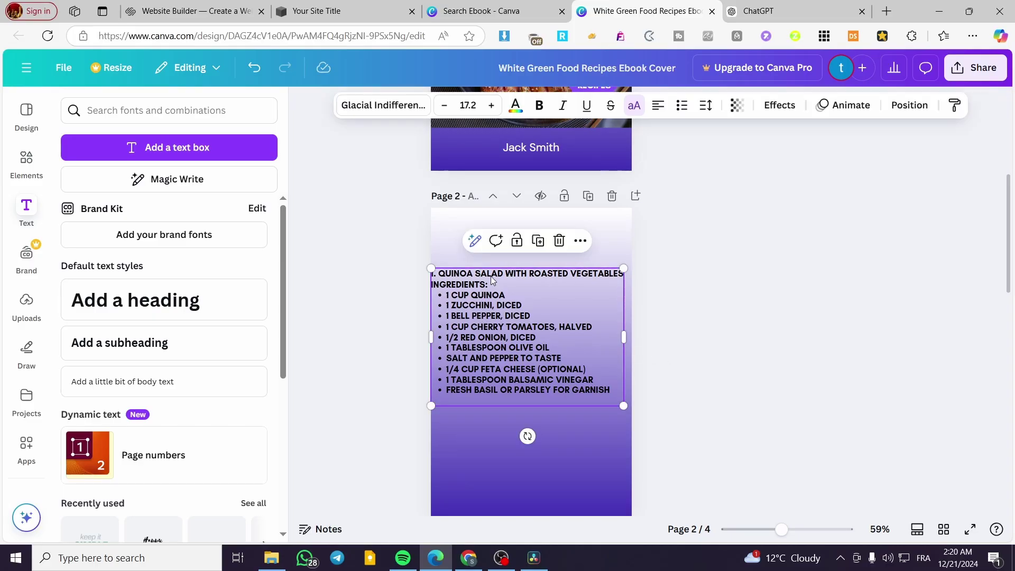
drag(551, 336, 553, 308)
- Switch to ChatGPT and copy the quinoa salad's four-step instructions, including the Instructions heading
scroll(720, 310, down, 1)
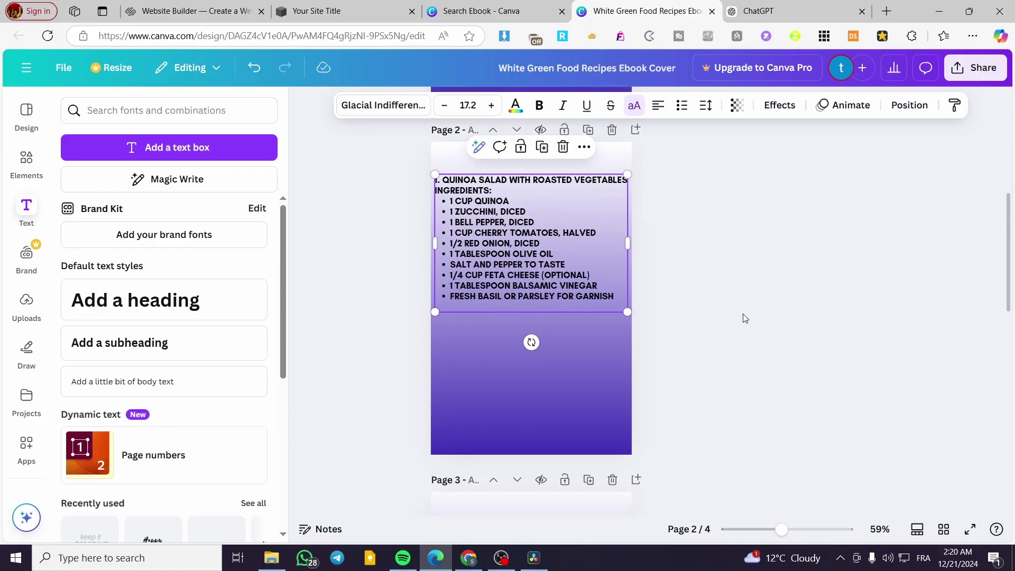
scroll(635, 299, down, 4)
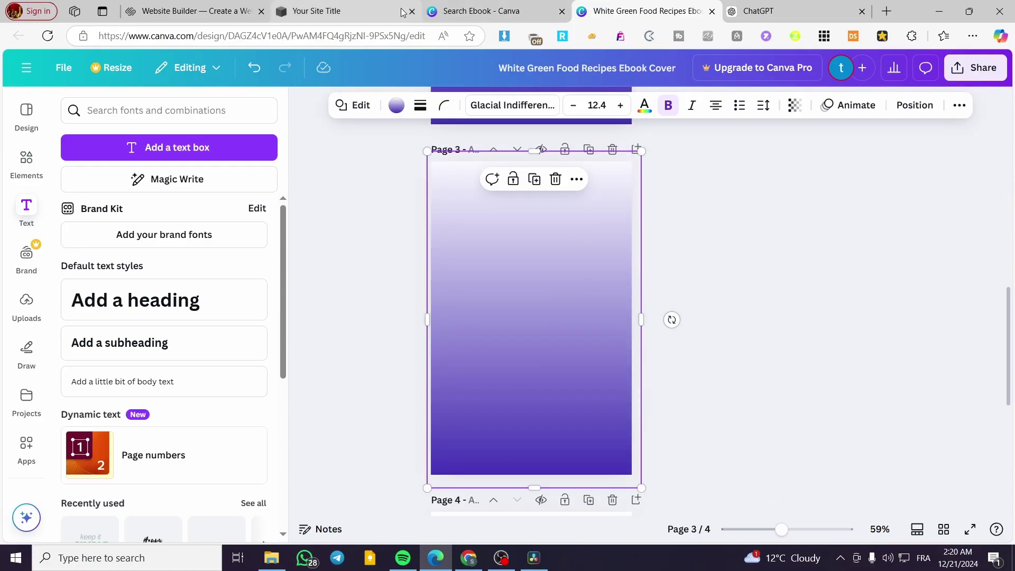
click(767, 11)
click(287, 296)
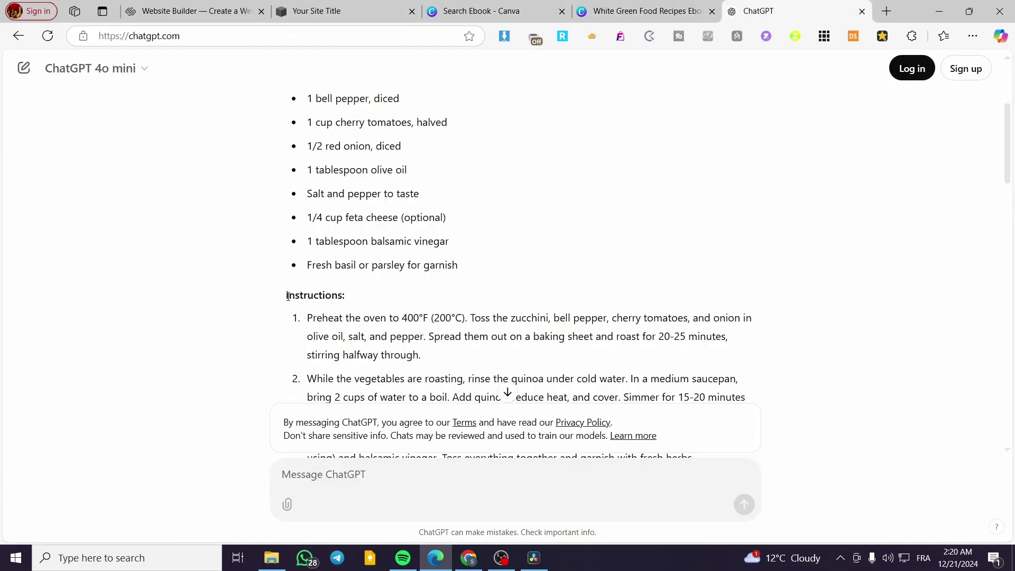
scroll(398, 315, down, 3)
drag(293, 297, 455, 301)
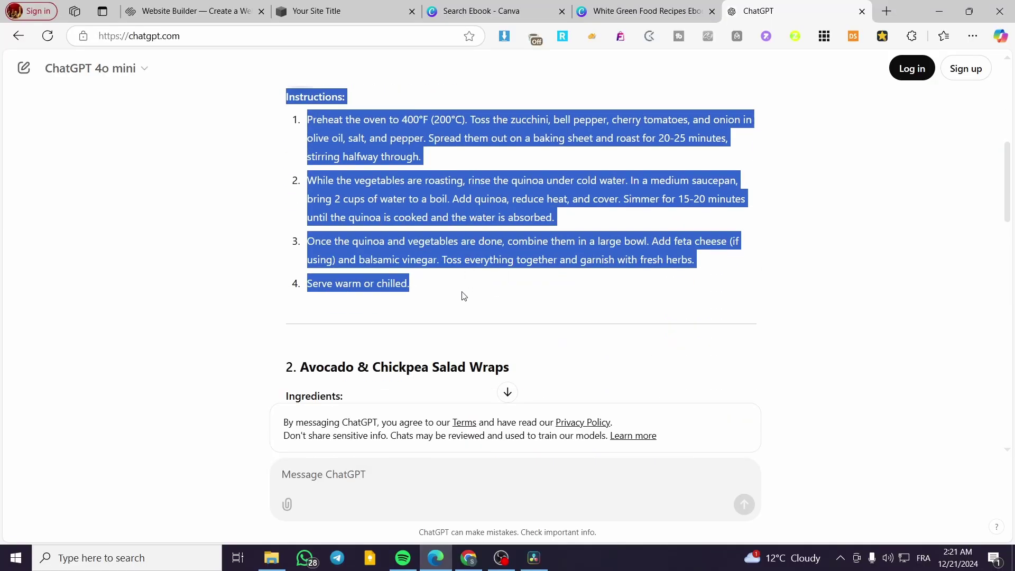
key(ctrl+c)
- Switch back to Canva and paste the quinoa salad instructions into a new text box on page 3
click(645, 11)
key(ctrl+v)
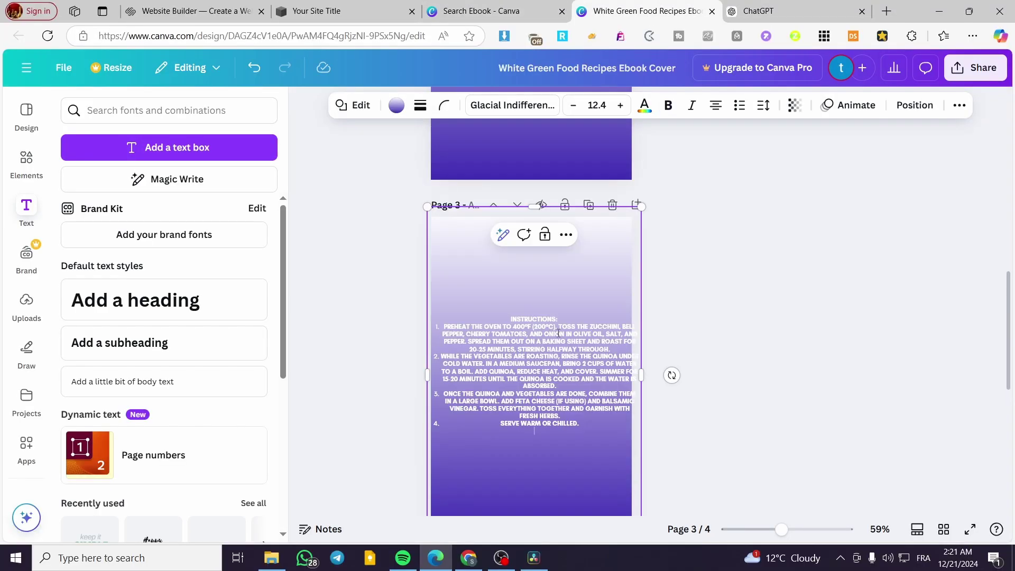
key(Delete)
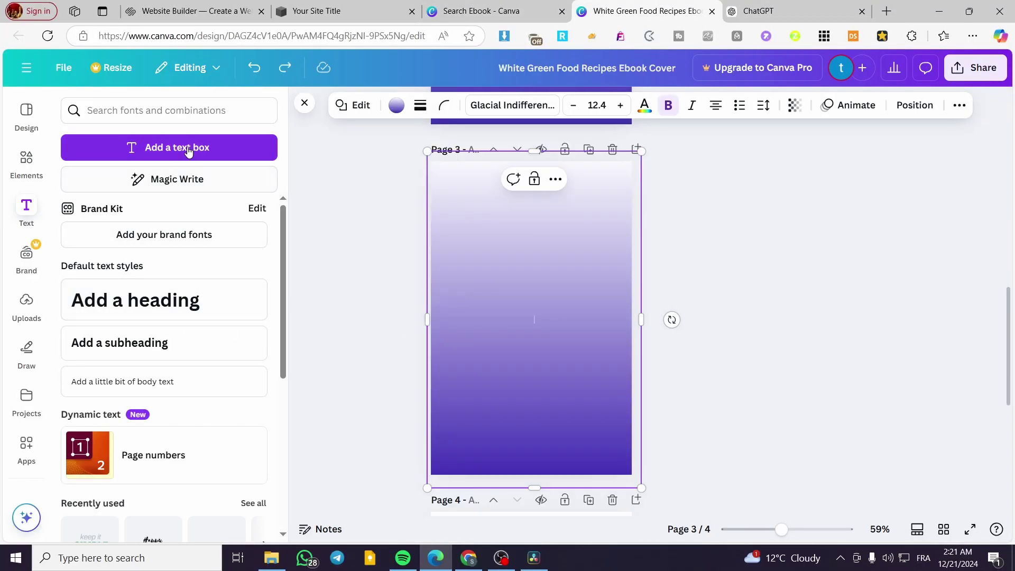
click(159, 147)
key(ctrl+v)
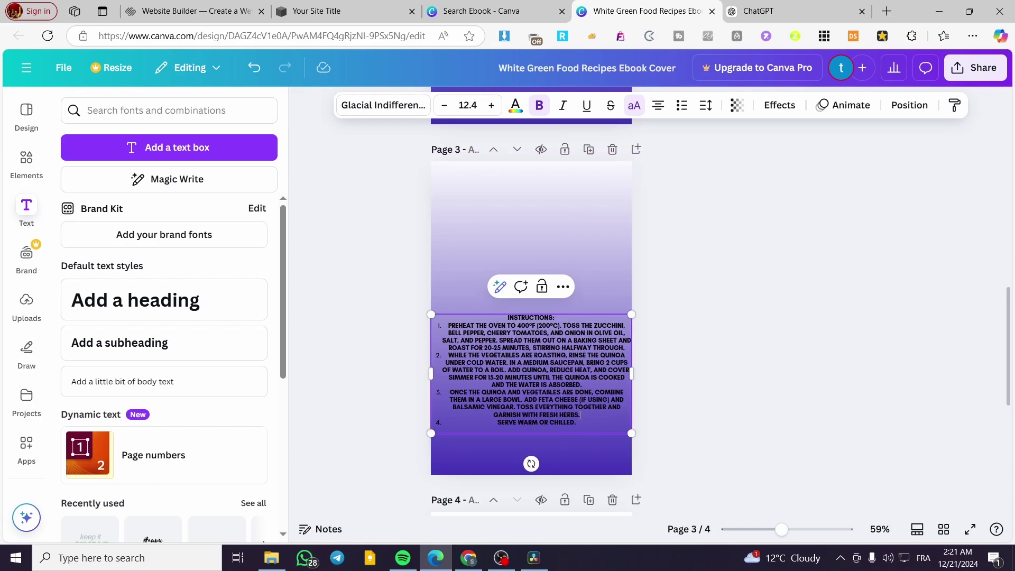
- Move the instructions up on page 3, narrow their text box and enlarge the text to size 17.9 to fill the page
key(Escape)
key(shift+Up)
key(shift+Up)
key(shift+Up)
key(shift+Up)
key(shift+Up)
key(shift+Up)
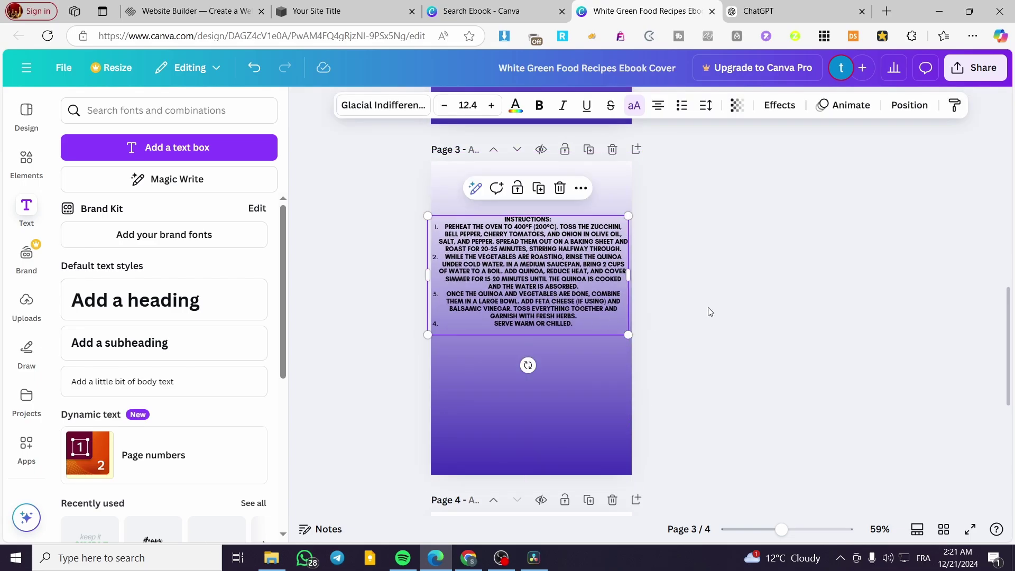
drag(634, 275, 550, 306)
drag(550, 408, 612, 475)
drag(557, 347, 562, 326)
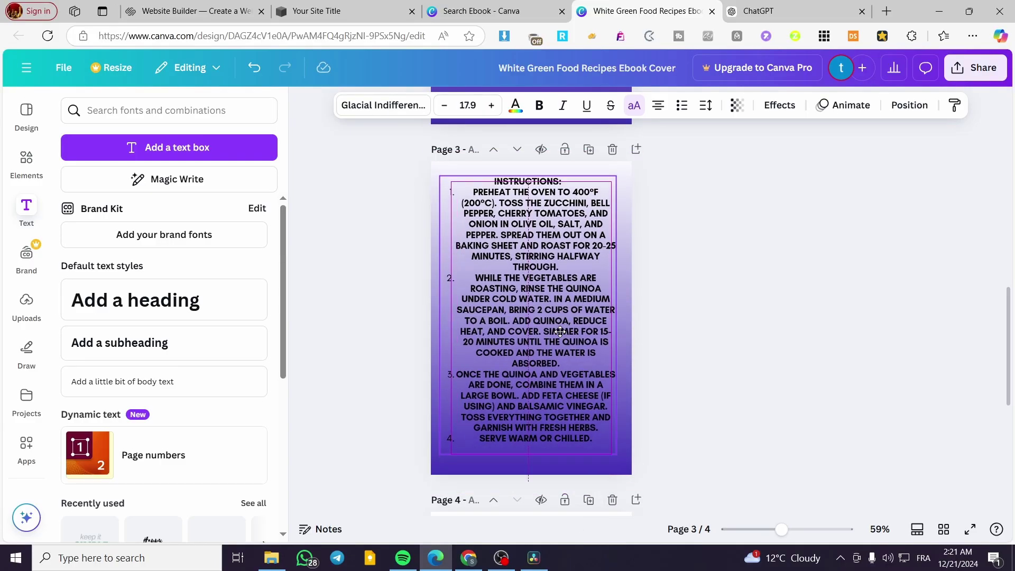
- Left-align the instructions text on page 3
click(713, 376)
click(569, 356)
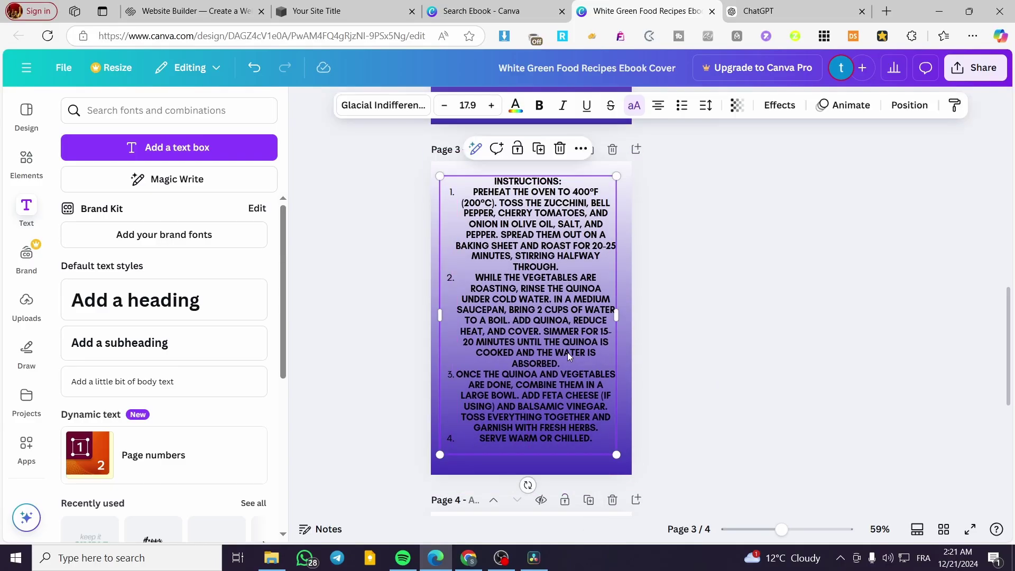
click(657, 105)
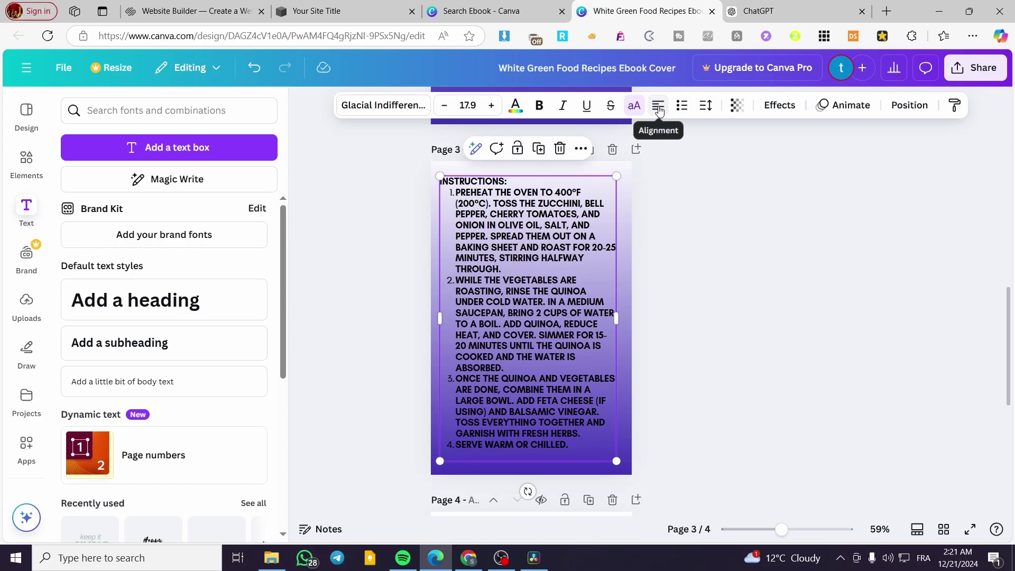
click(708, 304)
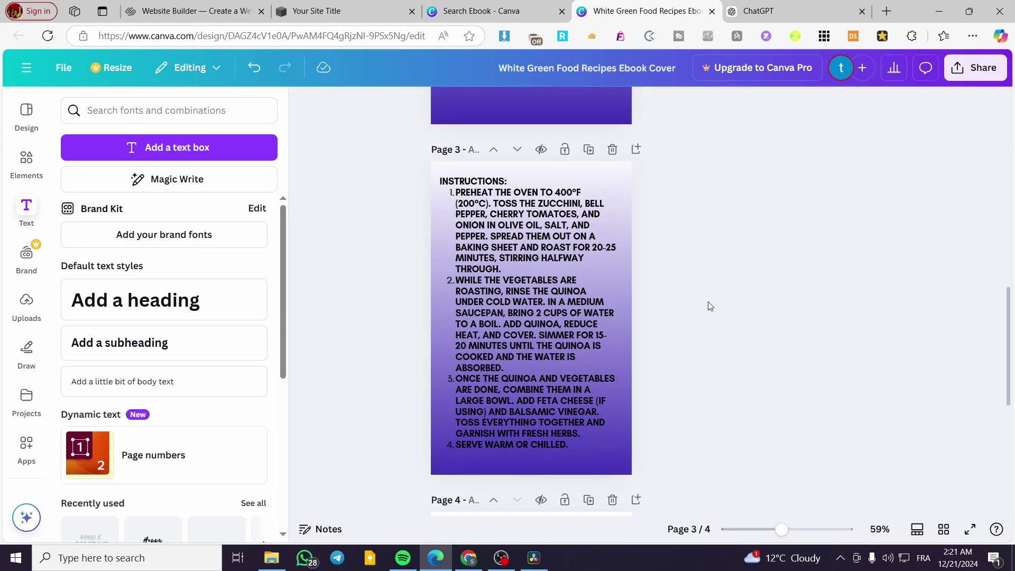
- Switch to ChatGPT and copy the Avocado & Chickpea Salad Wraps title together with its full ingredients list
click(745, 4)
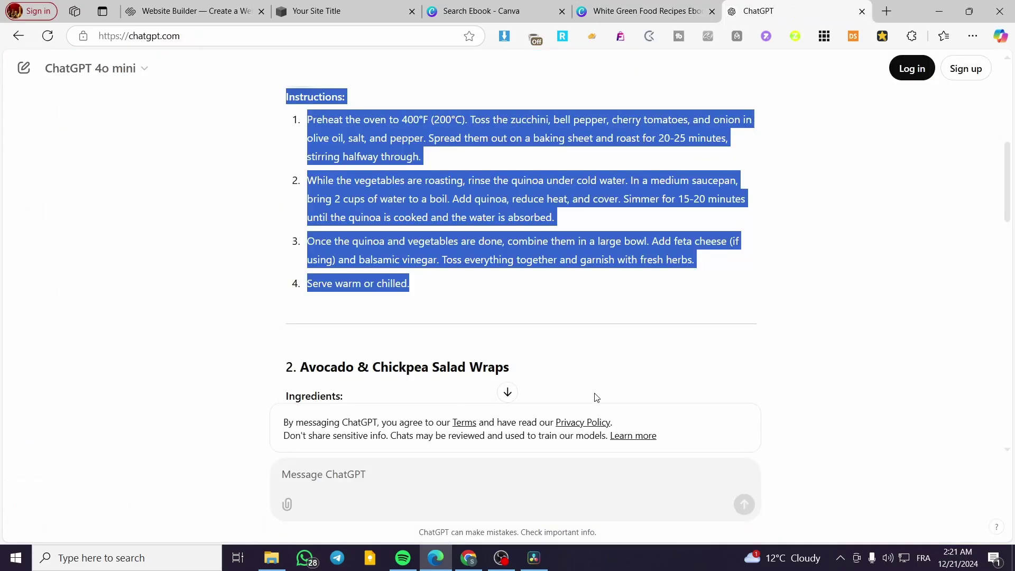
scroll(412, 340, down, 5)
drag(284, 113, 480, 229)
scroll(370, 212, down, 3)
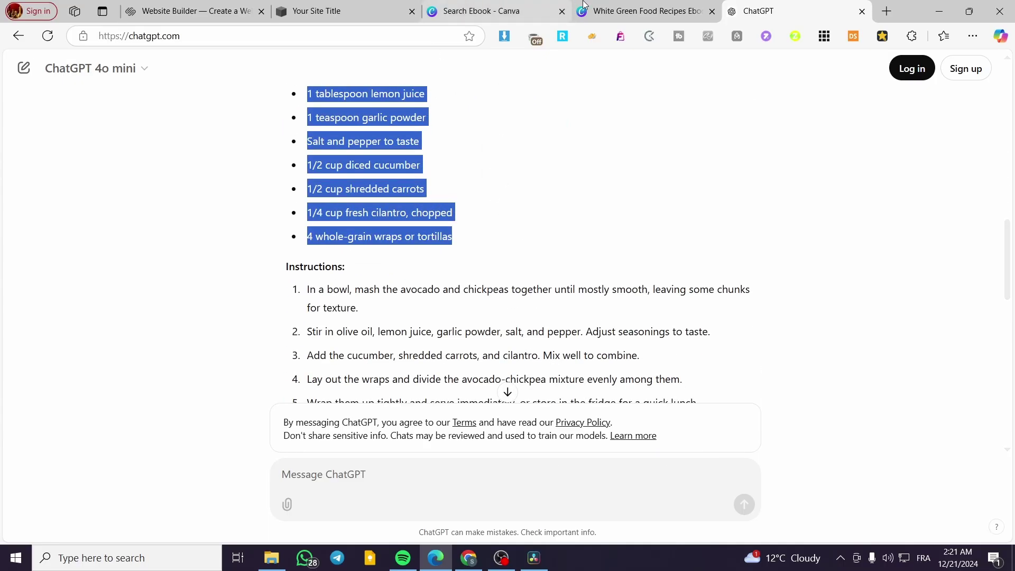
- Switch back to Canva and paste the salad wraps title and ingredients into a new text box on page 4
click(644, 11)
scroll(548, 369, down, 5)
click(521, 385)
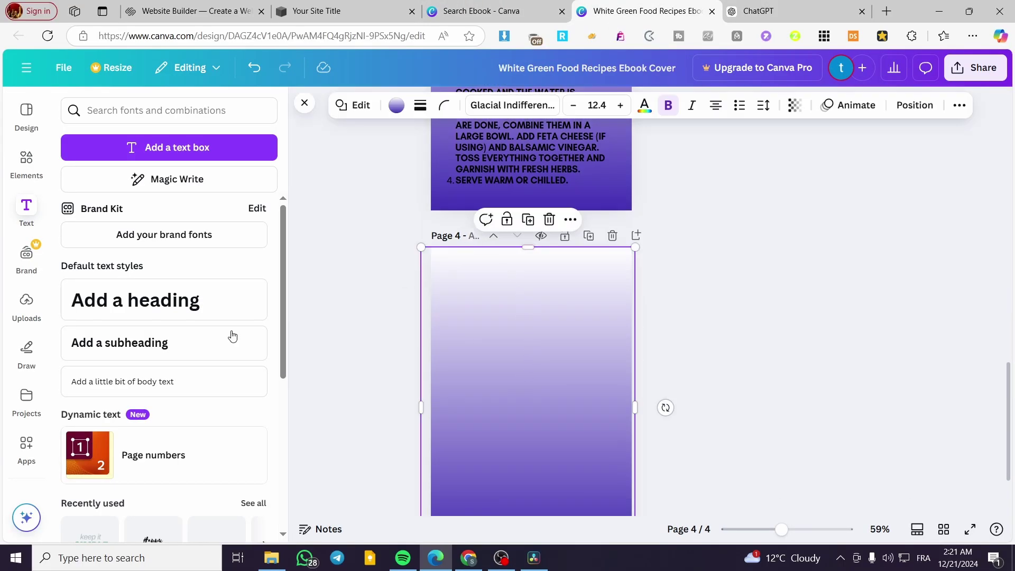
click(169, 147)
key(ctrl+v)
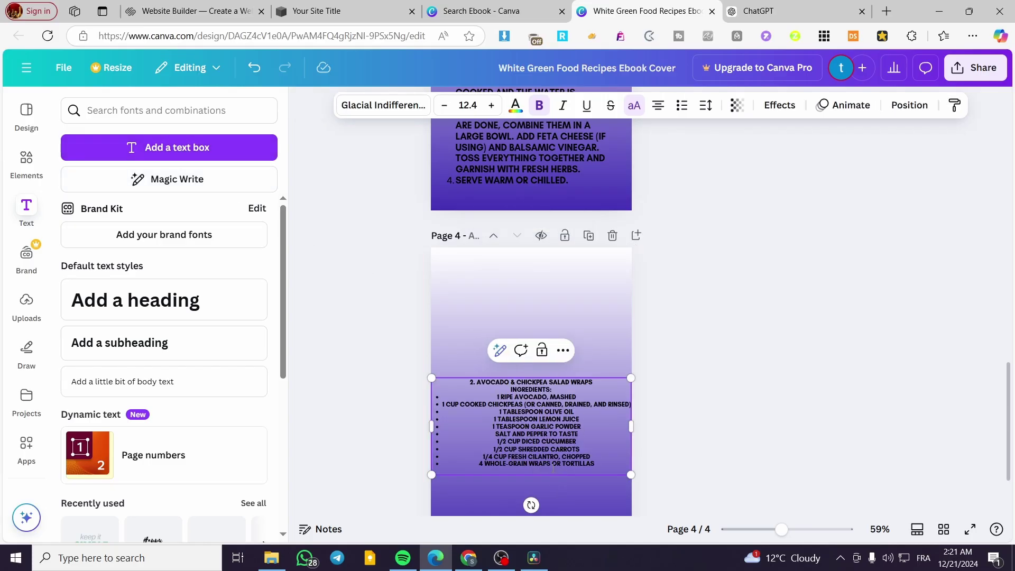
- Narrow the ingredients text box on page 4, enlarge its text to size 20.1 and position it across the page width
drag(631, 427, 555, 431)
drag(555, 489, 599, 433)
drag(523, 336, 535, 243)
drag(600, 313, 585, 390)
drag(562, 286, 562, 327)
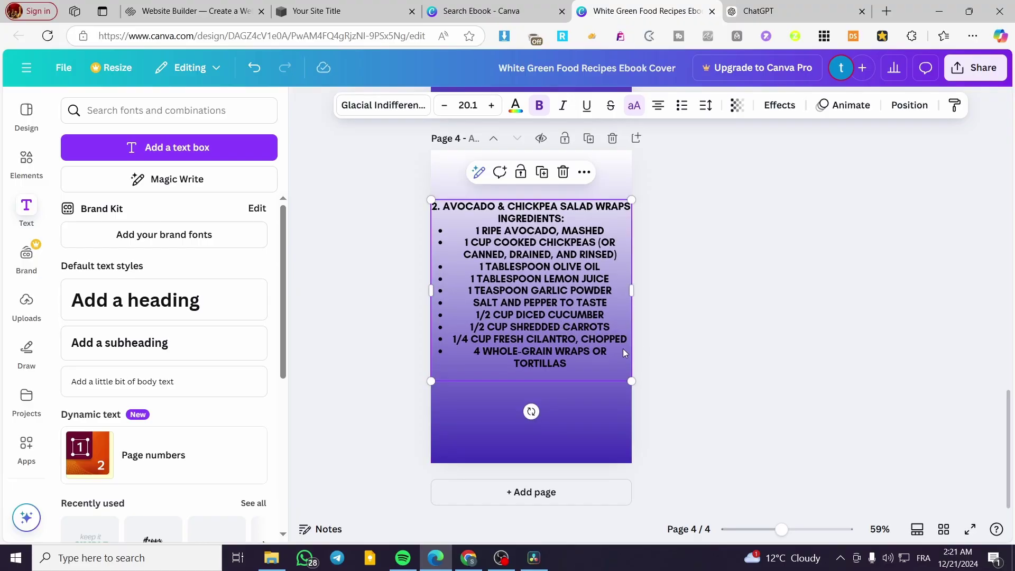
- Left-align the salad wraps title and ingredients text on page 4
click(680, 351)
click(578, 300)
click(664, 112)
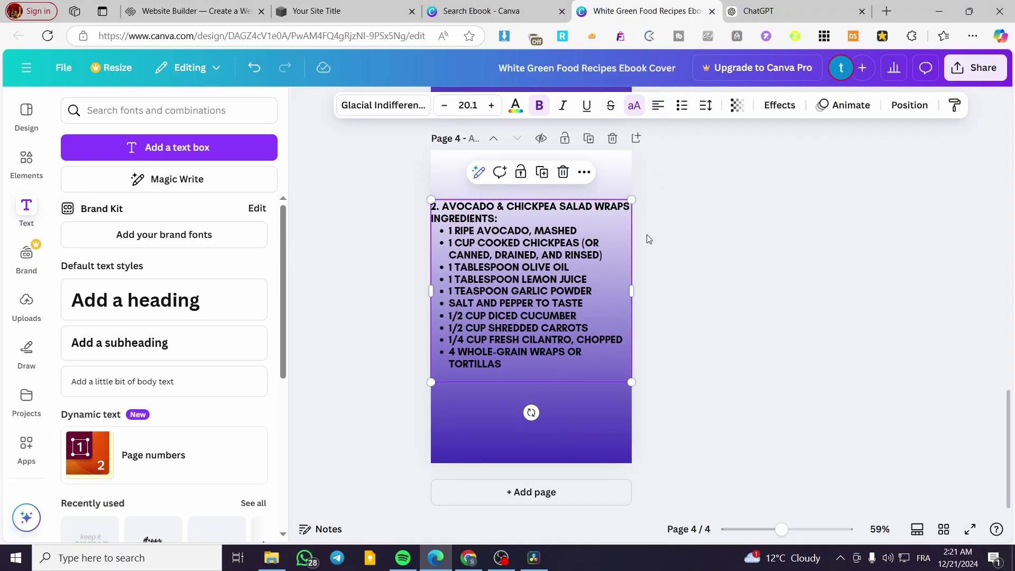
click(696, 341)
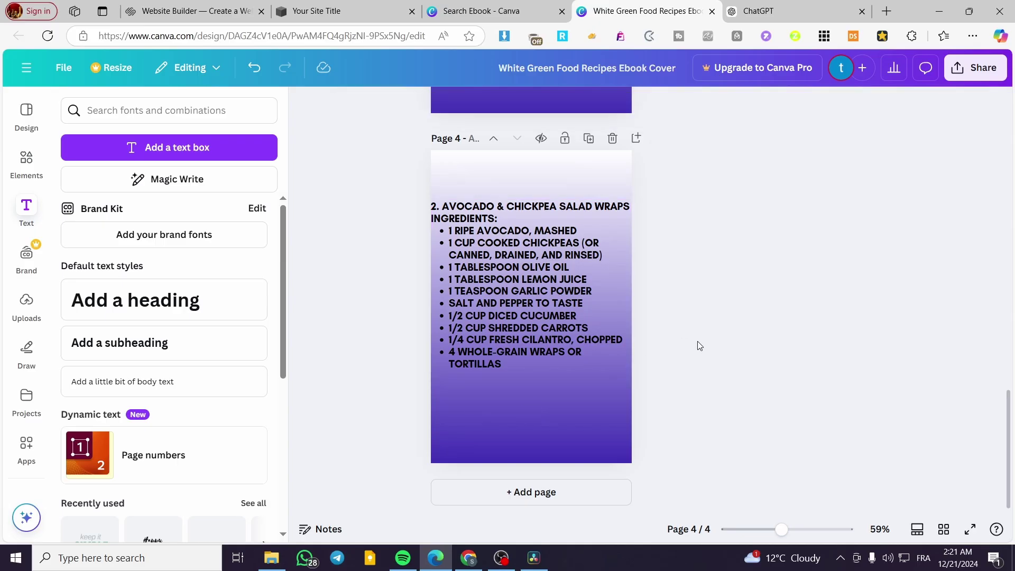
click(579, 331)
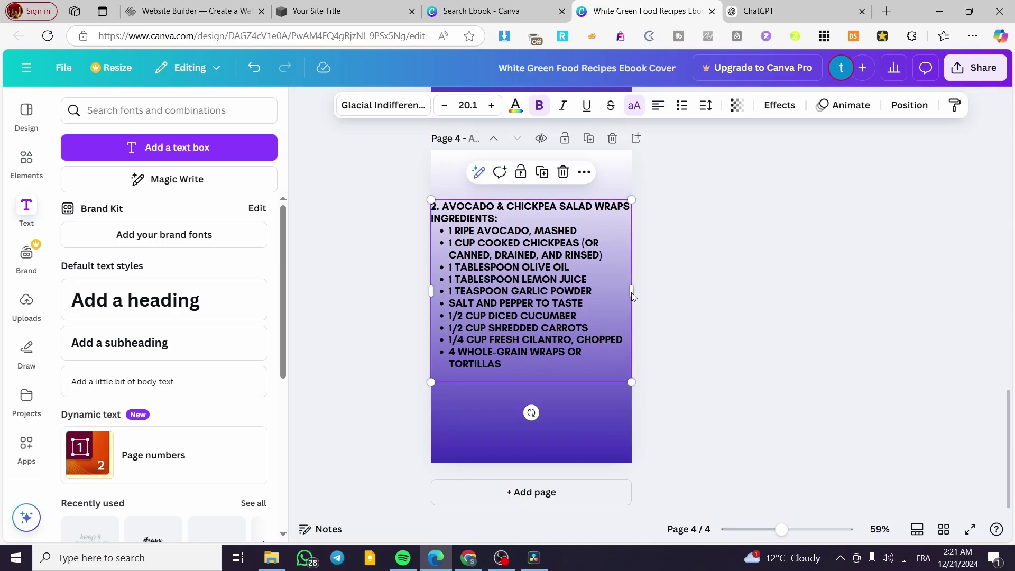
mouse_move(633, 292)
mouse_down()
mouse_move(585, 294)
mouse_move(640, 296)
mouse_move(633, 286)
mouse_up()
- Add a fifth page and copy the purple gradient background from page 4 onto it
click(584, 491)
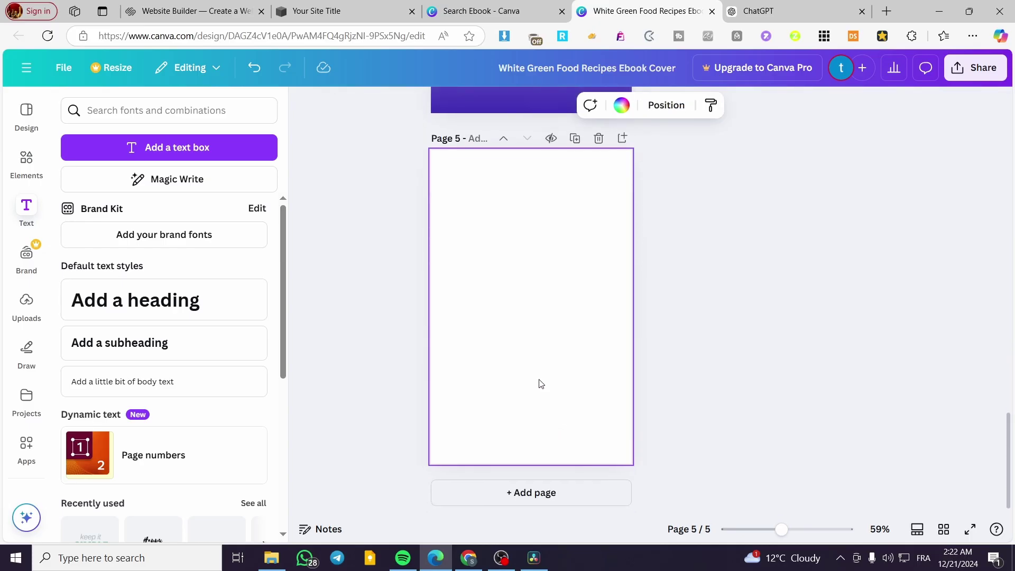
click(522, 116)
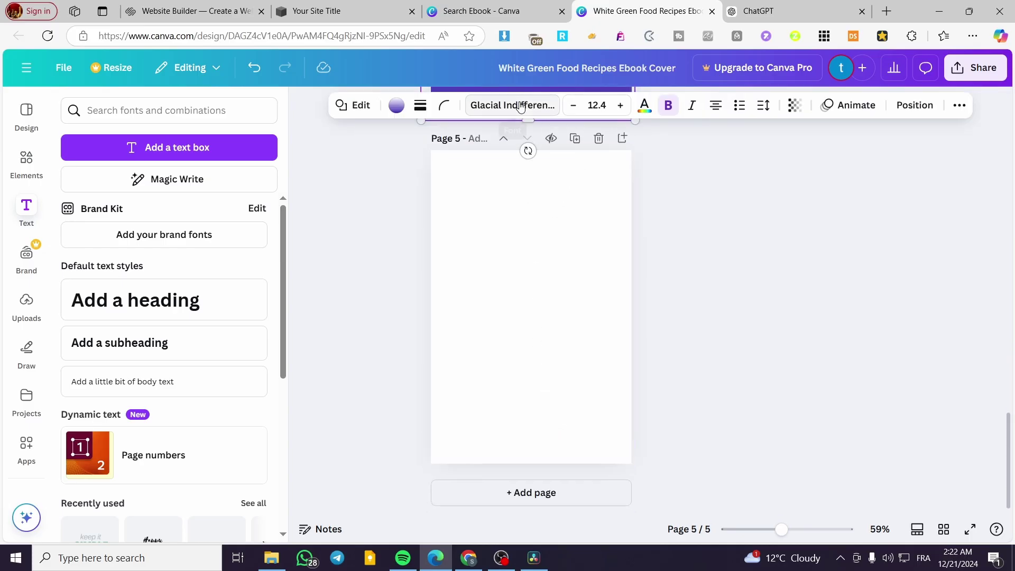
click(550, 260)
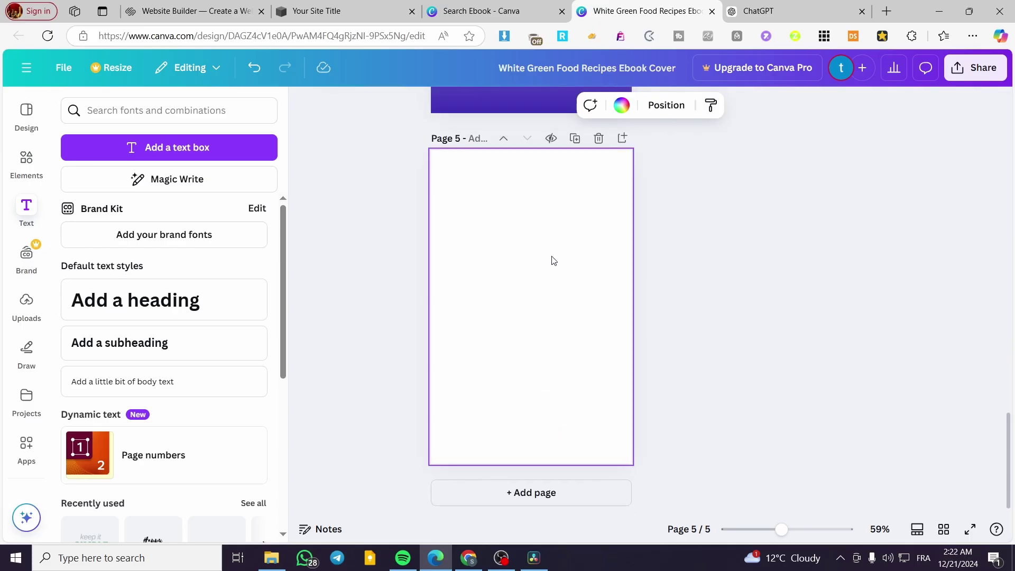
key(ctrl+v)
click(702, 270)
- Copy the salad wraps' five-step instructions with their heading from ChatGPT and paste them into a new text box on page 5 in Canva
click(753, 6)
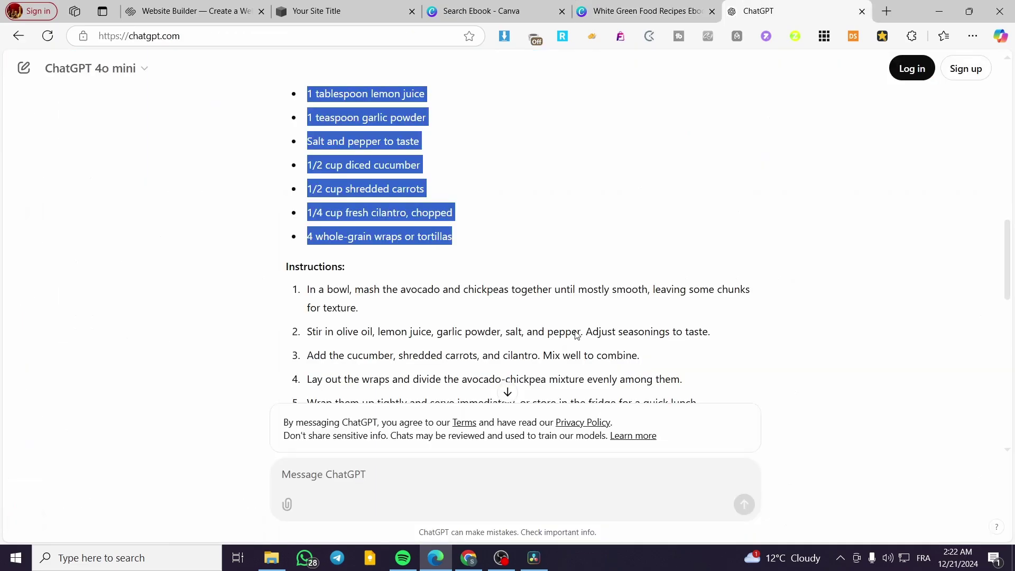
scroll(317, 222, down, 3)
scroll(302, 211, up, 1)
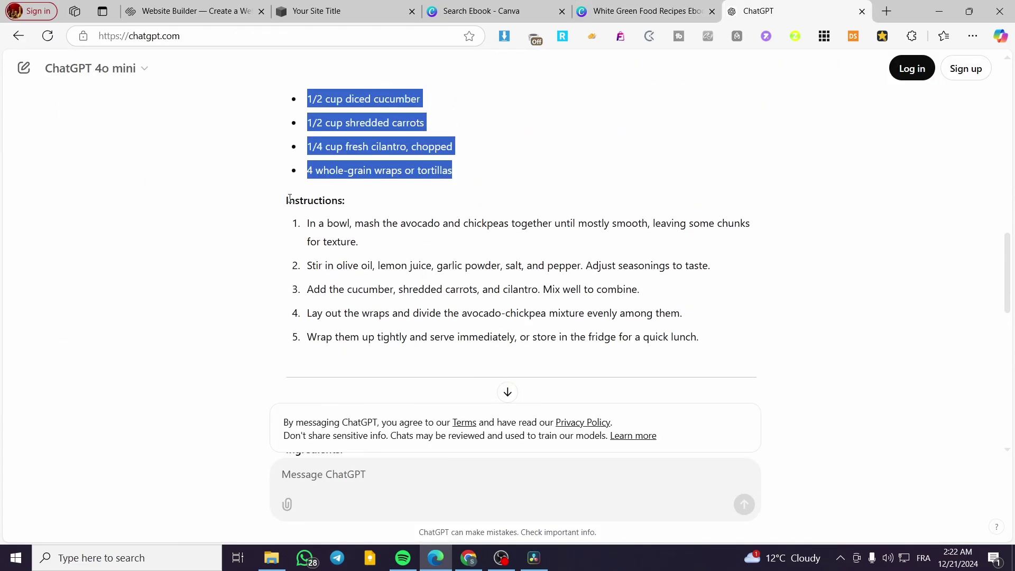
drag(285, 204, 722, 355)
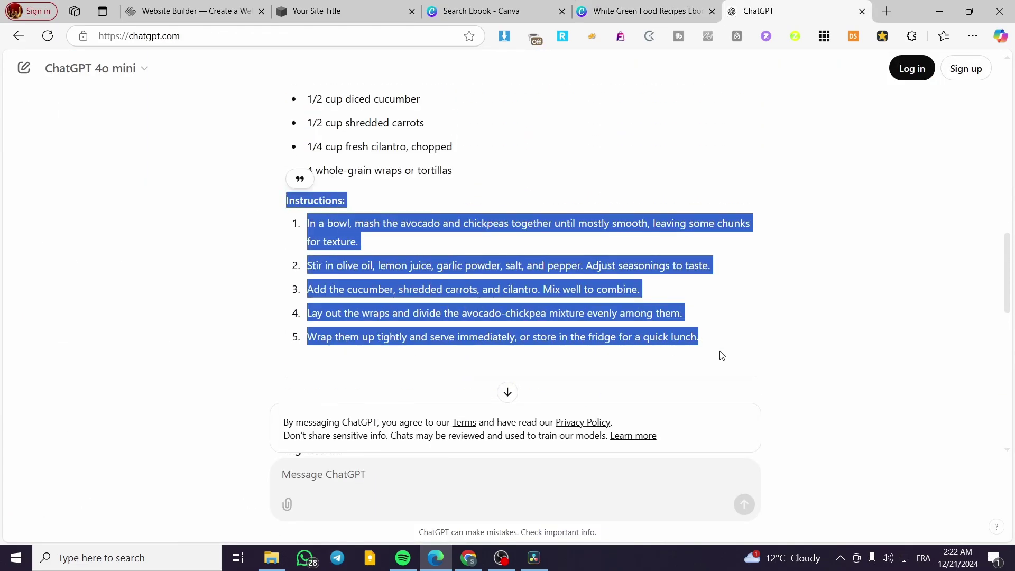
key(ctrl+shift+Tab)
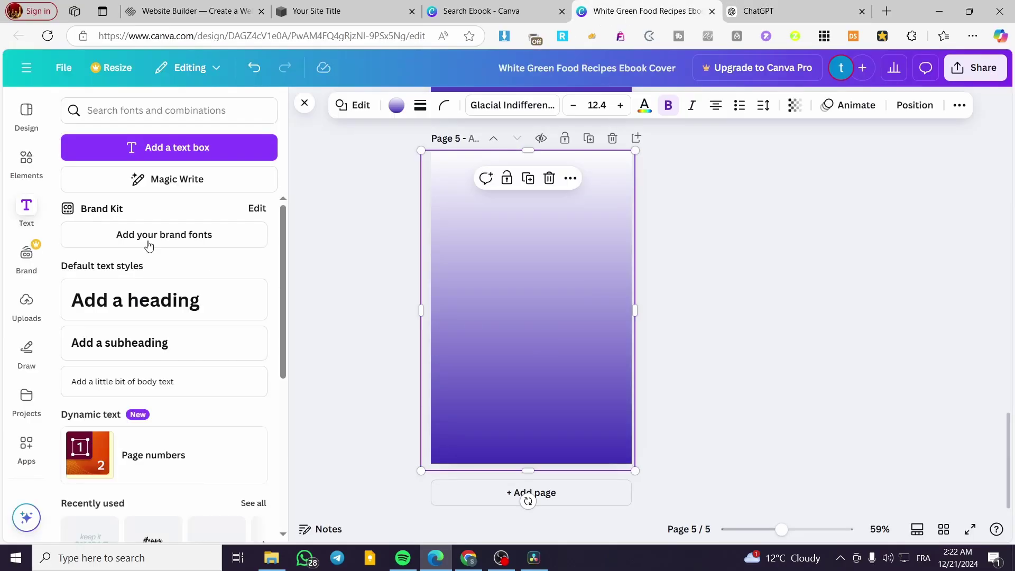
text(INSTRUCTIONS: IN A BOWL, MASH THE AVOCADO AND CHICKPEAS TOGETHER UNTIL MOSTLY SMOOTH, LEAVING SOME CHUNKS FOR TEXTURE. STIR IN OLIVE OIL, LEMON JUICE, GARLIC POWDER, SALT, AND PEPPER. ADJUST SEASONINGS TO TASTE. ADD THE CUCUMBER, SHREDDED CARROTS, AND CILANTRO. MIX WELL TO COMBINE. LAY OUT THE WRAPS AND DIVIDE THE AVOCADO-CHICKPEA MIXTURE EVENLY AMONG THEM. WRAP THEM UP TIGHTLY AND SERVE IMMEDIATELY, OR STORE IN THE FRIDGE FOR A QUICK LUNCH.)
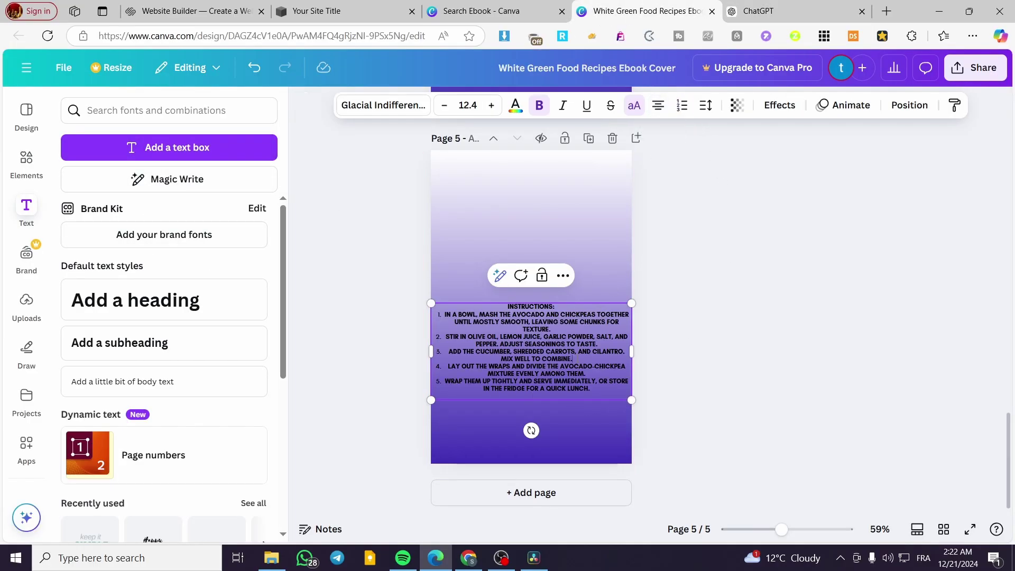
- Left-align the entire instructions text on page 5
key(ctrl+a)
click(658, 105)
click(658, 105)
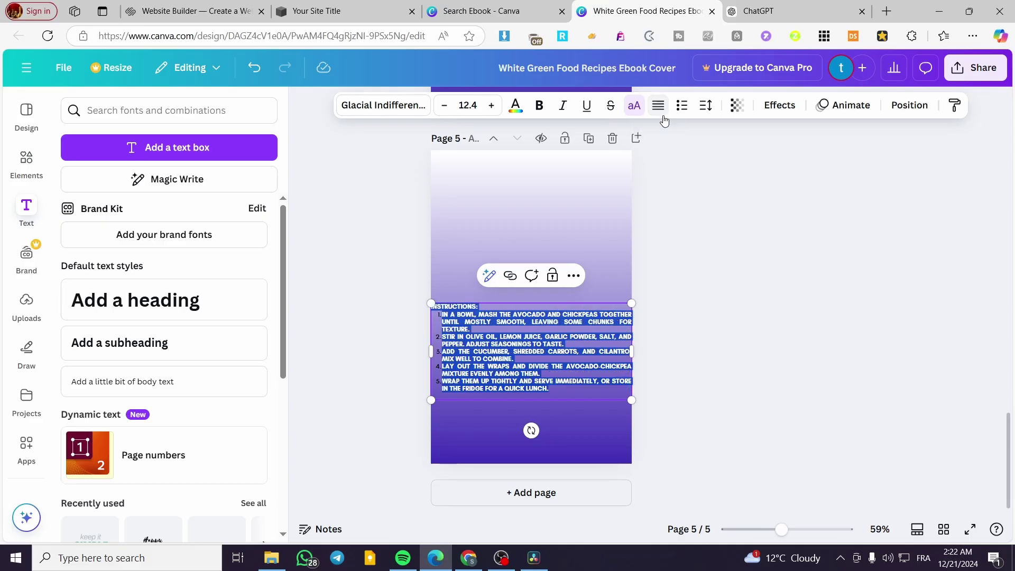
click(658, 105)
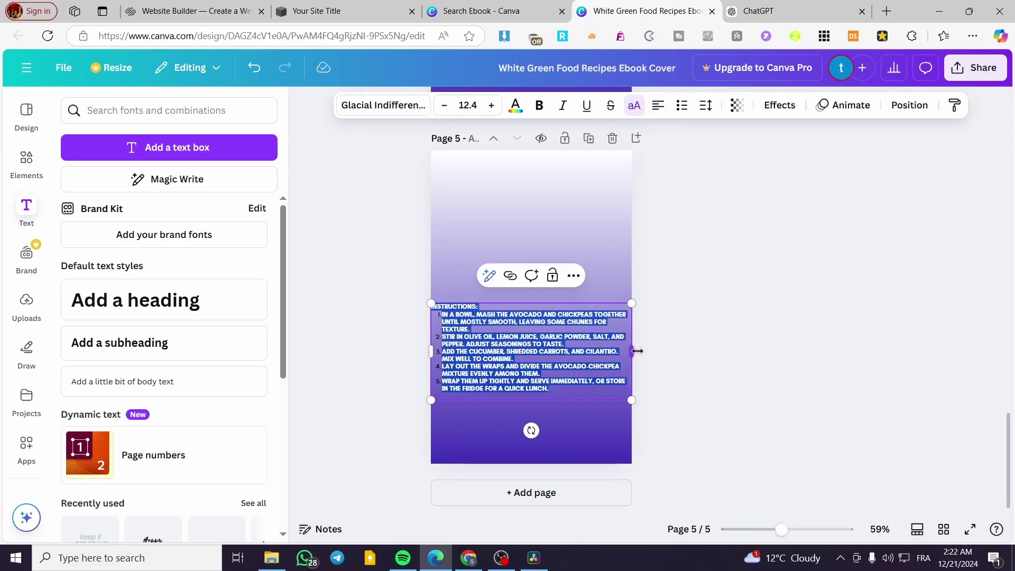
- Narrow the instructions text box on page 5, move it up the page and enlarge its text to size 20.4
drag(638, 351, 550, 351)
drag(463, 366, 492, 343)
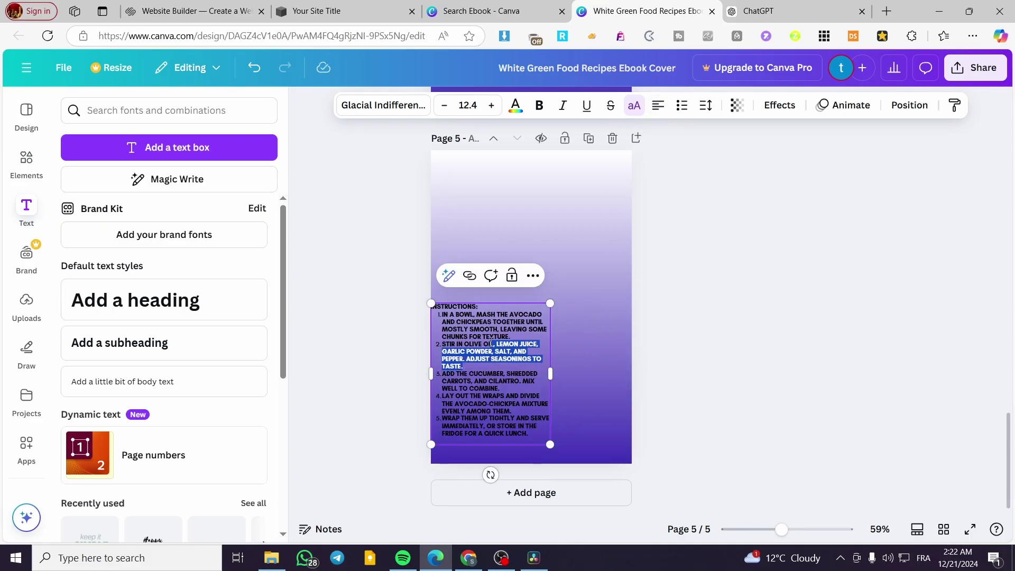
key(Escape)
drag(514, 385, 519, 243)
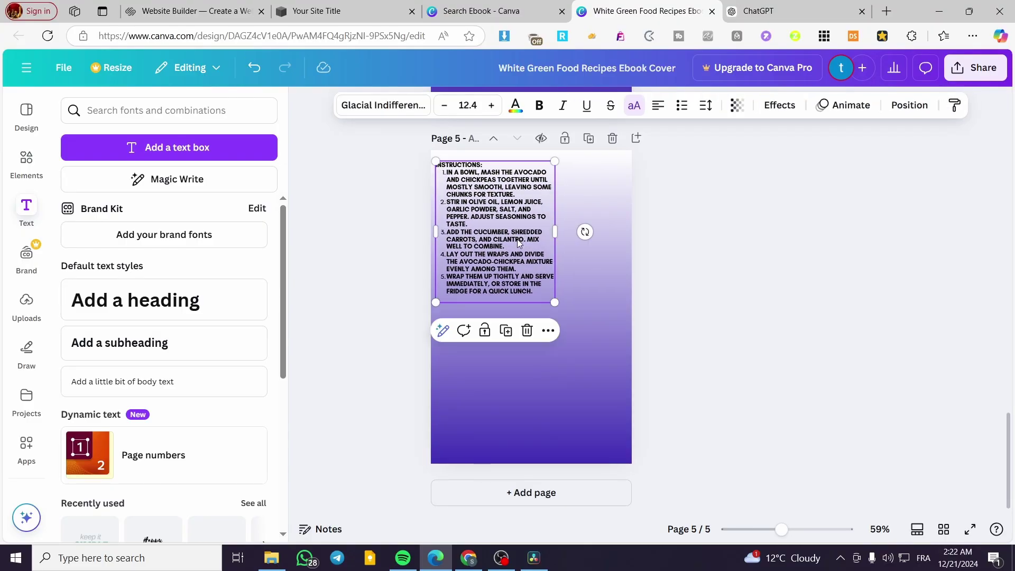
drag(553, 301, 631, 393)
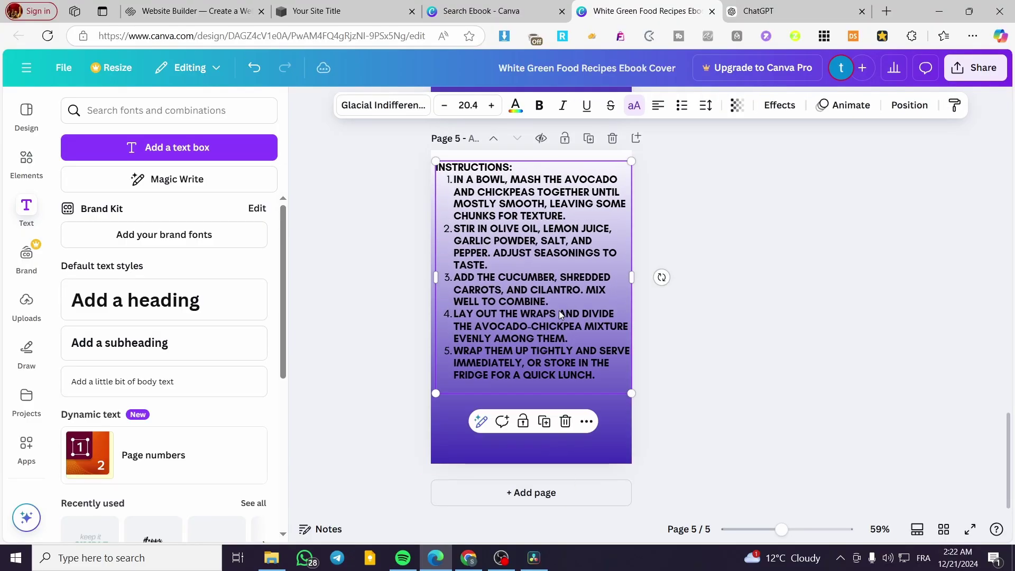
drag(556, 311, 556, 344)
- Download only page 1, the ebook cover, as a PNG file
scroll(739, 399, up, 20)
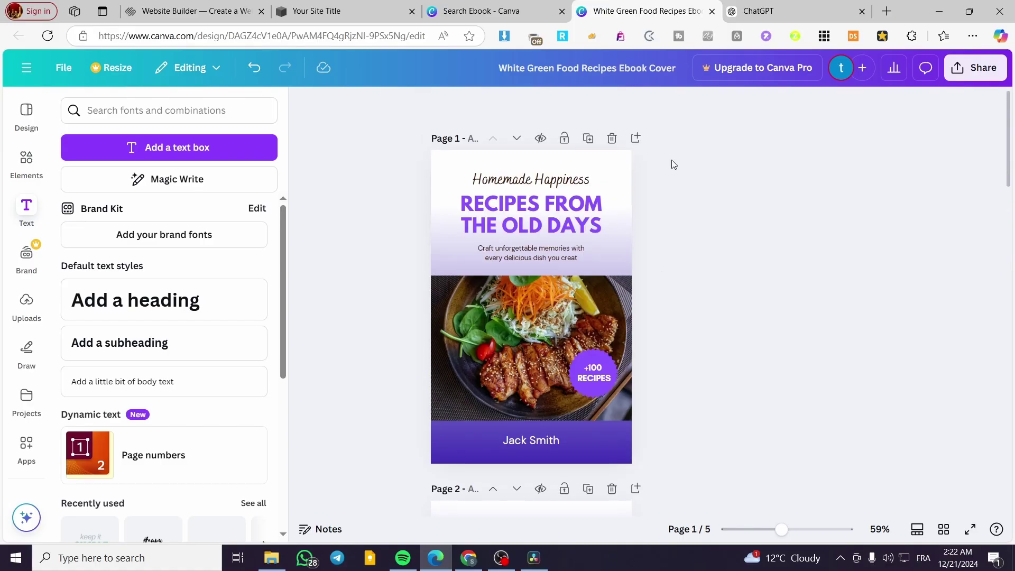
click(975, 67)
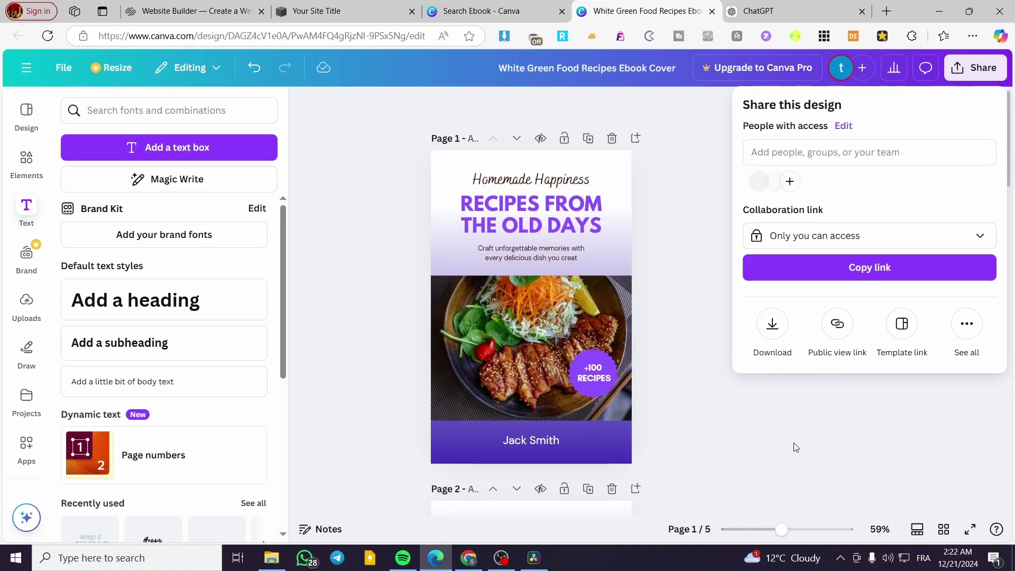
click(771, 324)
click(823, 160)
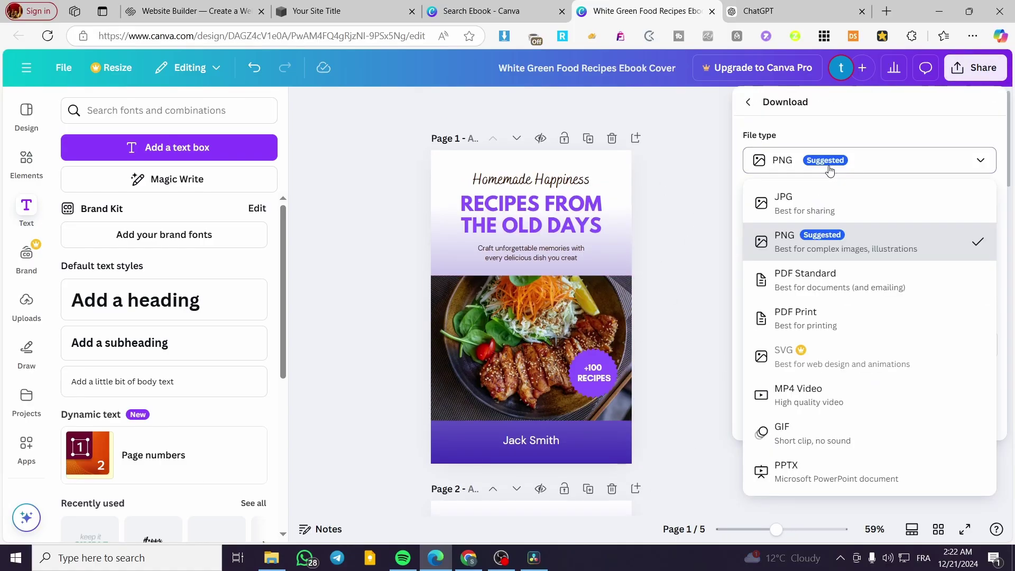
click(822, 160)
click(795, 344)
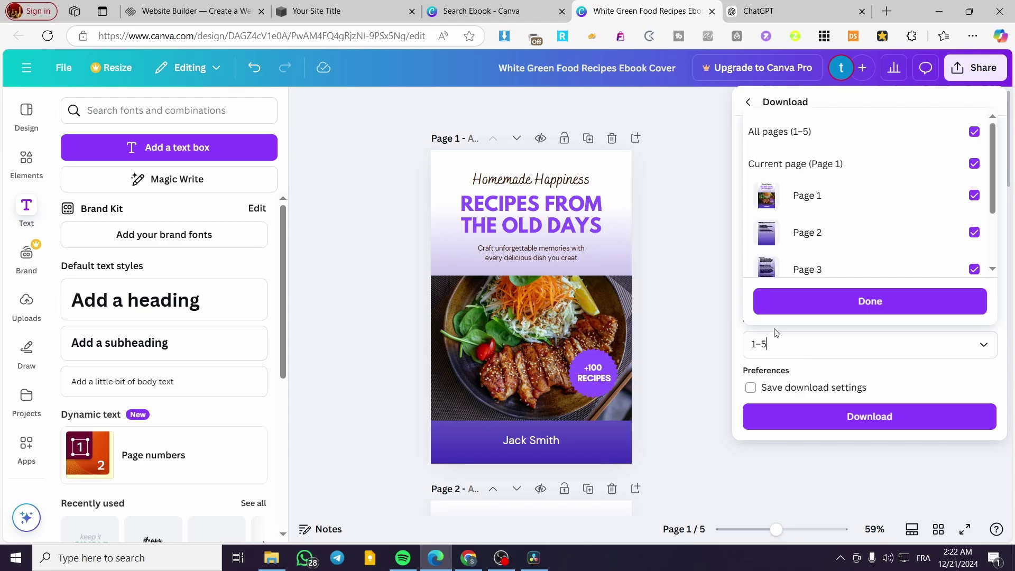
click(798, 131)
click(832, 199)
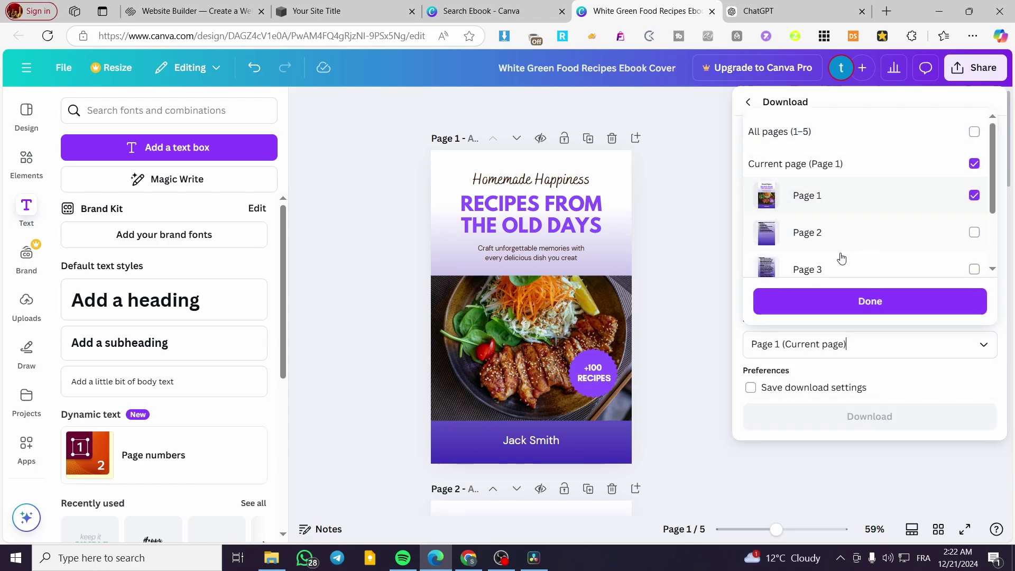
click(852, 303)
click(799, 415)
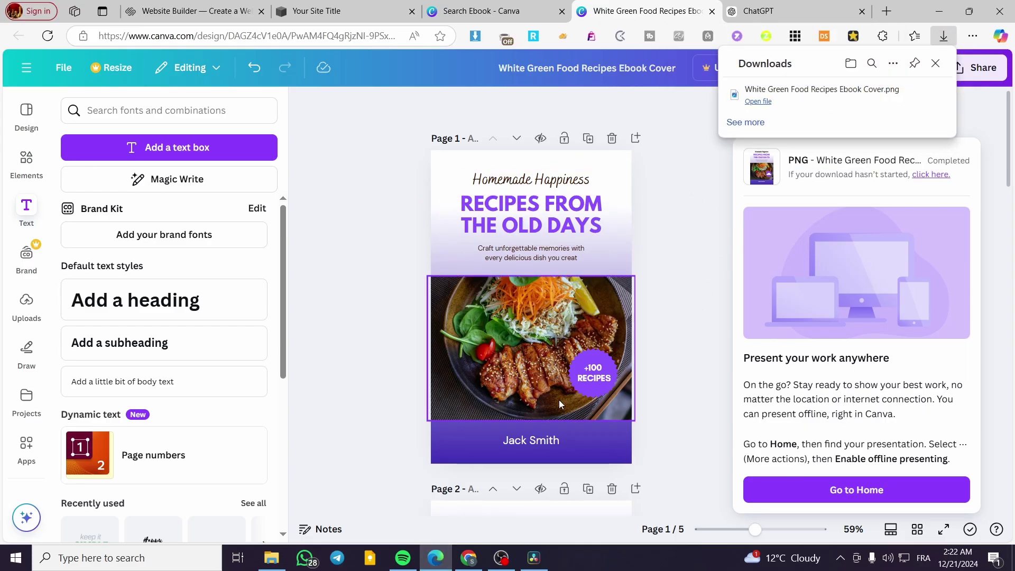
click(693, 294)
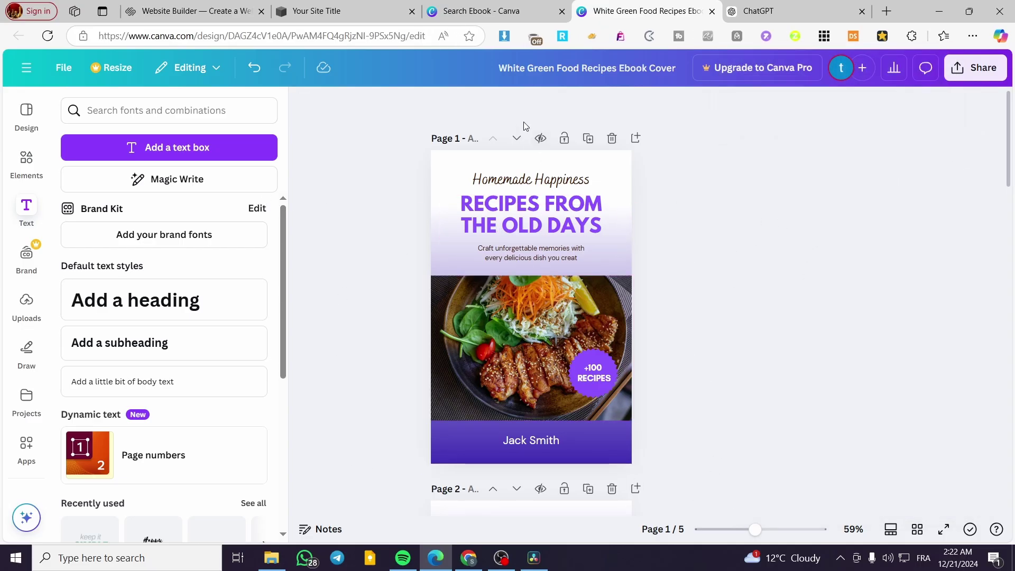
- Copy the title "Recipes from the Old Days" from the ebook cover on page 1 in Canva
click(339, 5)
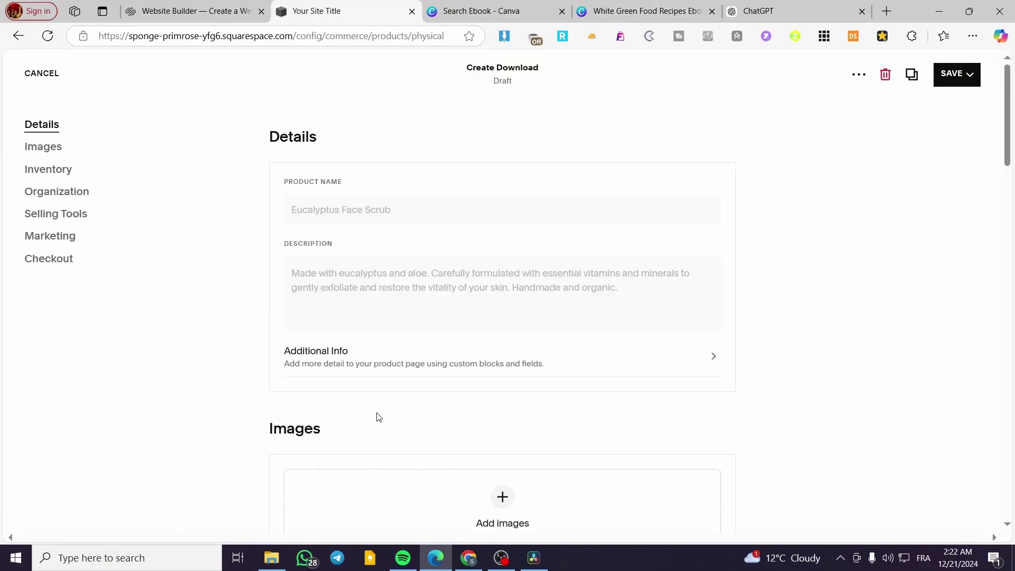
click(607, 5)
click(558, 220)
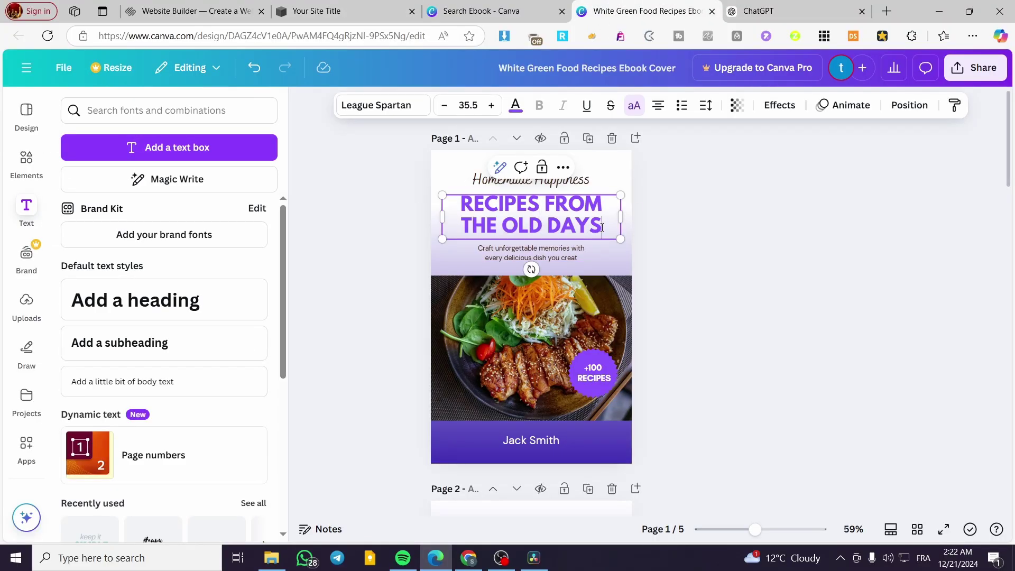
drag(601, 228, 447, 205)
key(ctrl+c)
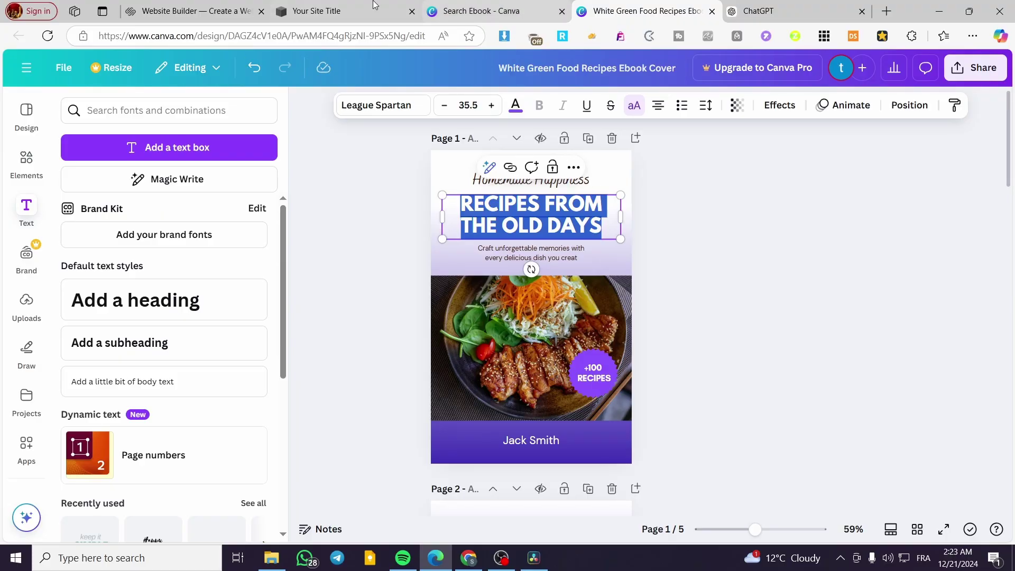
- Switch to the Squarespace product editor and enter "Recipes from the Old Days" as both the product name and the description
click(339, 11)
click(393, 214)
key(ctrl+v)
click(417, 280)
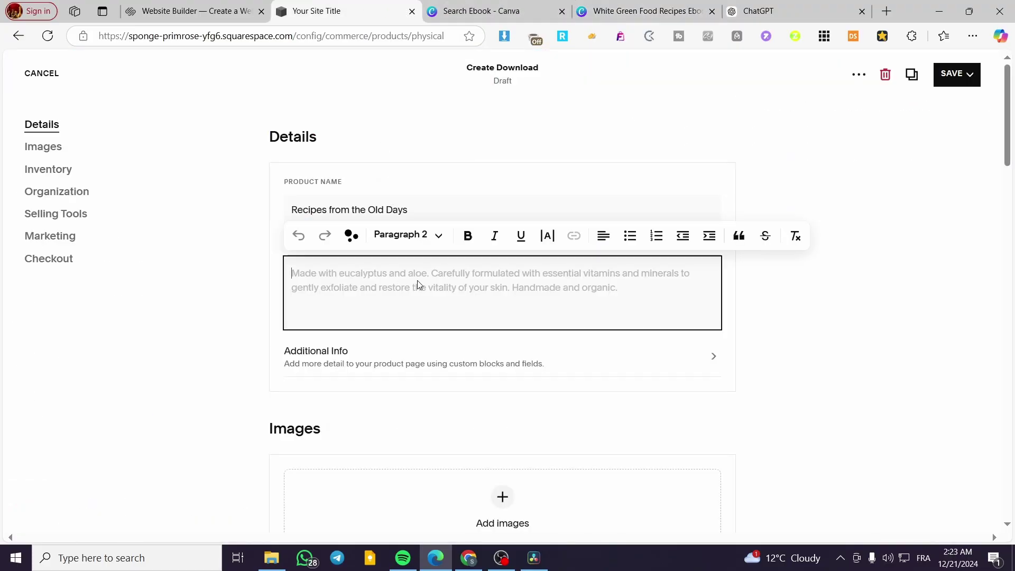
key(ctrl+v)
click(621, 21)
click(329, 10)
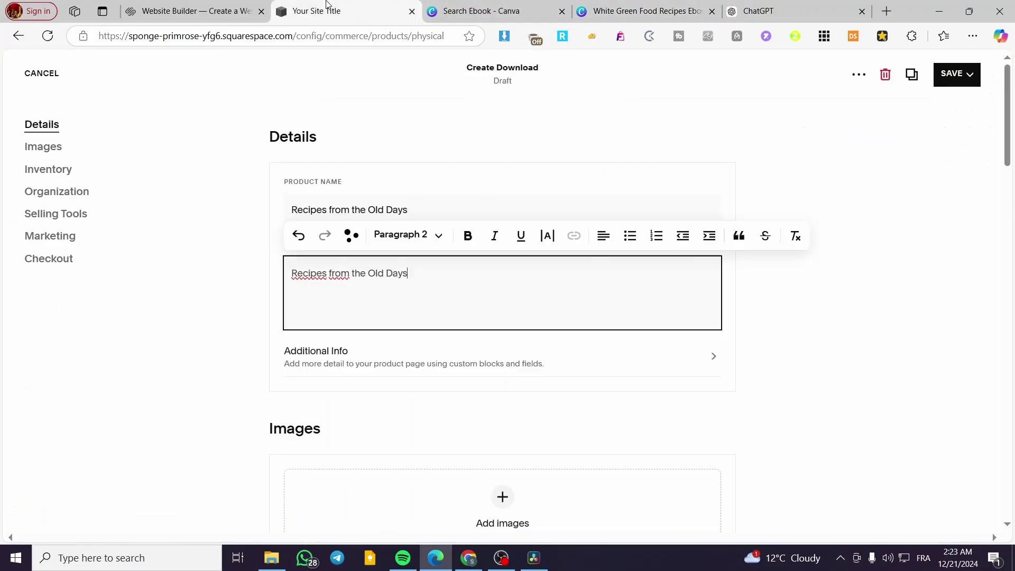
- Upload the downloaded ebook cover PNG as the product's image
scroll(476, 317, down, 4)
click(502, 299)
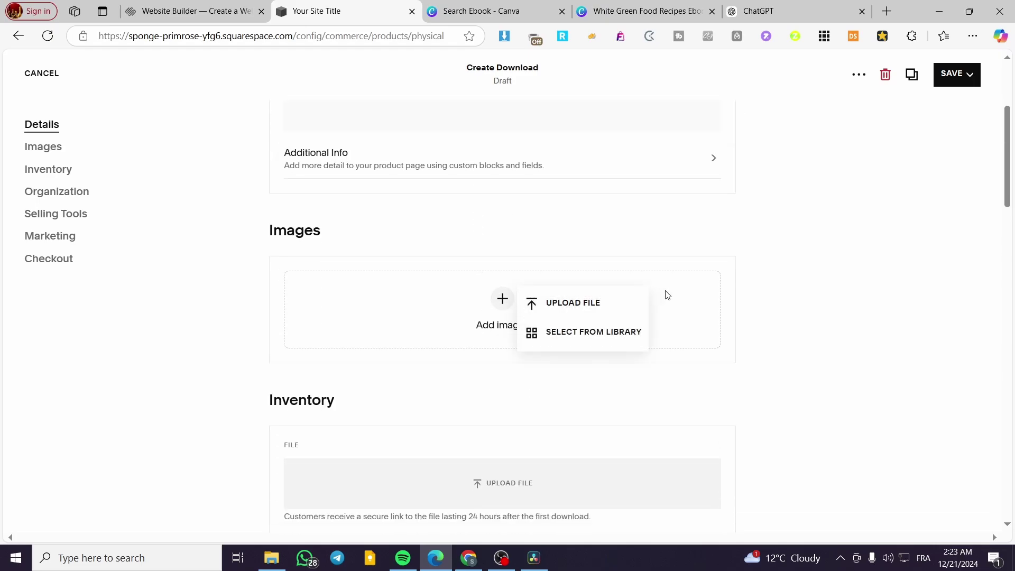
click(573, 303)
double_click(465, 228)
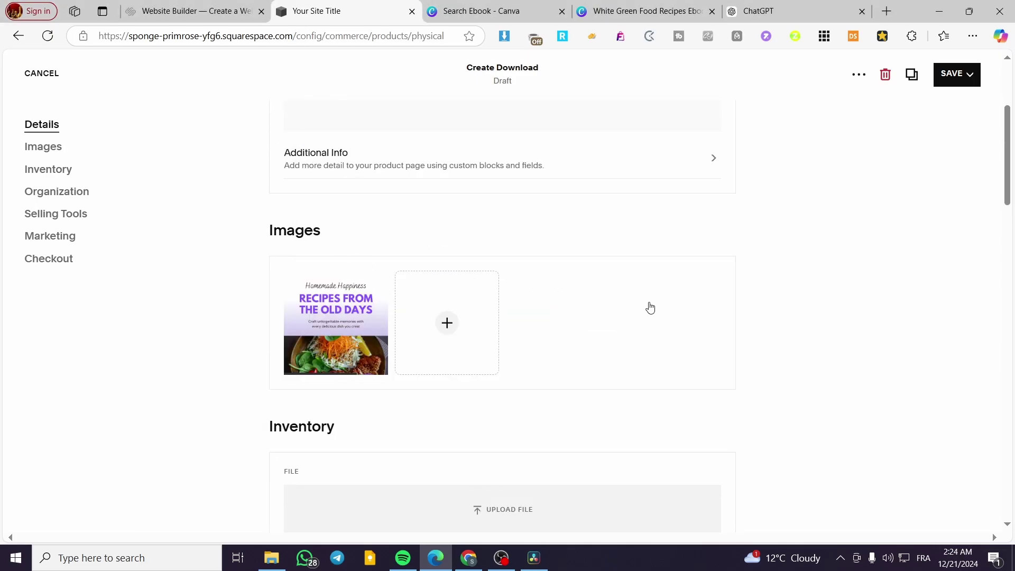
- Switch to the Canva ebook design and download all 5 pages as a PDF Standard file
click(639, 10)
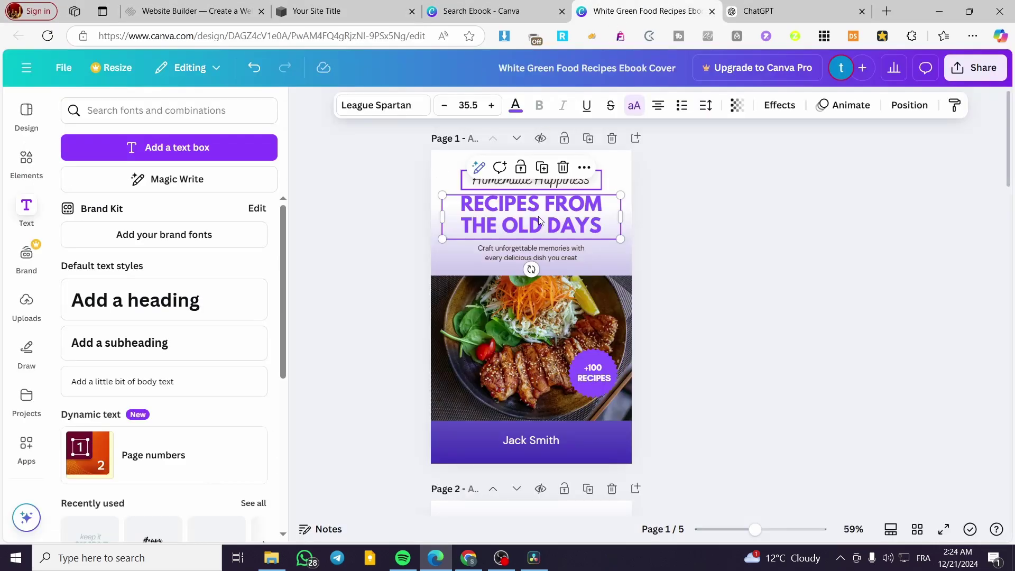
click(964, 69)
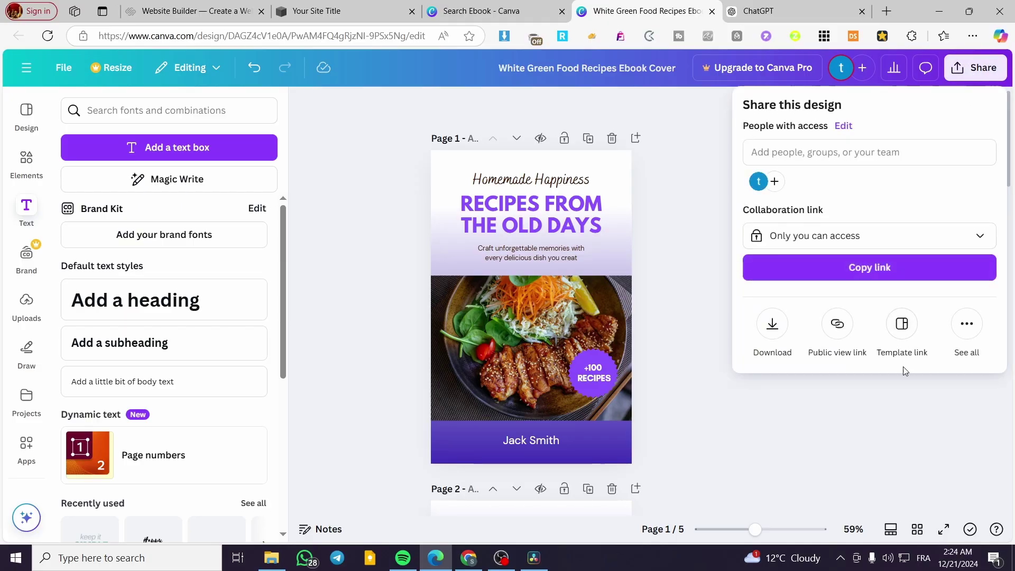
click(772, 324)
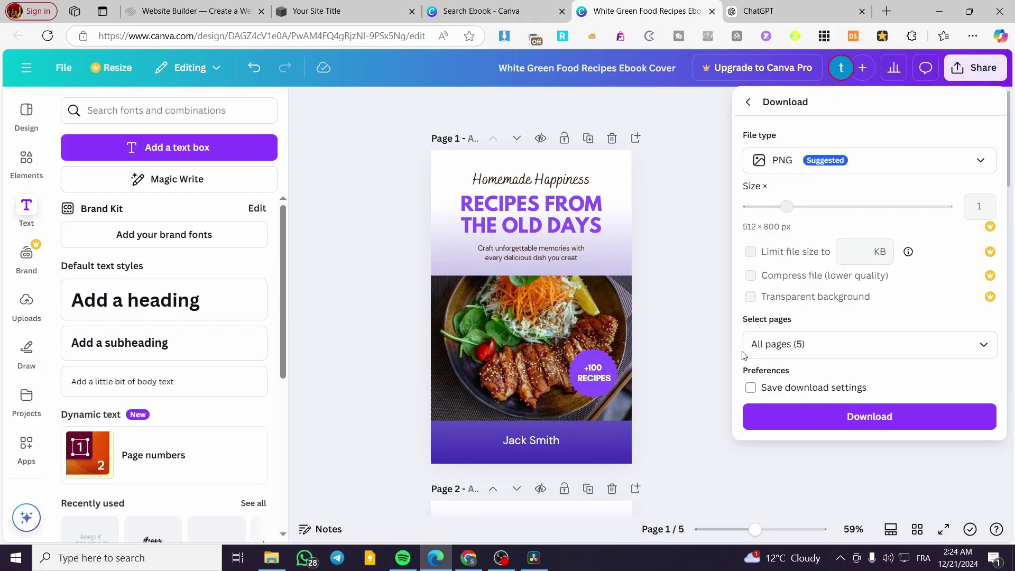
click(872, 163)
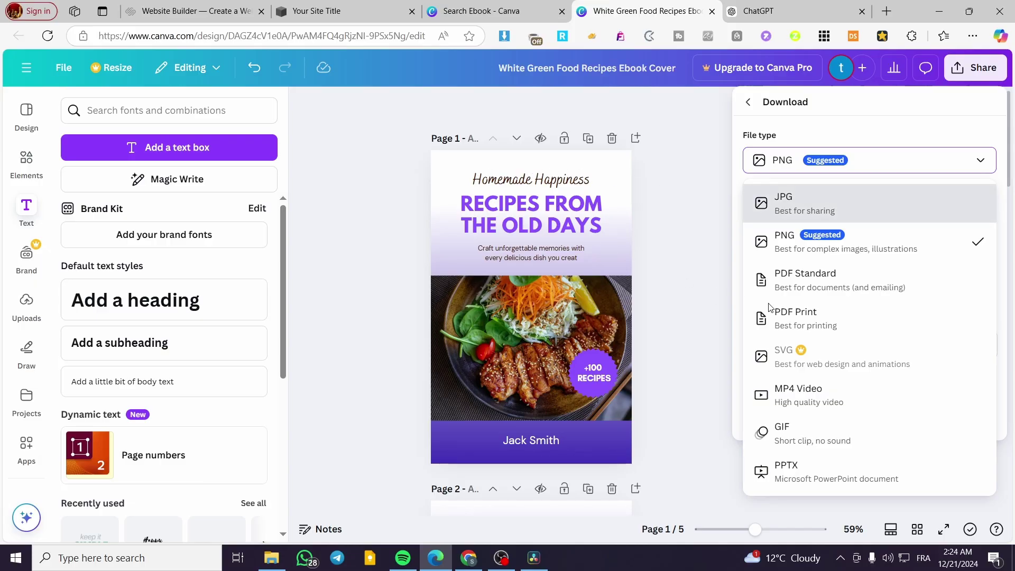
click(906, 278)
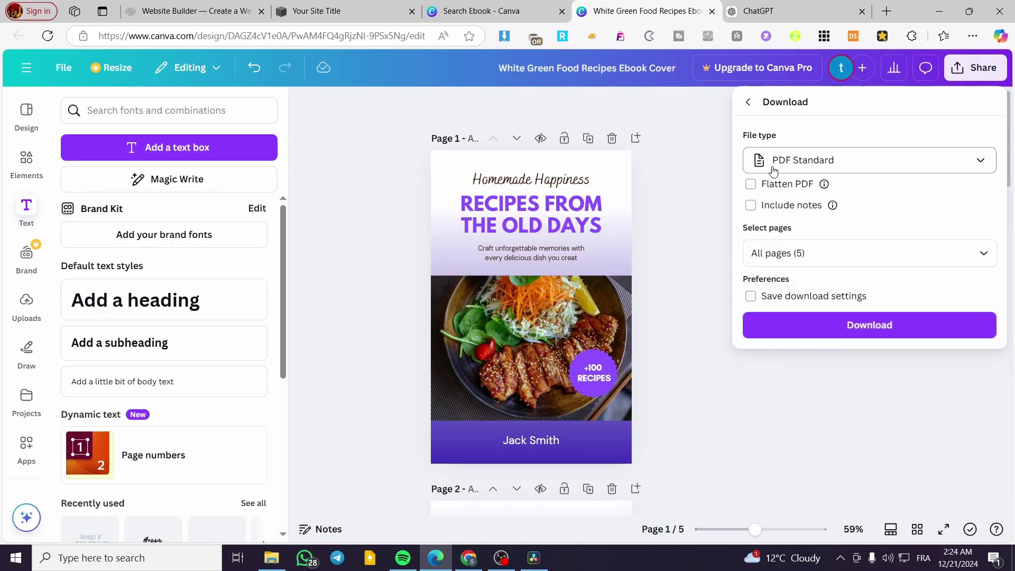
click(873, 327)
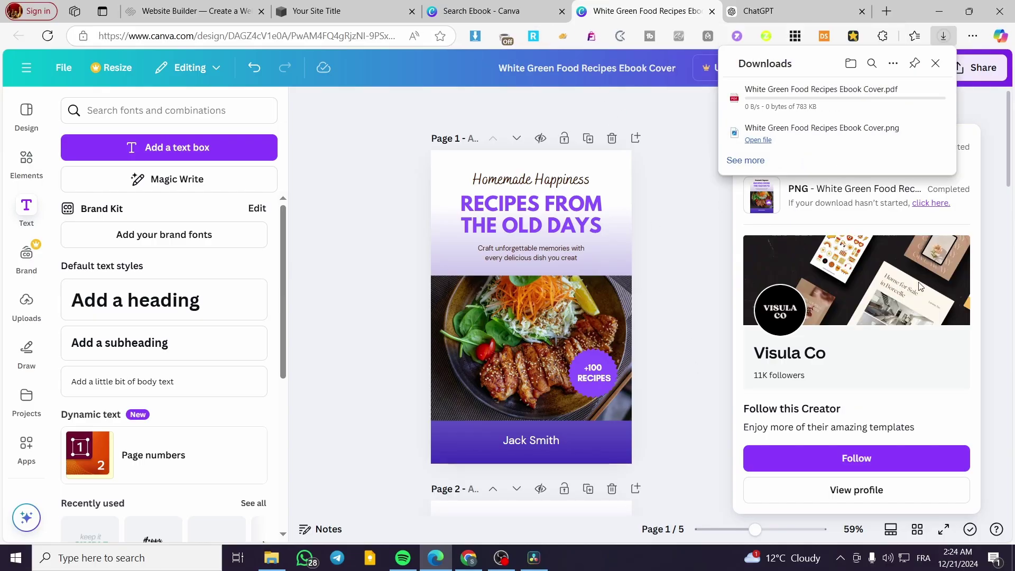
- Return to the Squarespace product editor and create an "Ebook" category, assigning it to the download product
click(356, 9)
scroll(604, 398, down, 4)
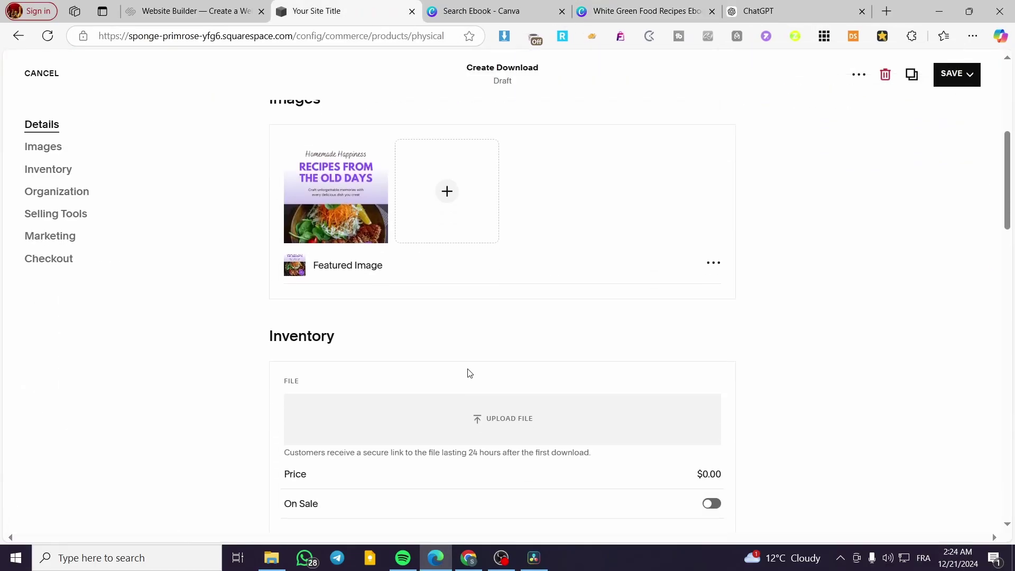
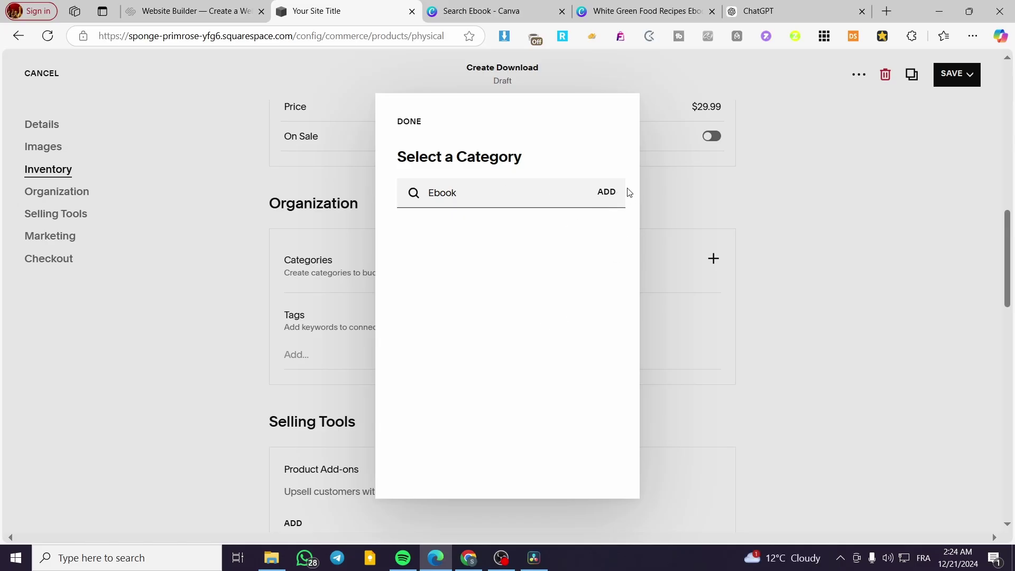
click(606, 192)
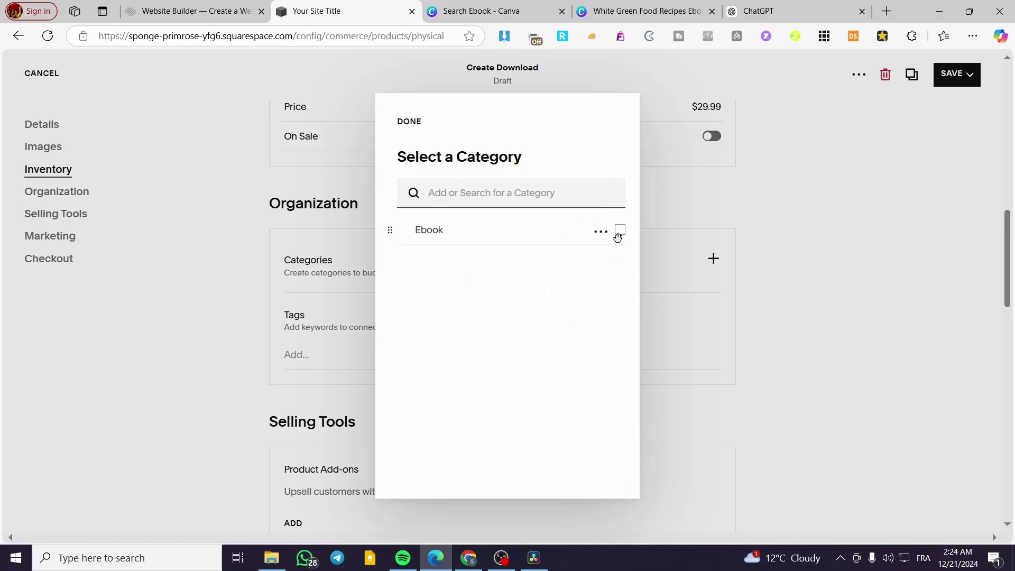
click(620, 231)
click(809, 273)
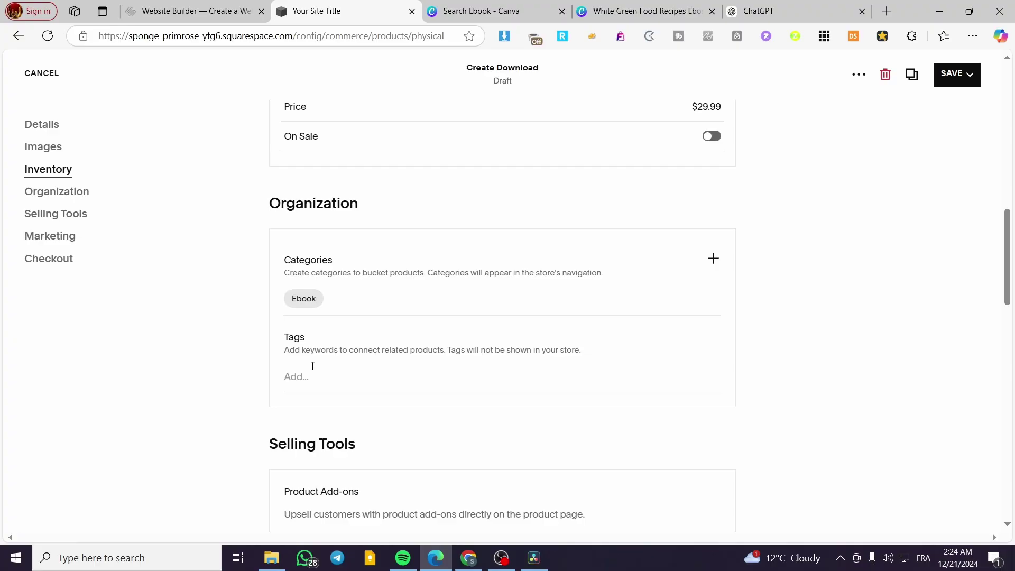
- Add the tags "Ebook", "Healthy" and "Receipes" to the product
click(339, 373)
text(Eboo)
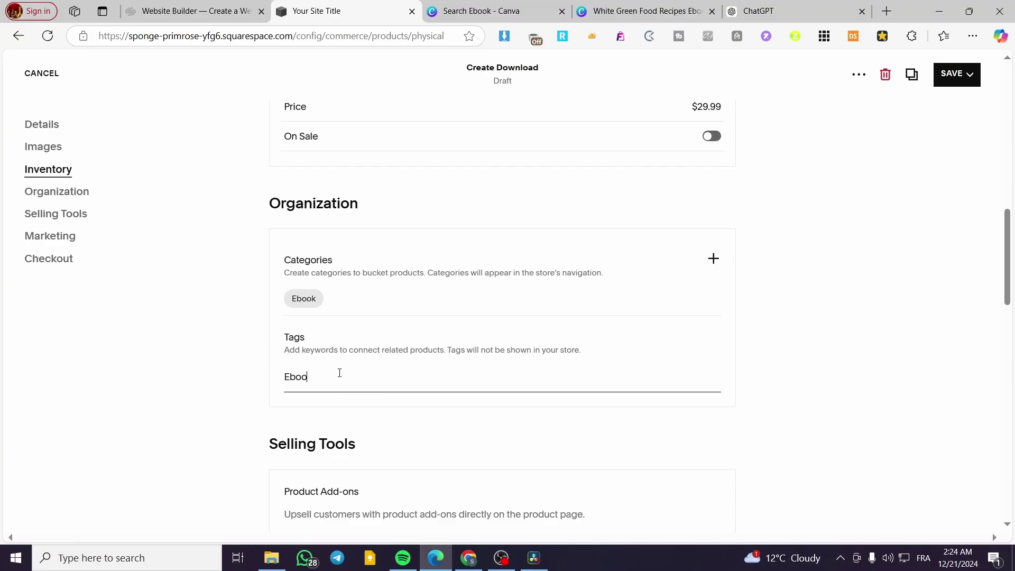
text(k)
key(Return)
text(Healthy)
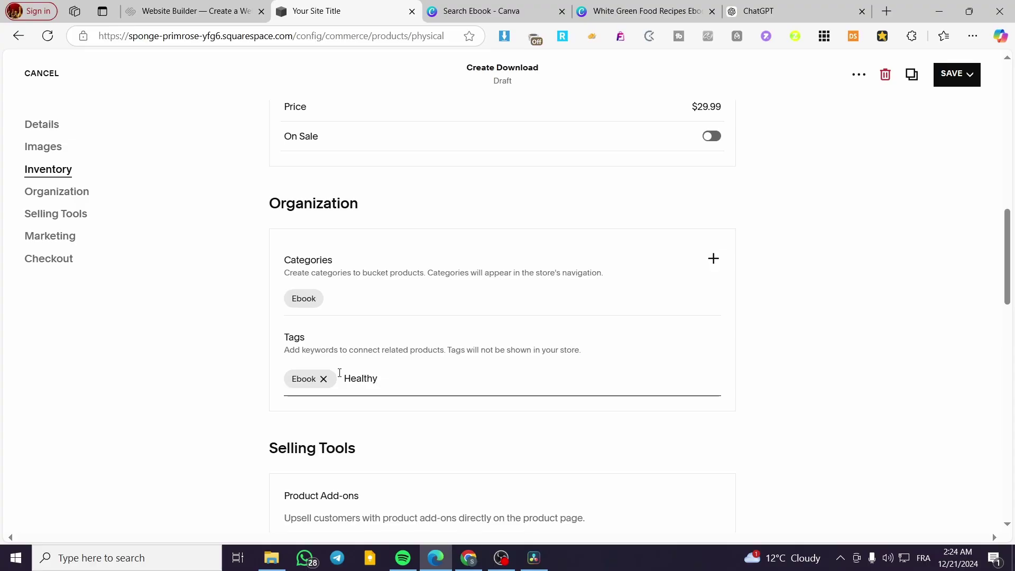
key(Return)
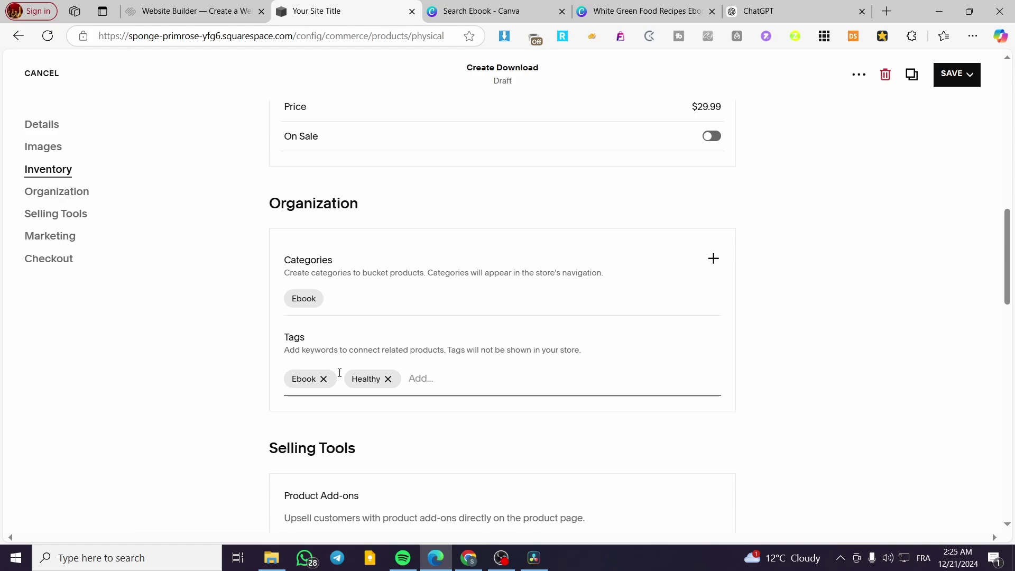
text(Receipes)
key(Return)
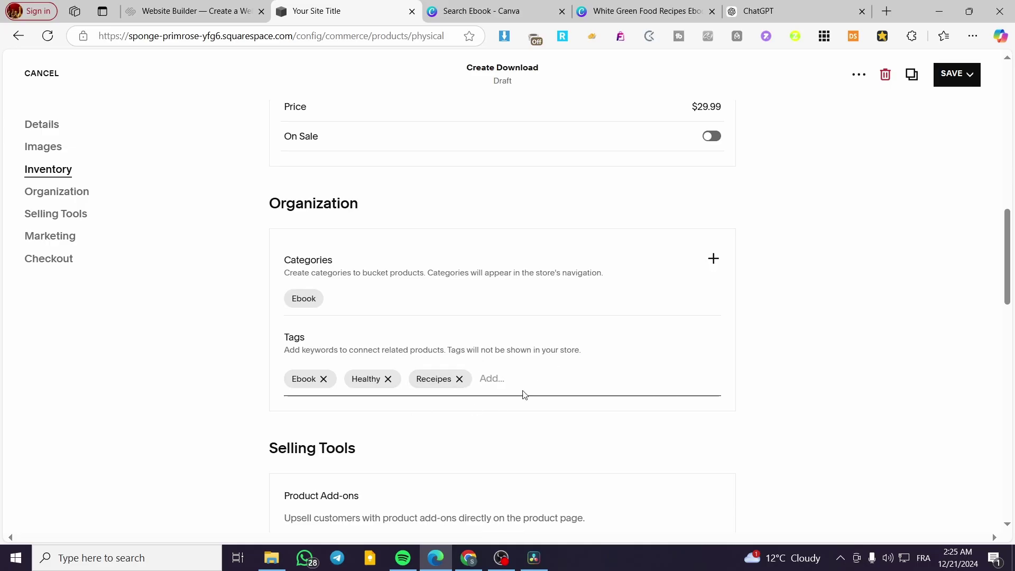
- Look at the product add-ons selection without adding any, and enable Featured Product for the ebook
scroll(490, 408, down, 5)
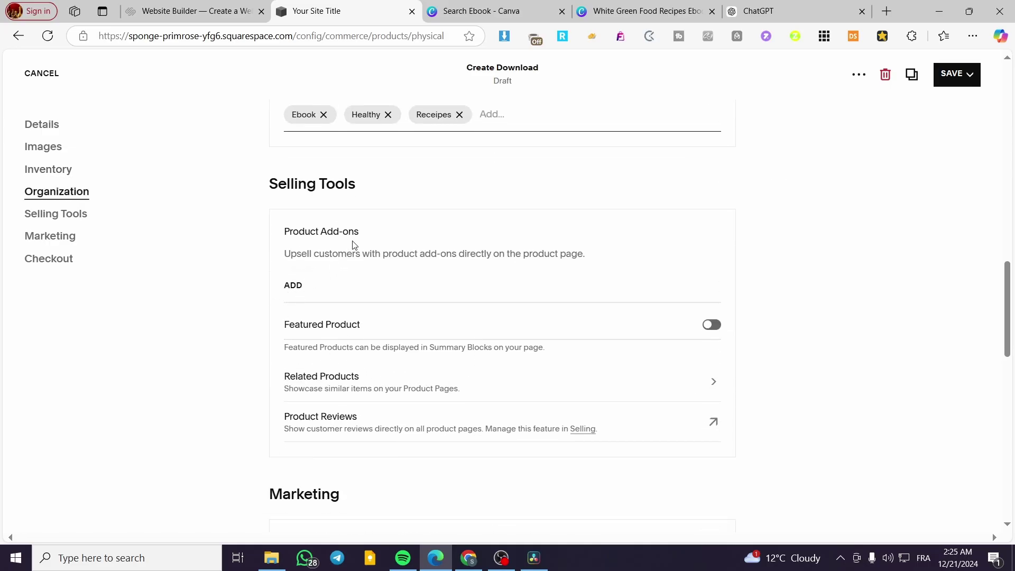
click(293, 286)
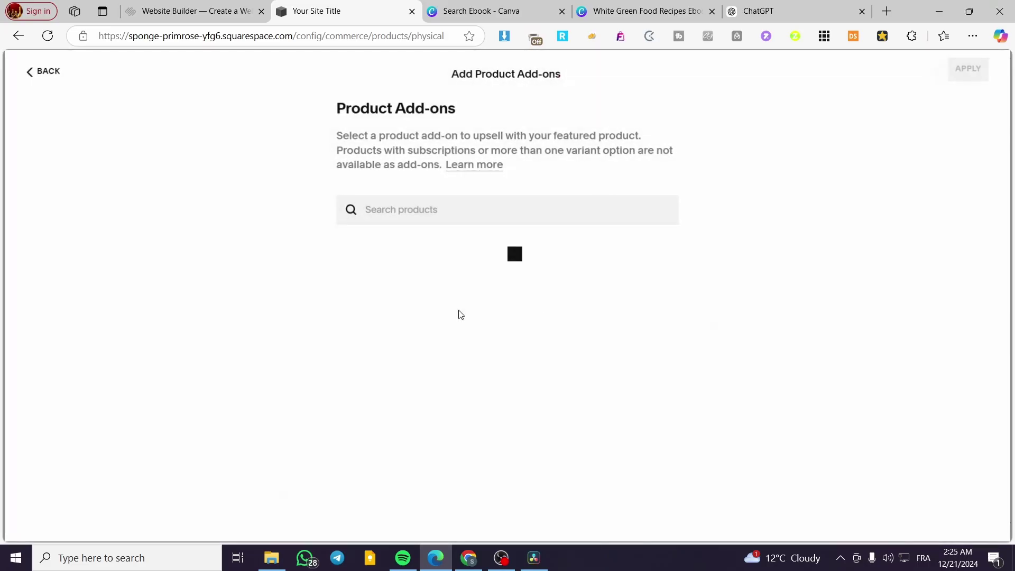
click(33, 72)
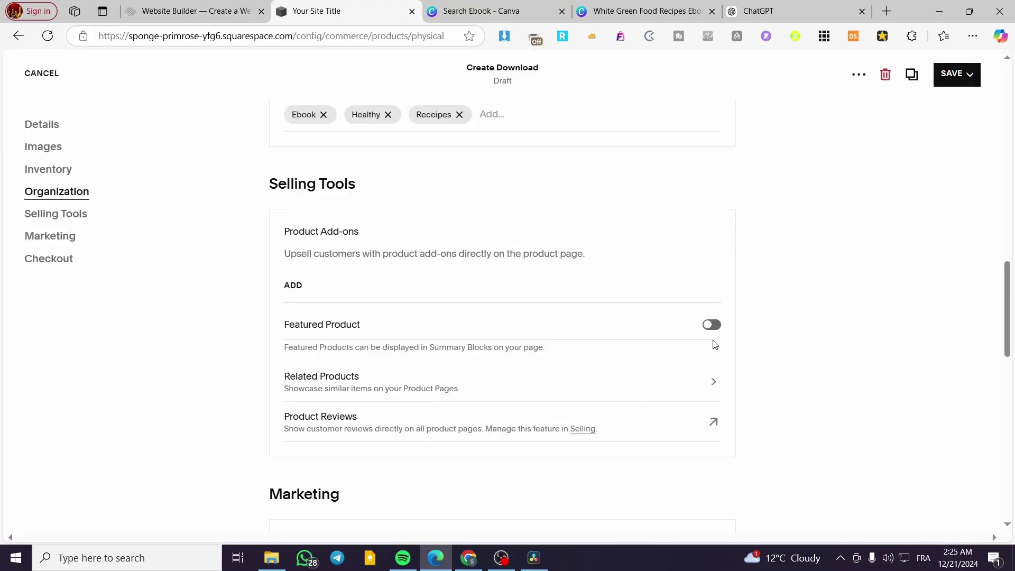
click(711, 324)
- Review the product's marketing and checkout settings, save the product, and show the store's list of download products
scroll(688, 347, down, 5)
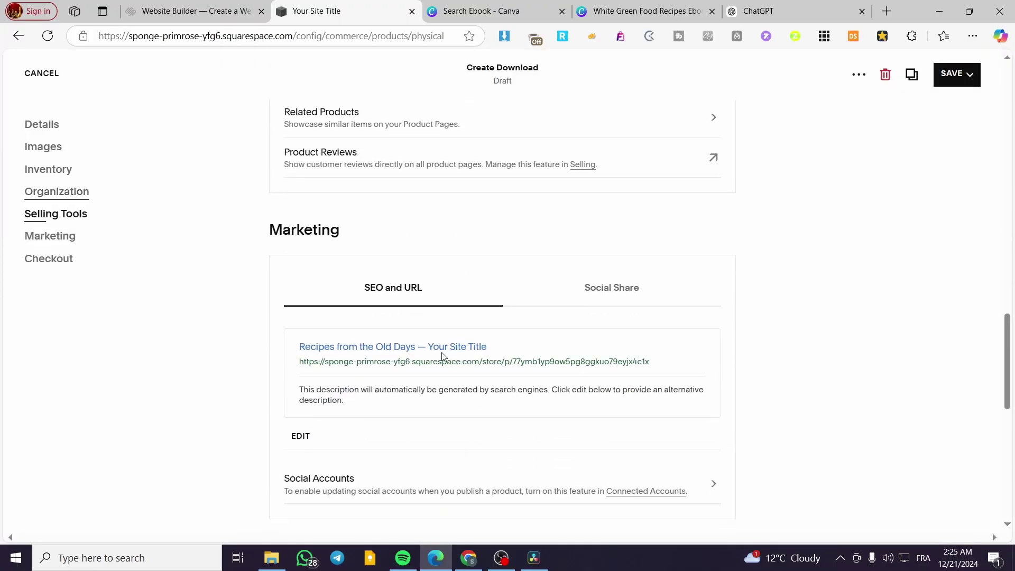
scroll(372, 260, down, 4)
scroll(392, 238, up, 2)
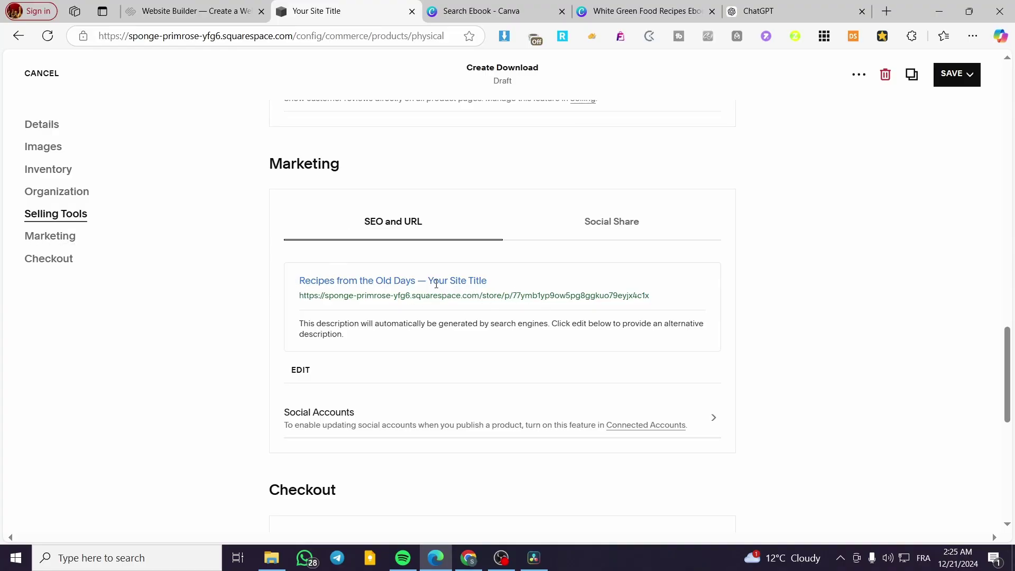
scroll(357, 385, down, 4)
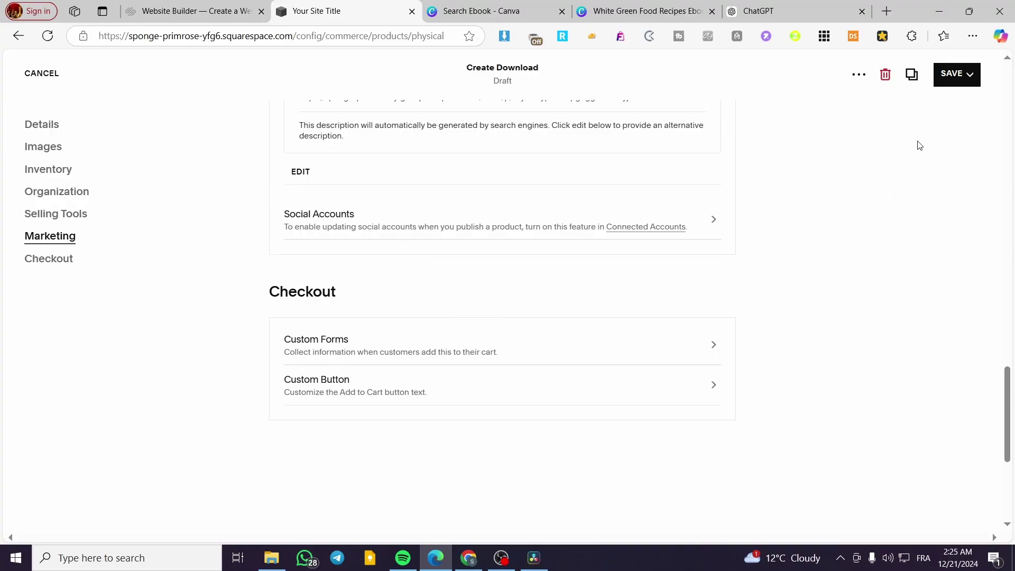
click(951, 74)
click(941, 135)
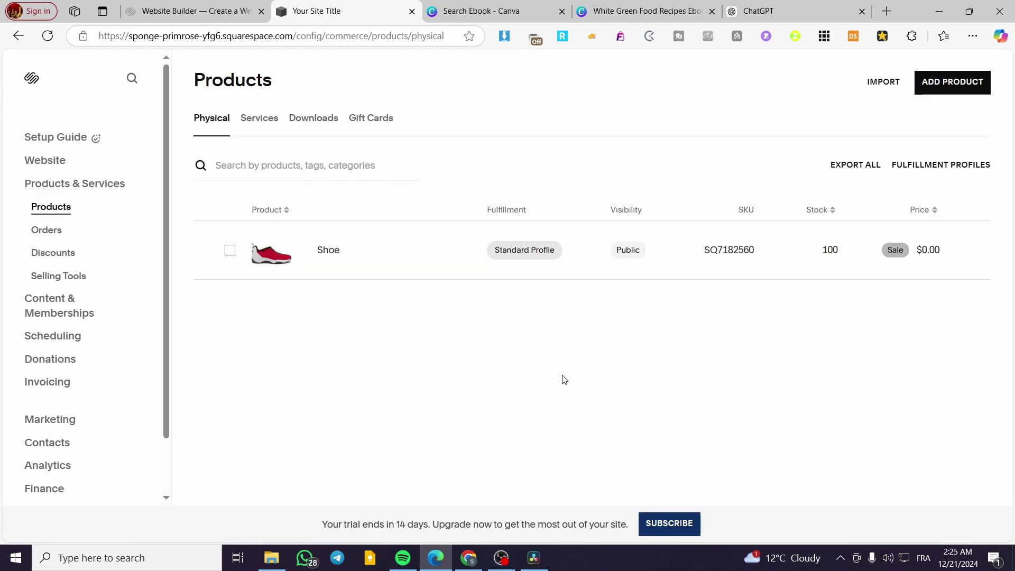
click(318, 120)
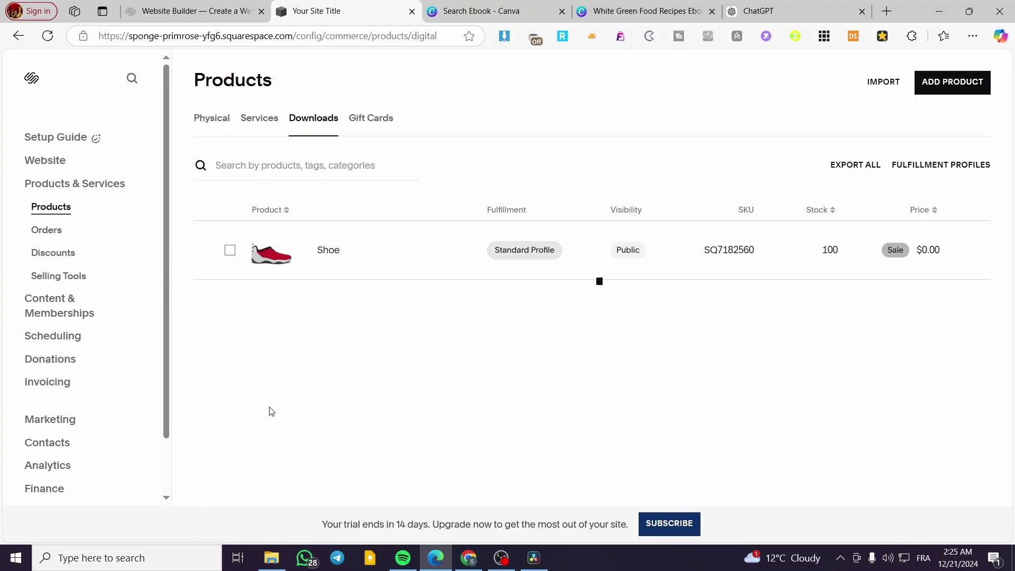